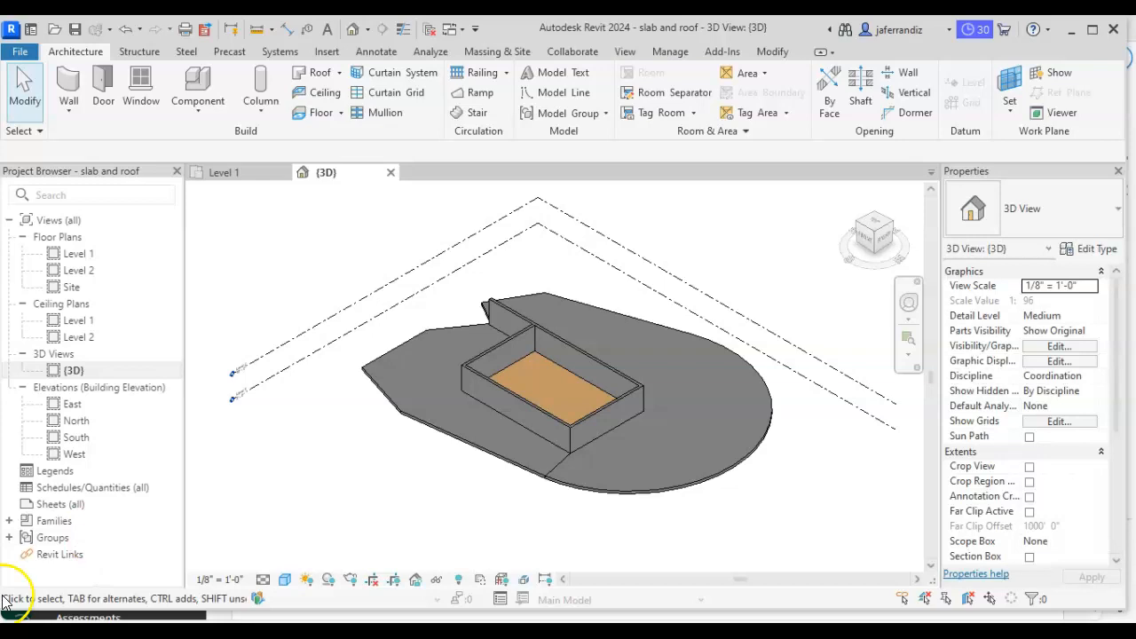
# - Open the Level 2 floor plan, dismissing the save reminder without saving the project
pyautogui.doubleClick(79, 271)
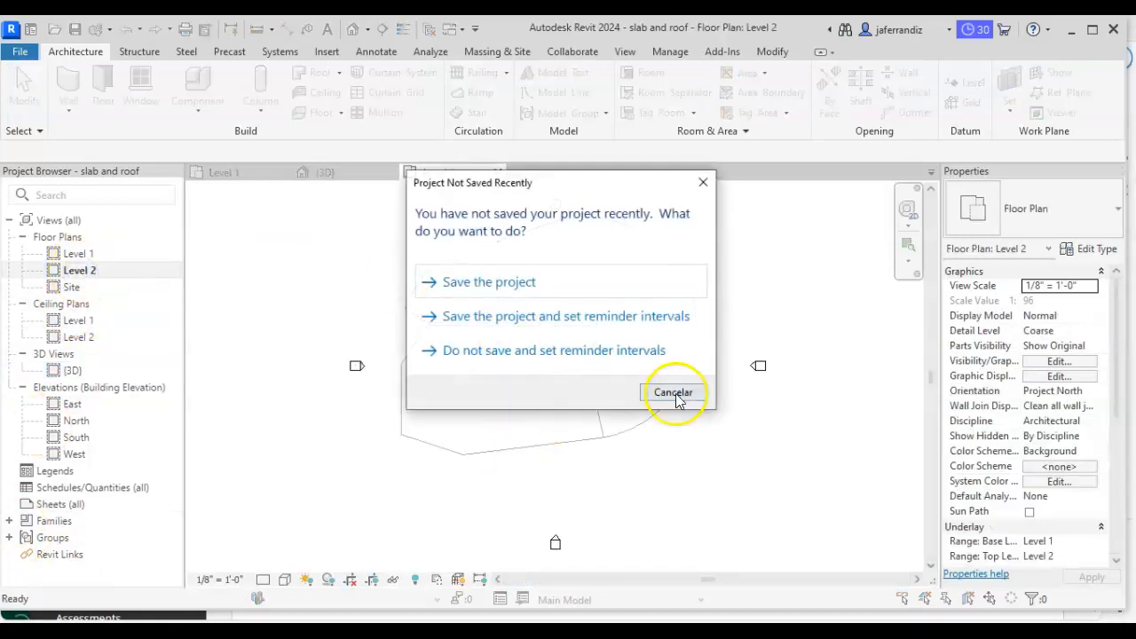
pyautogui.click(670, 391)
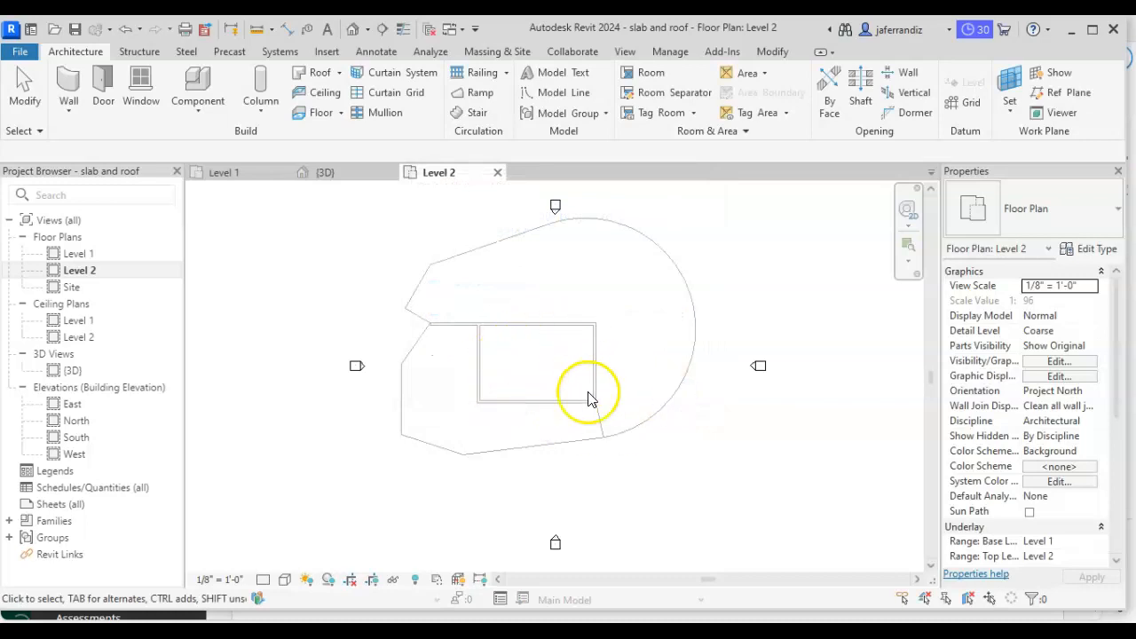
pyautogui.scroll(3, 467, 385)
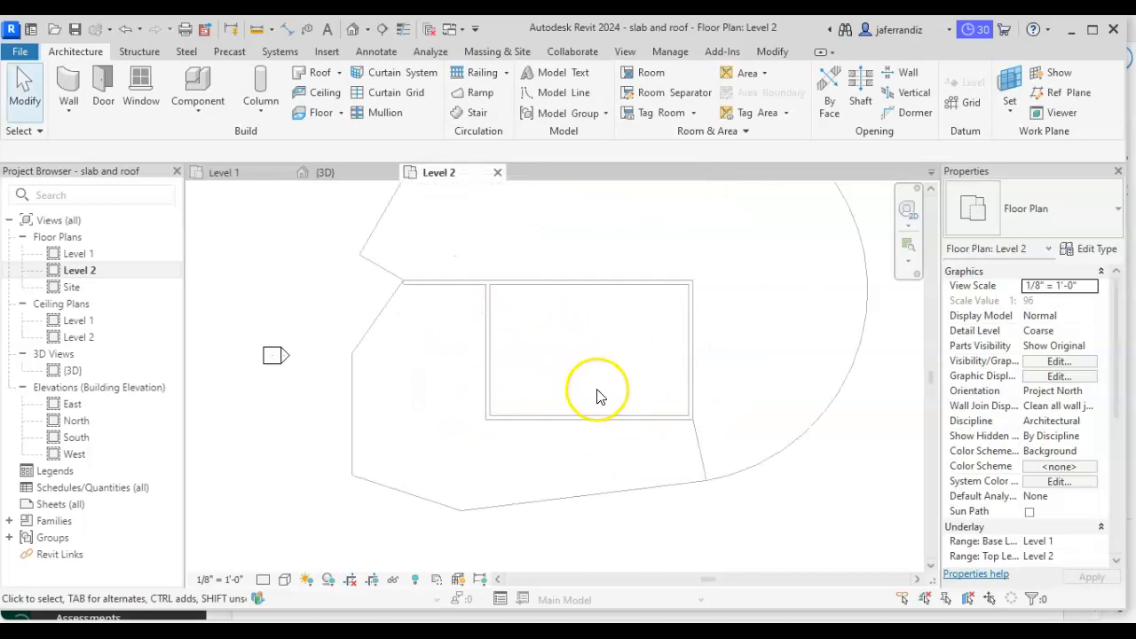
pyautogui.scroll(-3, 1037, 476)
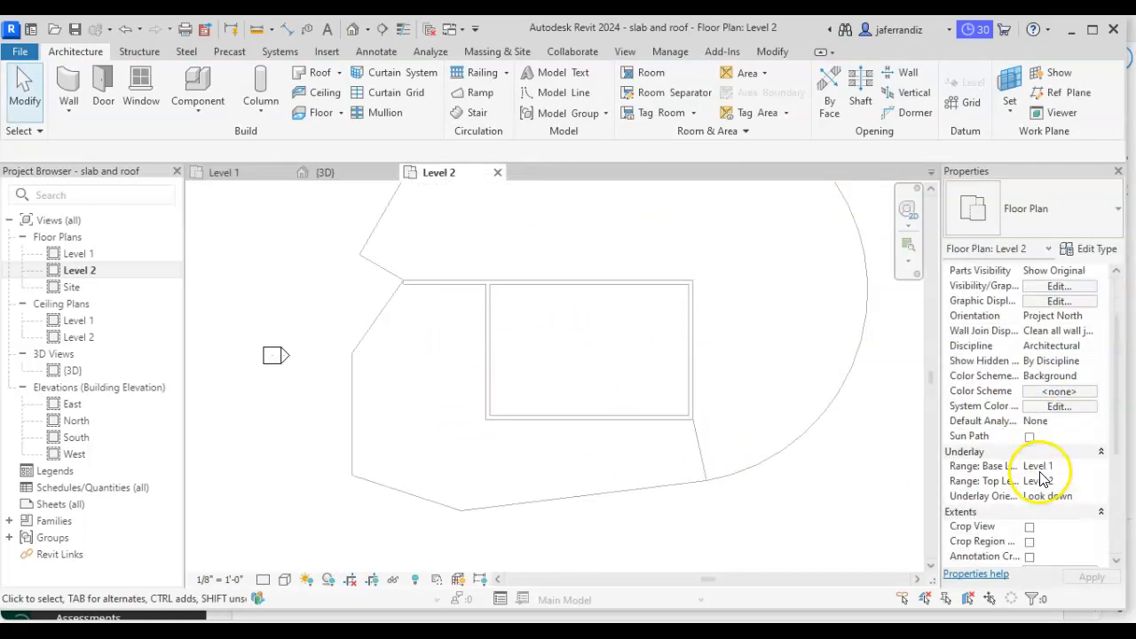
# - Try Unbounded as the top level of the plan's underlay range and return it to Level 2, with Level 1 as base
pyautogui.click(1013, 457)
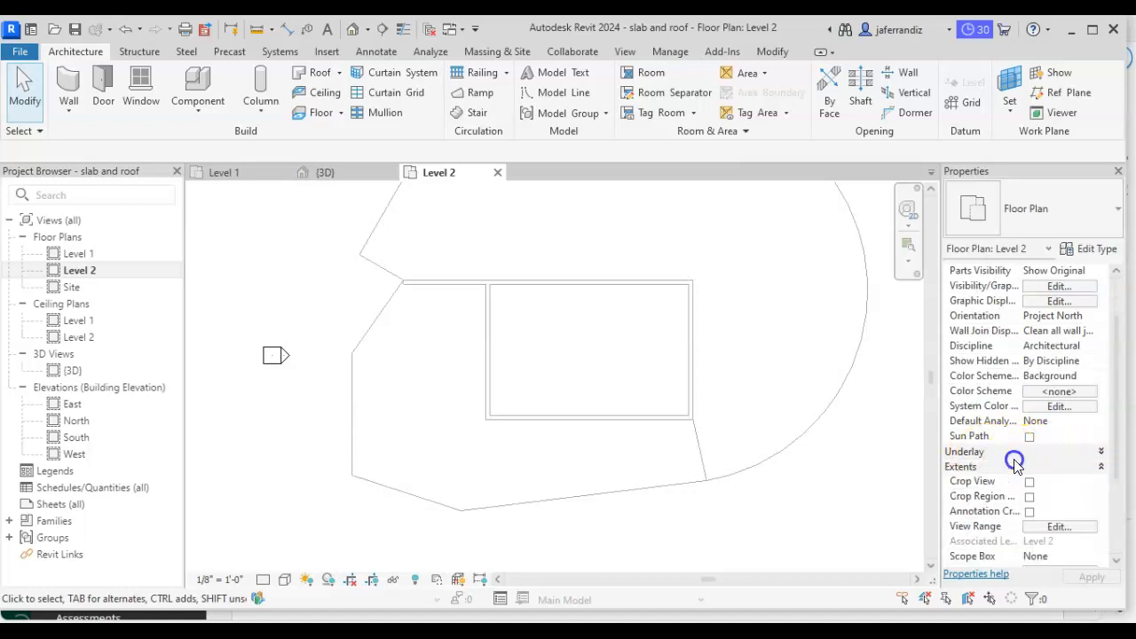
pyautogui.click(1032, 458)
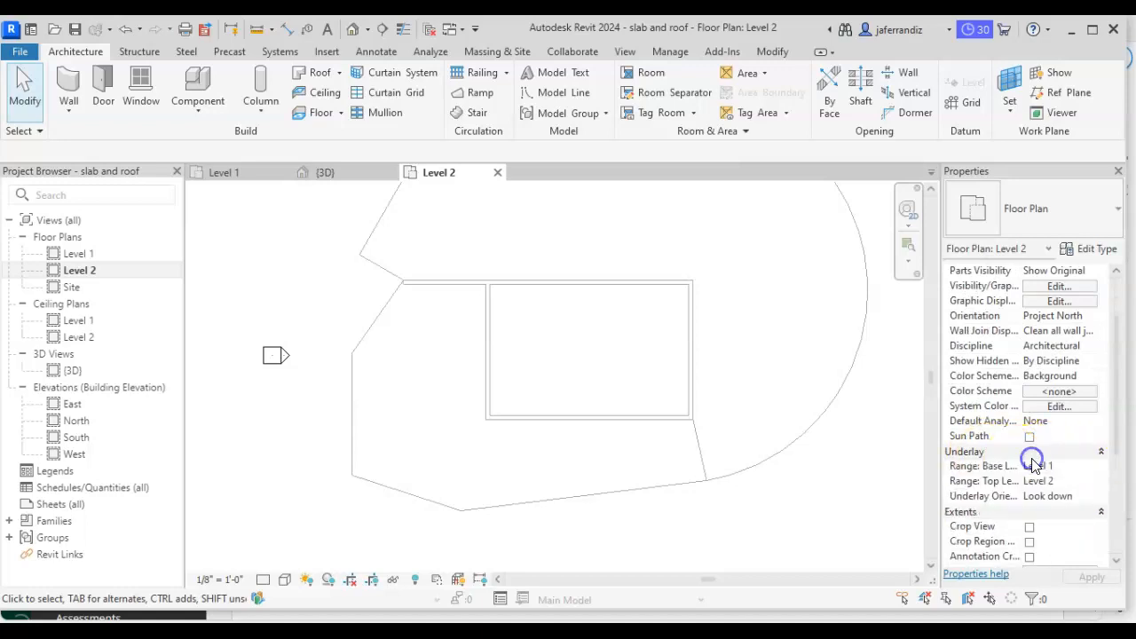
pyautogui.click(1089, 468)
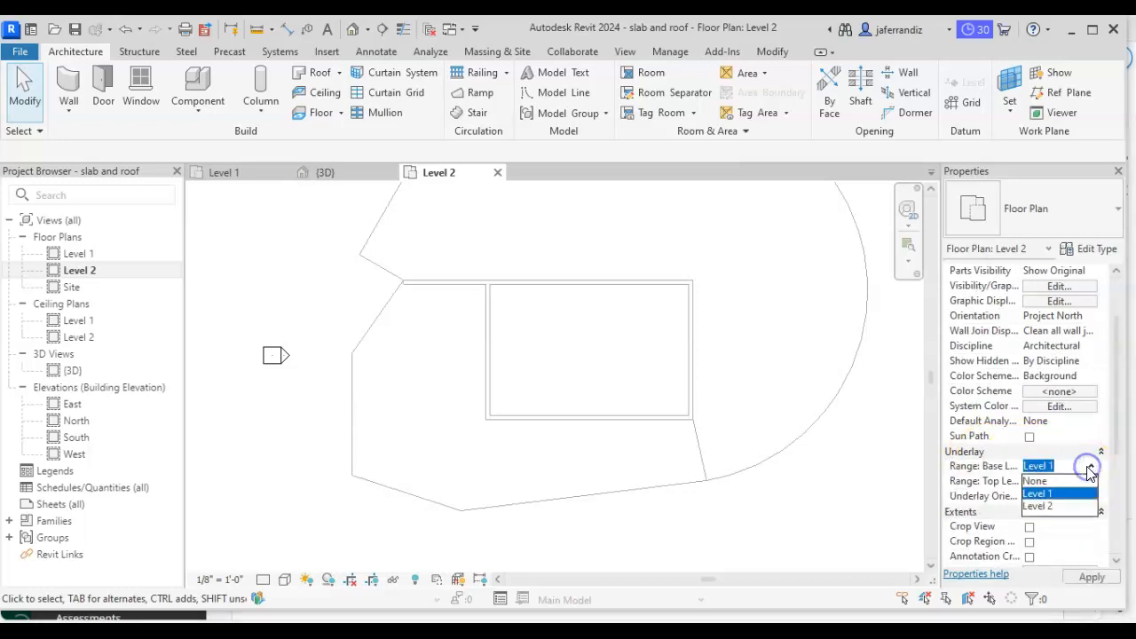
pyautogui.click(1047, 494)
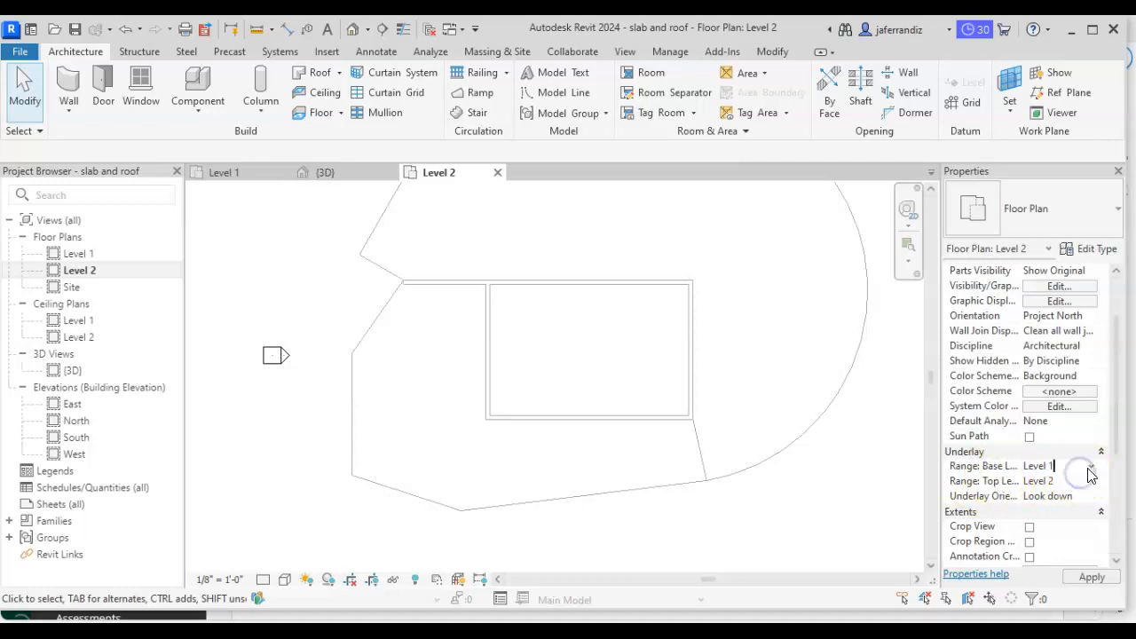
pyautogui.click(1090, 471)
pyautogui.click(1063, 493)
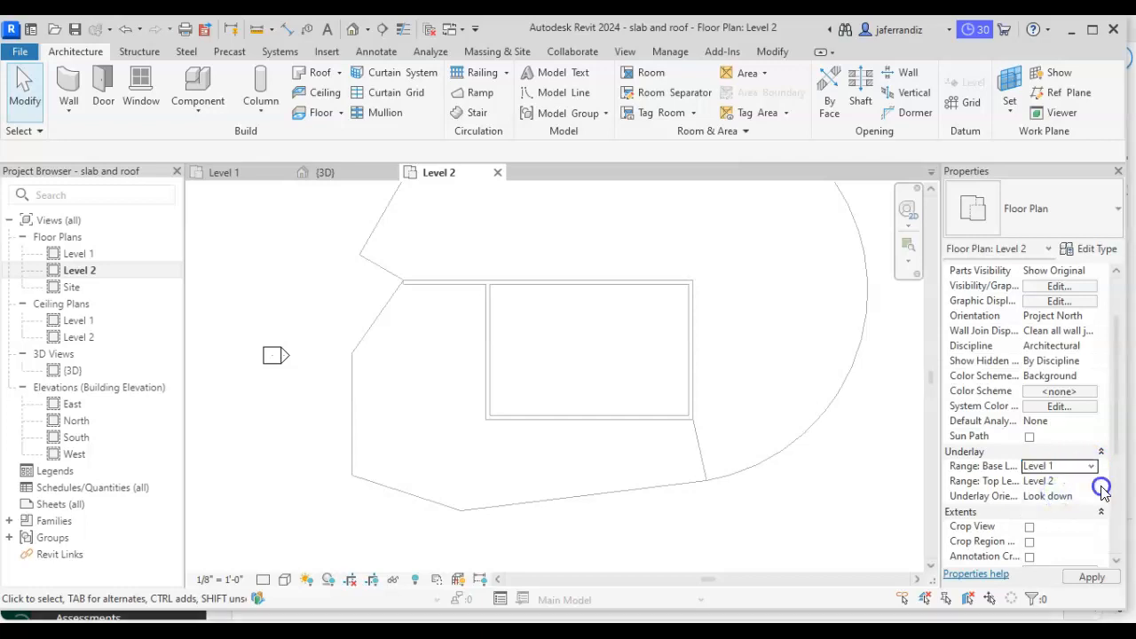
pyautogui.click(1096, 483)
pyautogui.click(1086, 498)
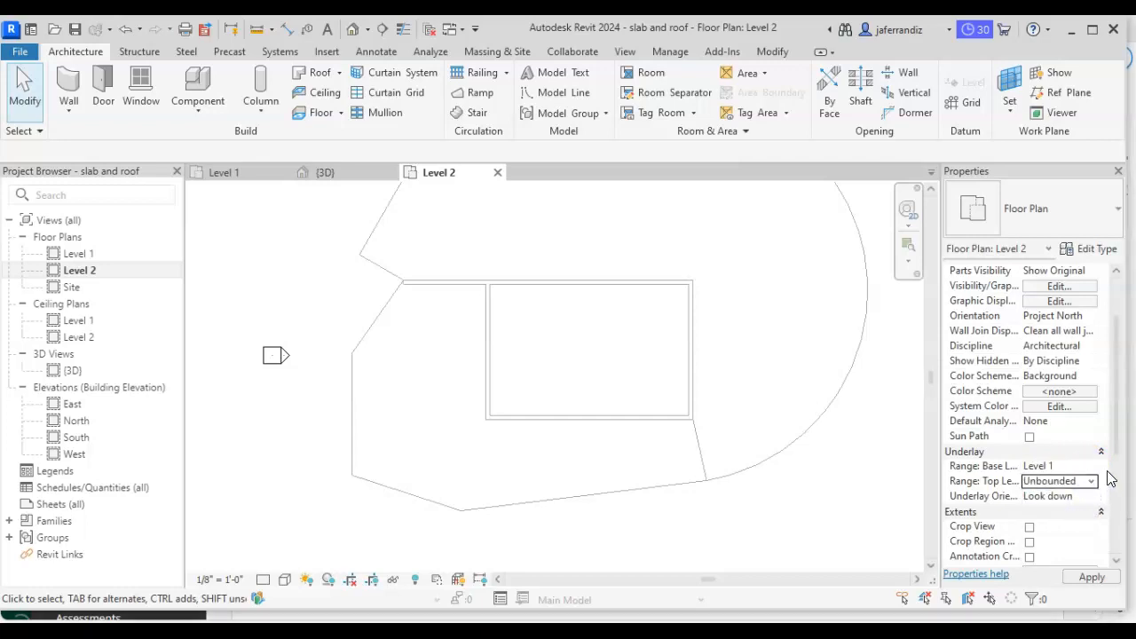
pyautogui.click(1092, 481)
pyautogui.click(1061, 510)
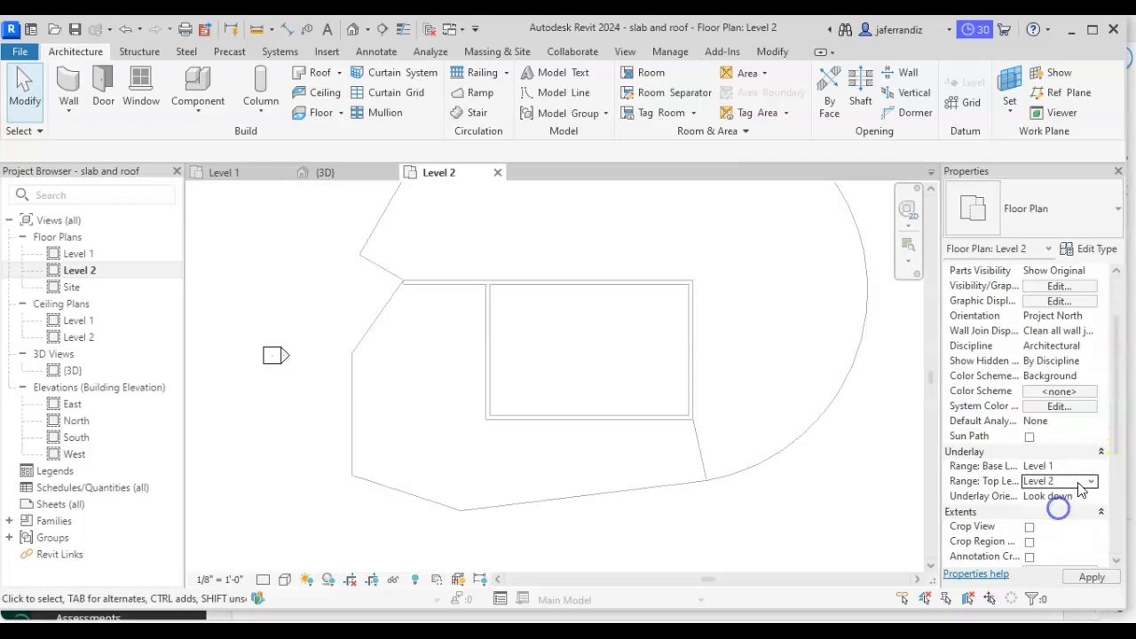
# - Hide the Level 2 plan's underlay by setting its base level to None, and restore it to Level 1
pyautogui.click(1094, 467)
pyautogui.click(1070, 482)
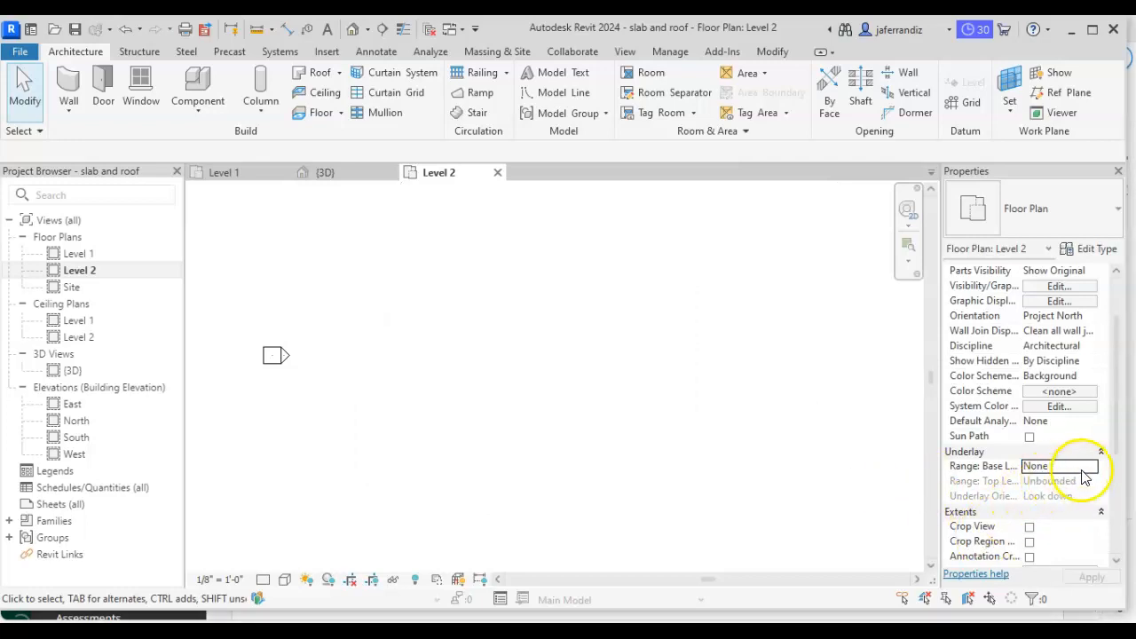
pyautogui.click(1091, 469)
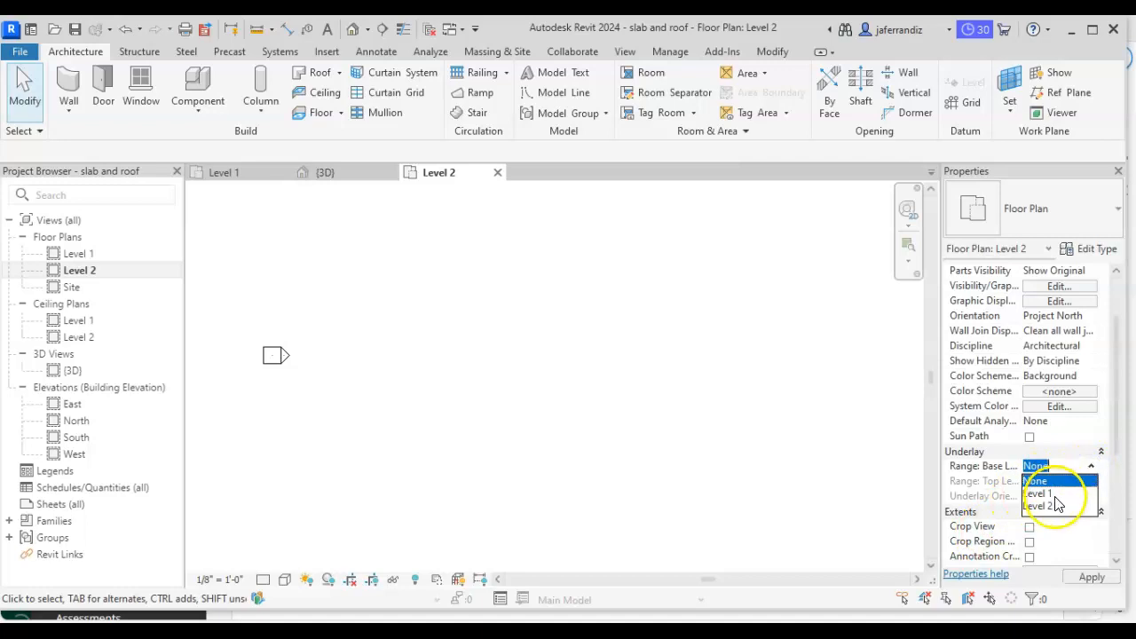
pyautogui.click(1053, 494)
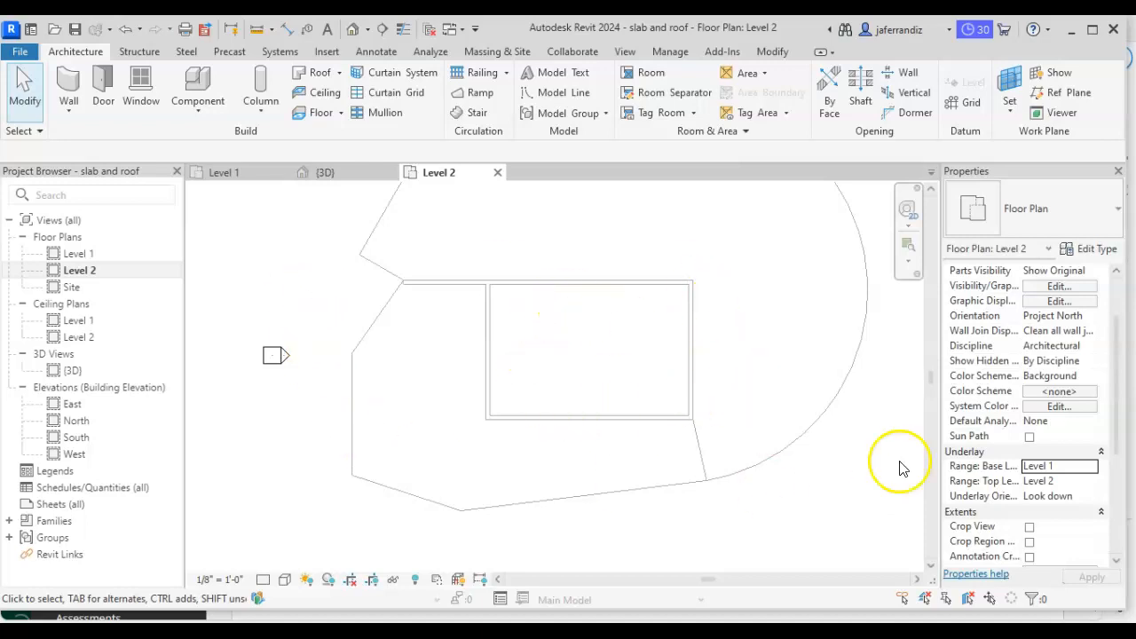
# - Start a roof by footprint and sketch a rectangular boundary of about 19'-6" by 33'-0" between the room's lower-left corner and the extended wall's end
pyautogui.scroll(1, 613, 359)
pyautogui.scroll(1, 444, 366)
pyautogui.scroll(-1, 459, 333)
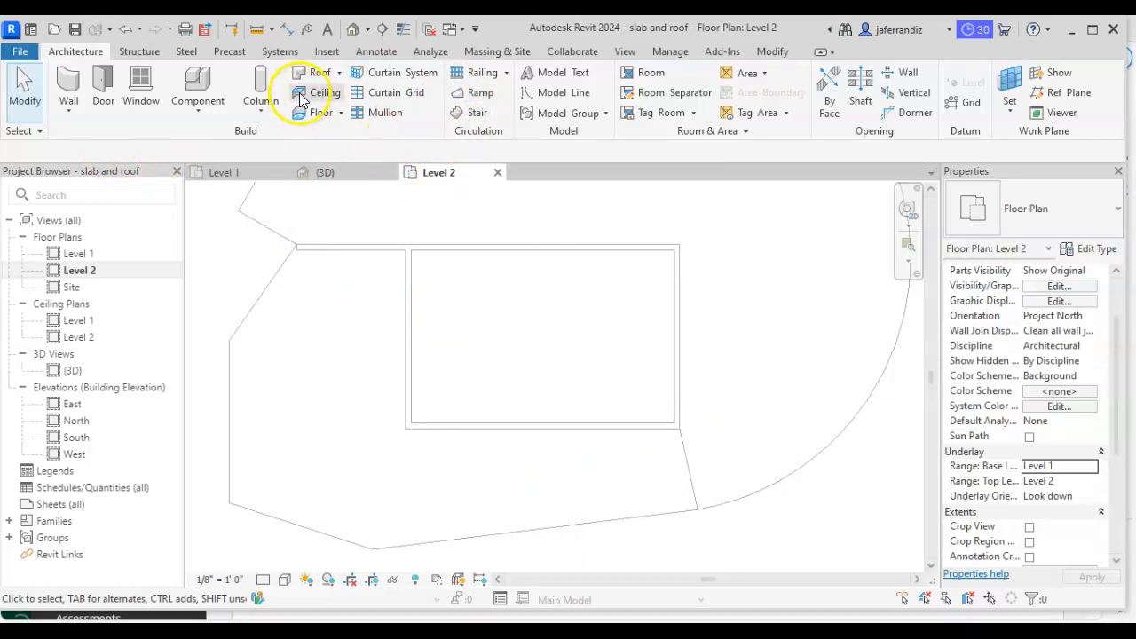
pyautogui.click(338, 75)
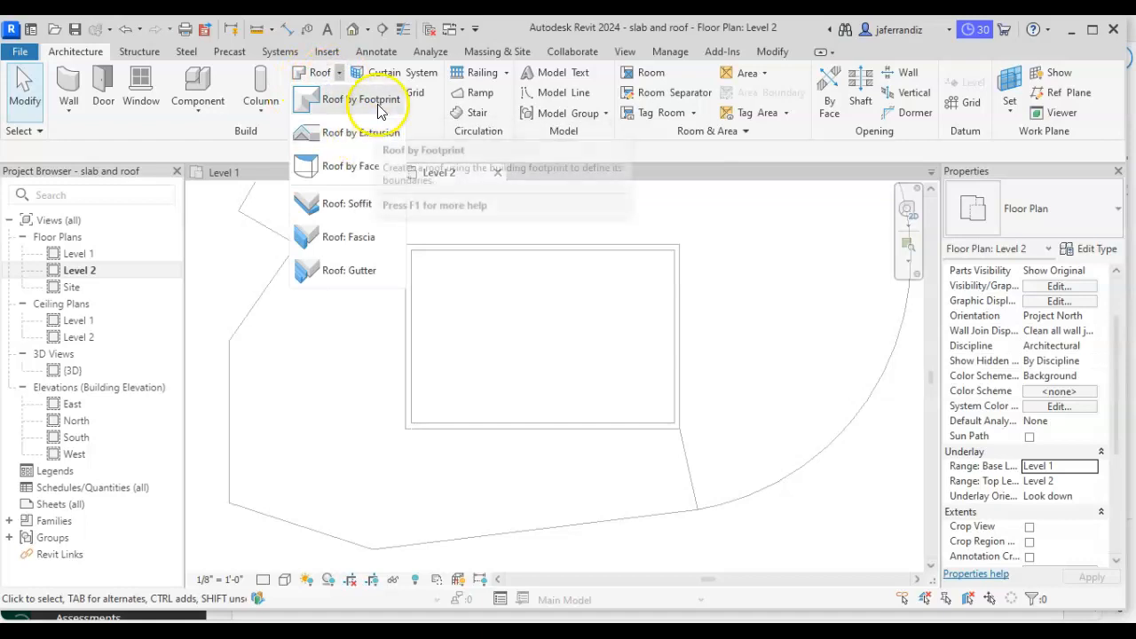
pyautogui.click(373, 100)
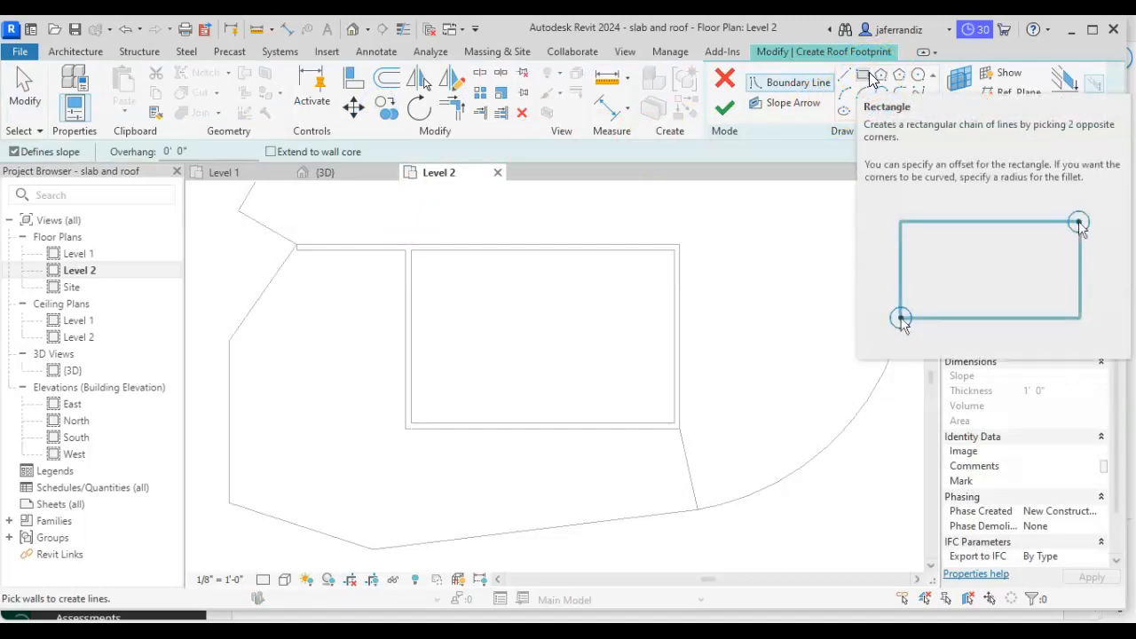
pyautogui.click(868, 76)
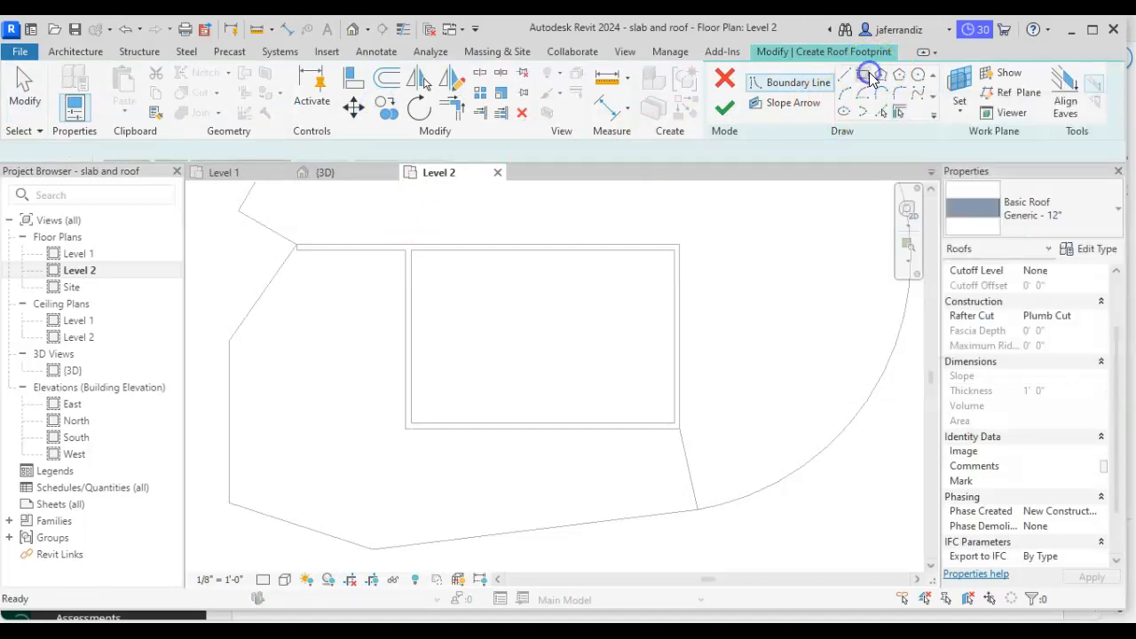
pyautogui.click(407, 429)
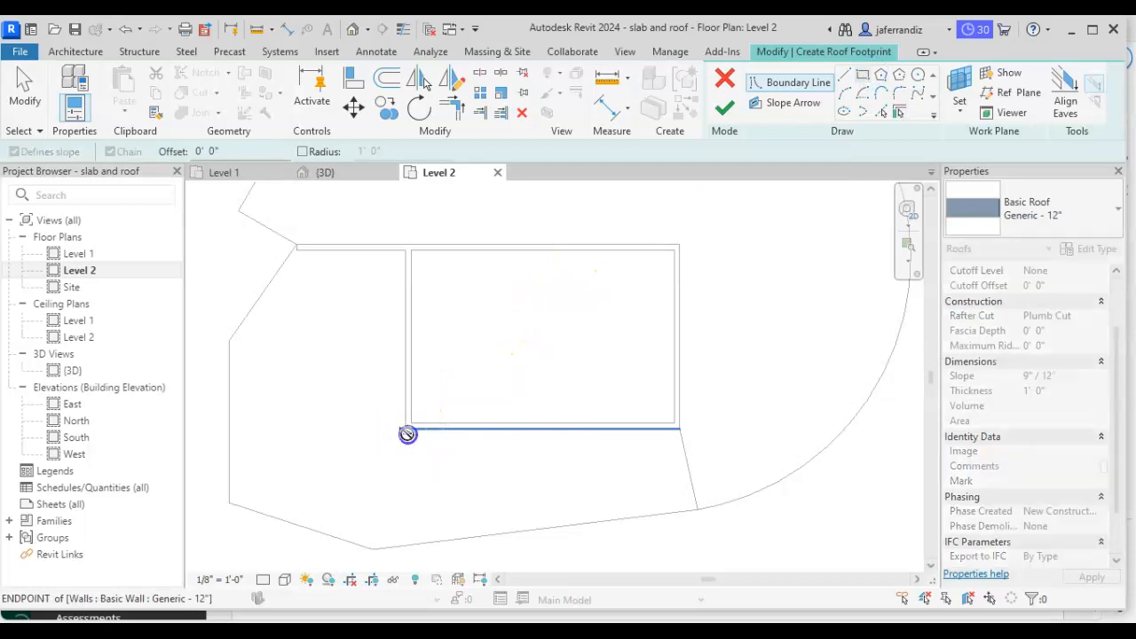
pyautogui.click(298, 243)
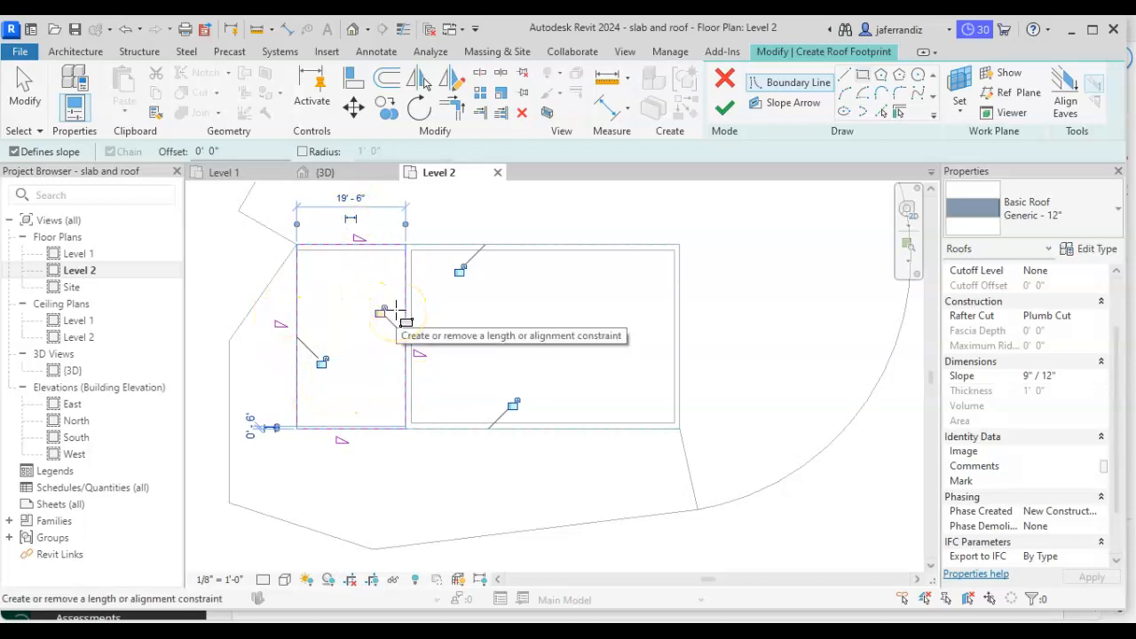
pyautogui.press('Escape')
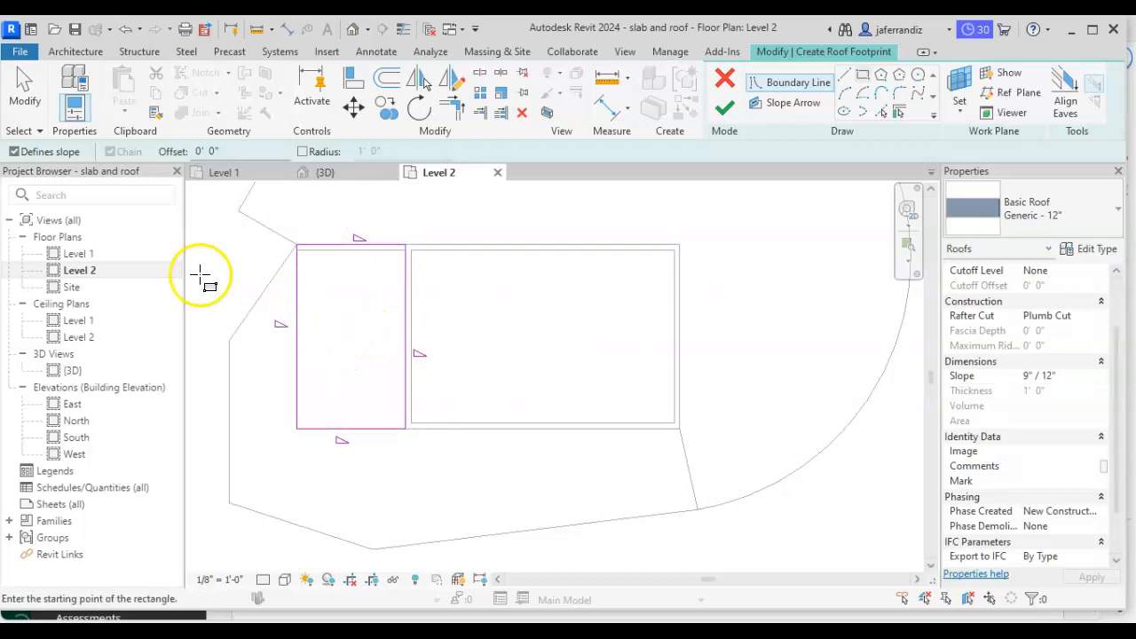
pyautogui.press('Escape')
# - Turn off Defines Roof Slope for all four boundary lines of the rectangular footprint
pyautogui.moveTo(287, 220)
pyautogui.mouseDown()
pyautogui.moveTo(317, 297)
pyautogui.moveTo(449, 464)
pyautogui.mouseUp()
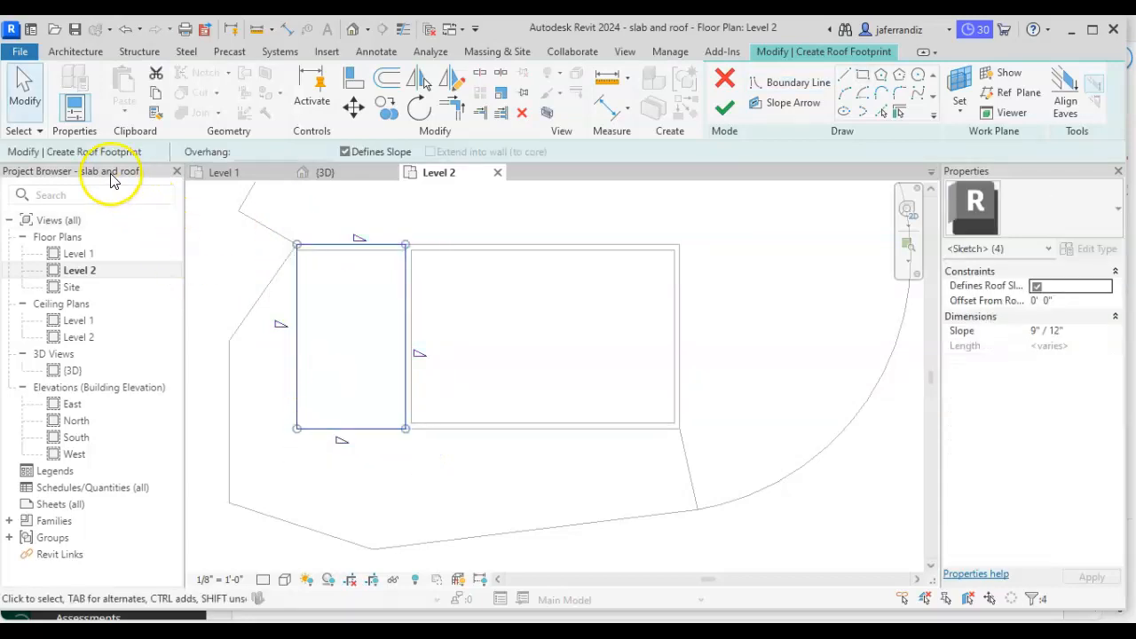
pyautogui.click(1036, 286)
pyautogui.click(591, 395)
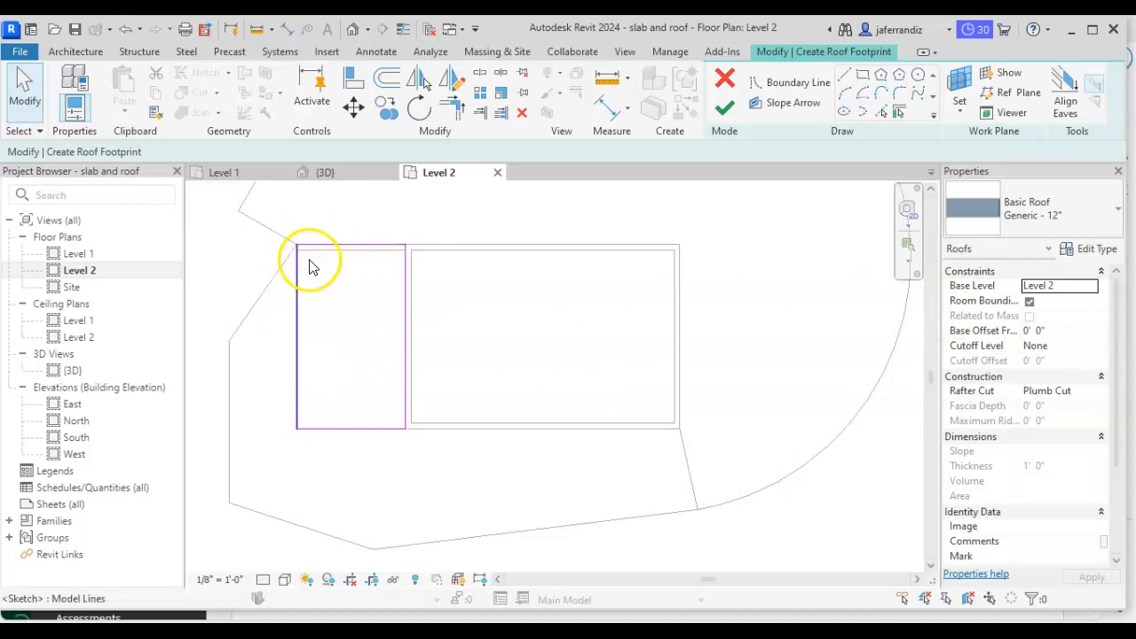
# - Make the footprint's left boundary line slope-defining as a trial, and turn its slope definition off again
pyautogui.click(295, 300)
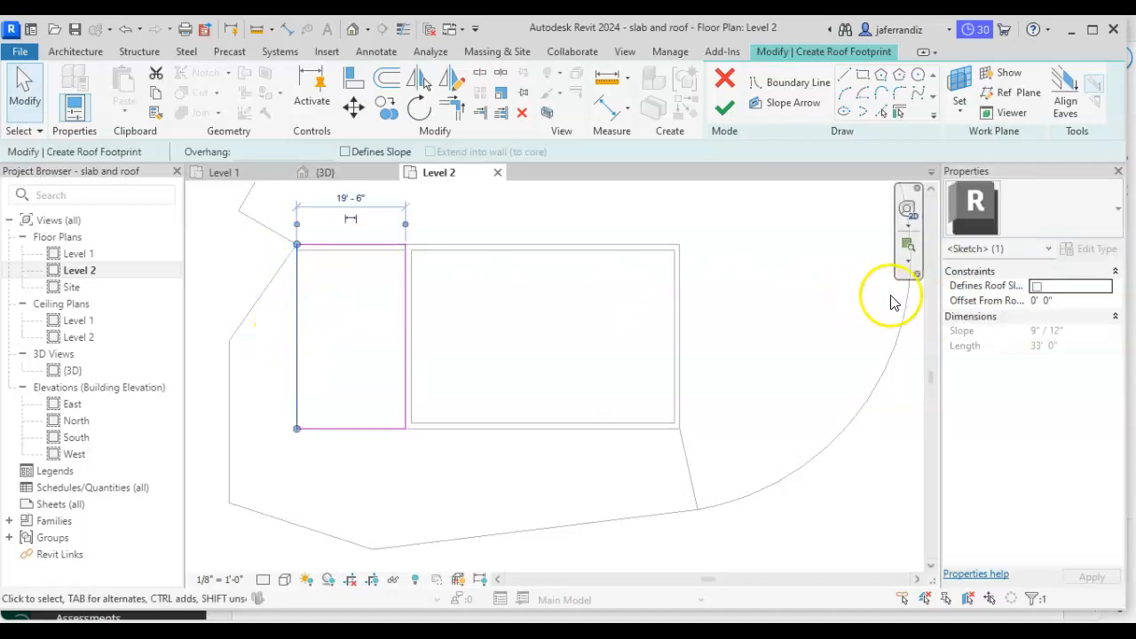
pyautogui.click(1037, 287)
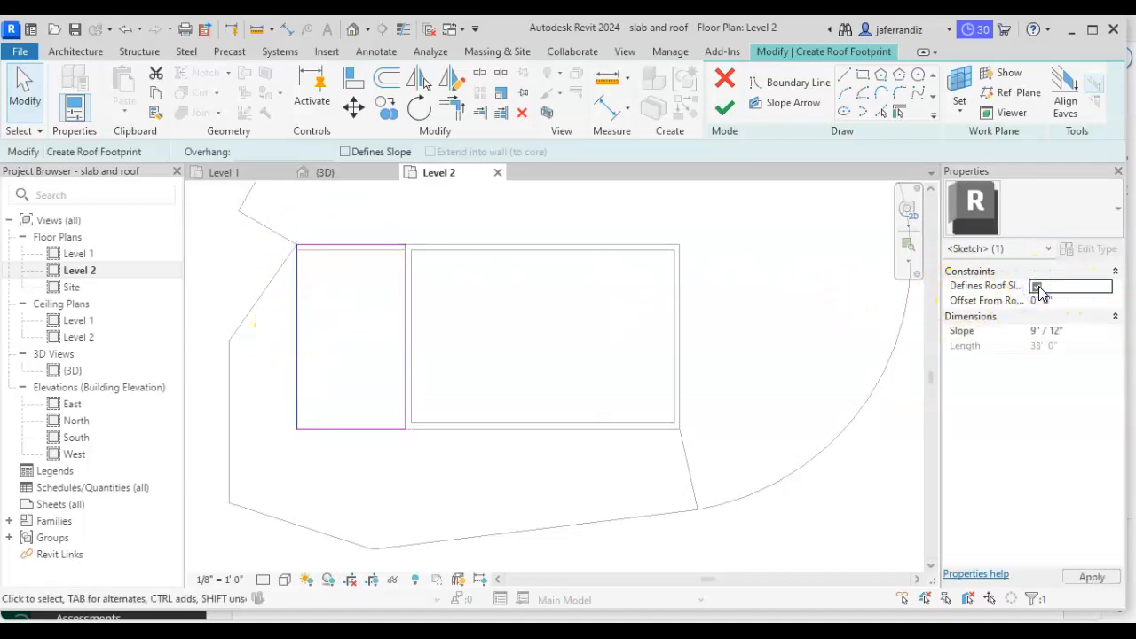
pyautogui.click(793, 345)
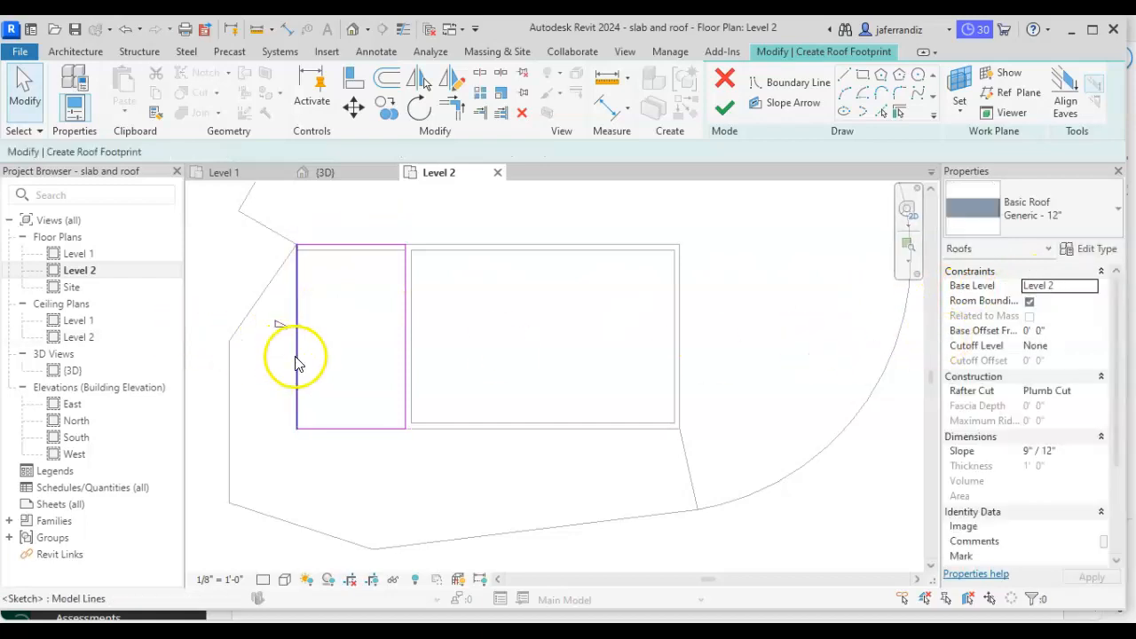
pyautogui.click(297, 359)
pyautogui.click(1037, 286)
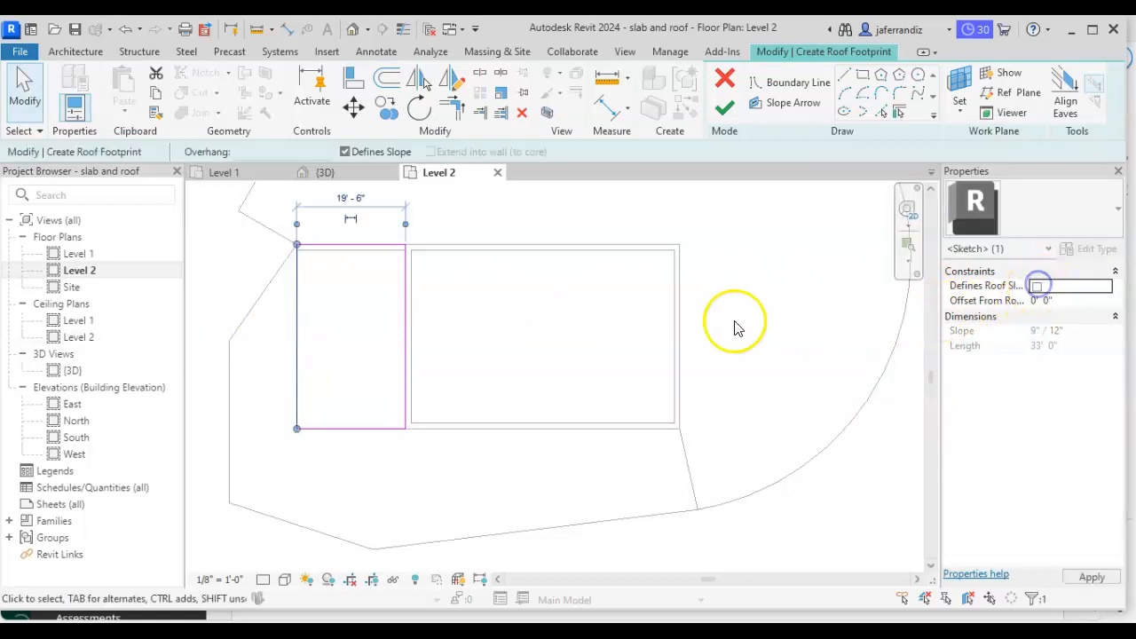
pyautogui.click(659, 330)
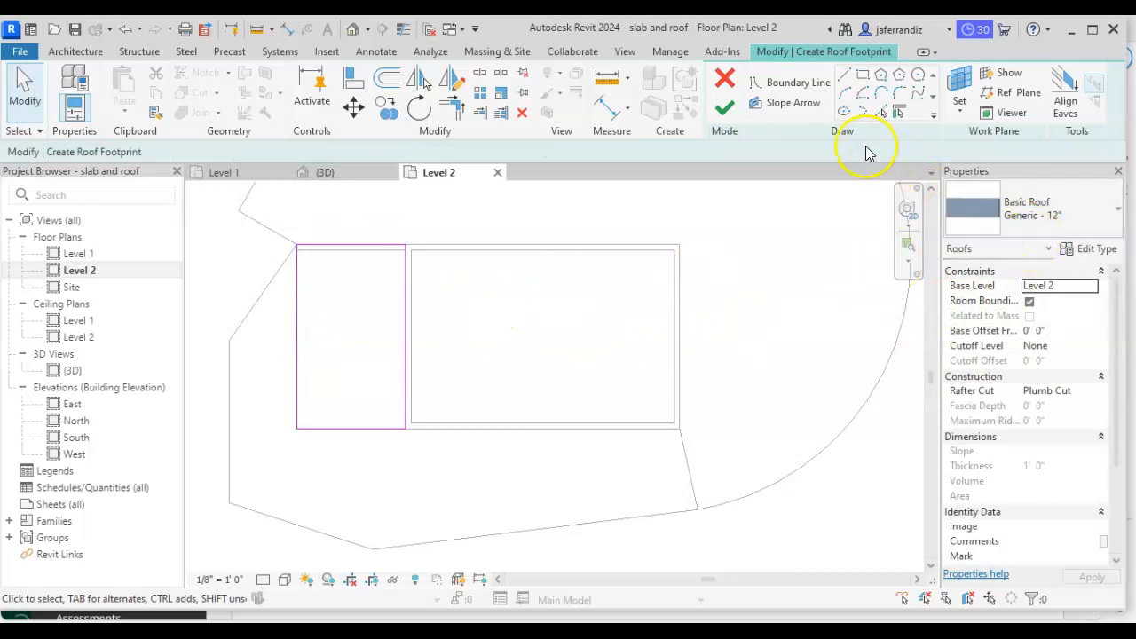
# - Finish the flat roof sketch and inspect the roof from the front in the 3D view
pyautogui.click(727, 107)
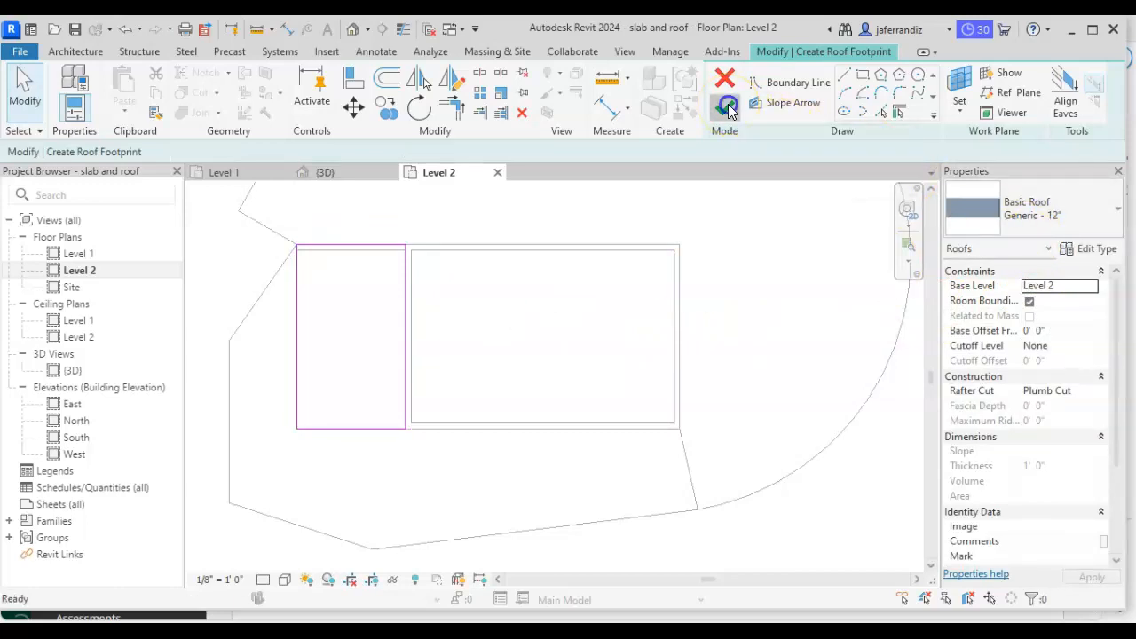
pyautogui.doubleClick(73, 371)
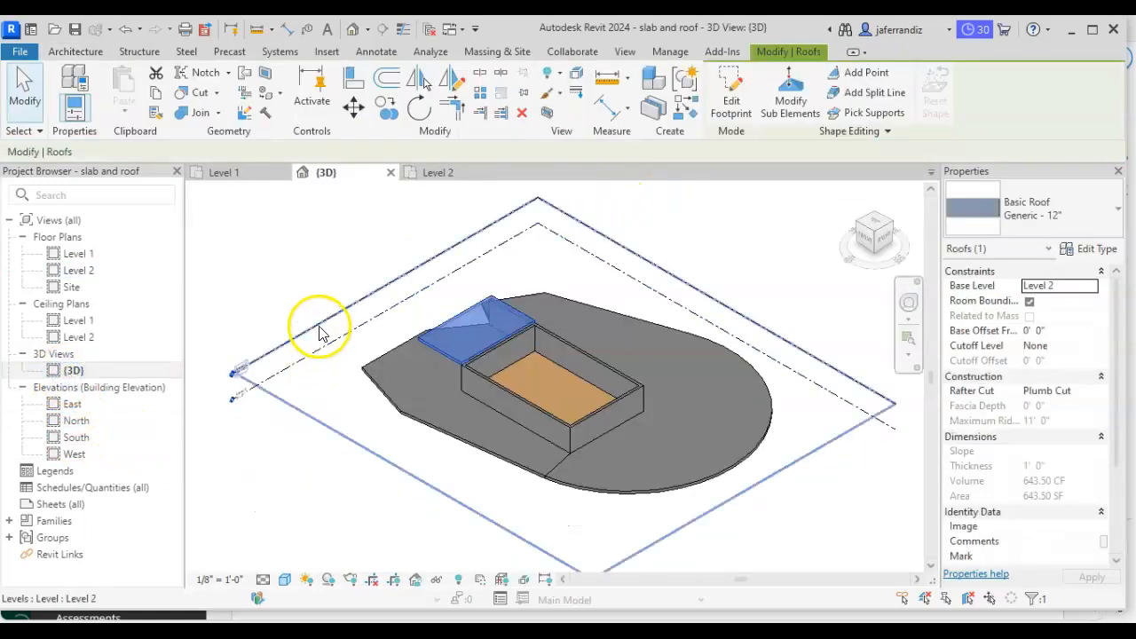
pyautogui.click(288, 298)
pyautogui.click(910, 303)
pyautogui.moveTo(848, 357); pyautogui.dragTo(246, 363)
pyautogui.scroll(2, 661, 420)
pyautogui.moveTo(639, 420)
pyautogui.mouseDown()
pyautogui.moveTo(595, 427)
pyautogui.moveTo(644, 411)
pyautogui.mouseUp()
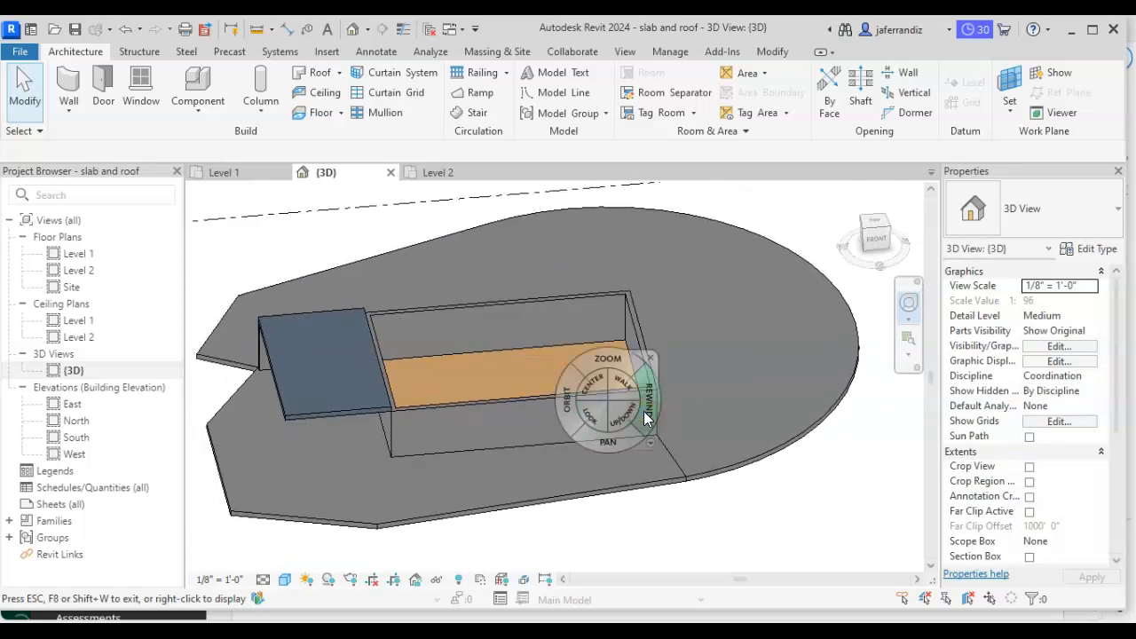
pyautogui.press('Escape')
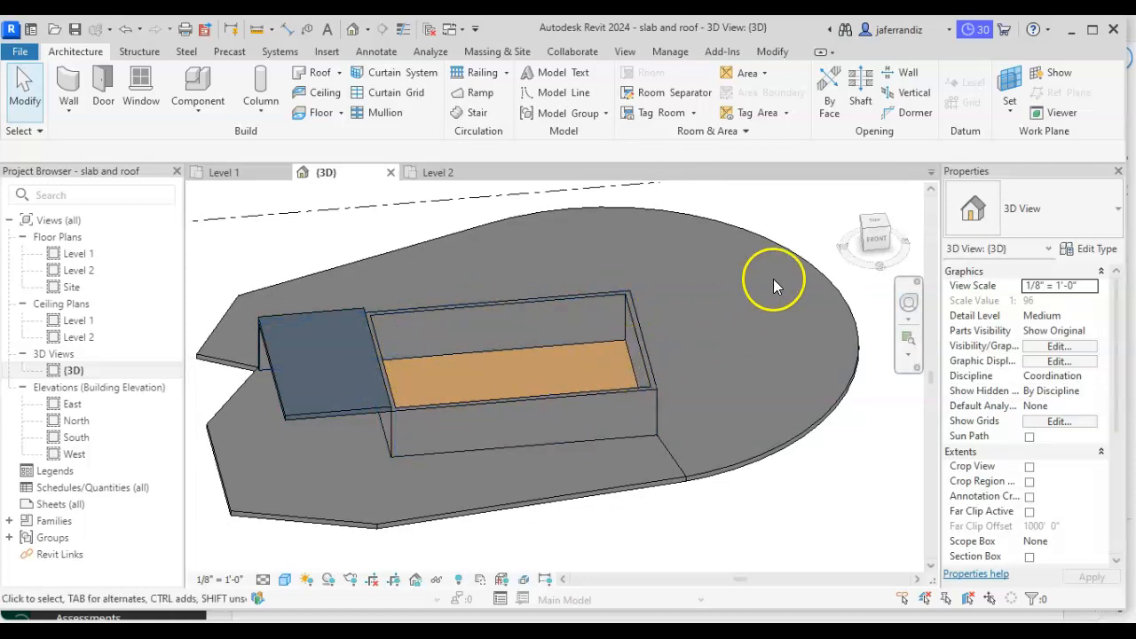
# - Start a second roof by footprint from the 3D view and assign it to Level 2
pyautogui.click(868, 224)
pyautogui.scroll(5, 560, 380)
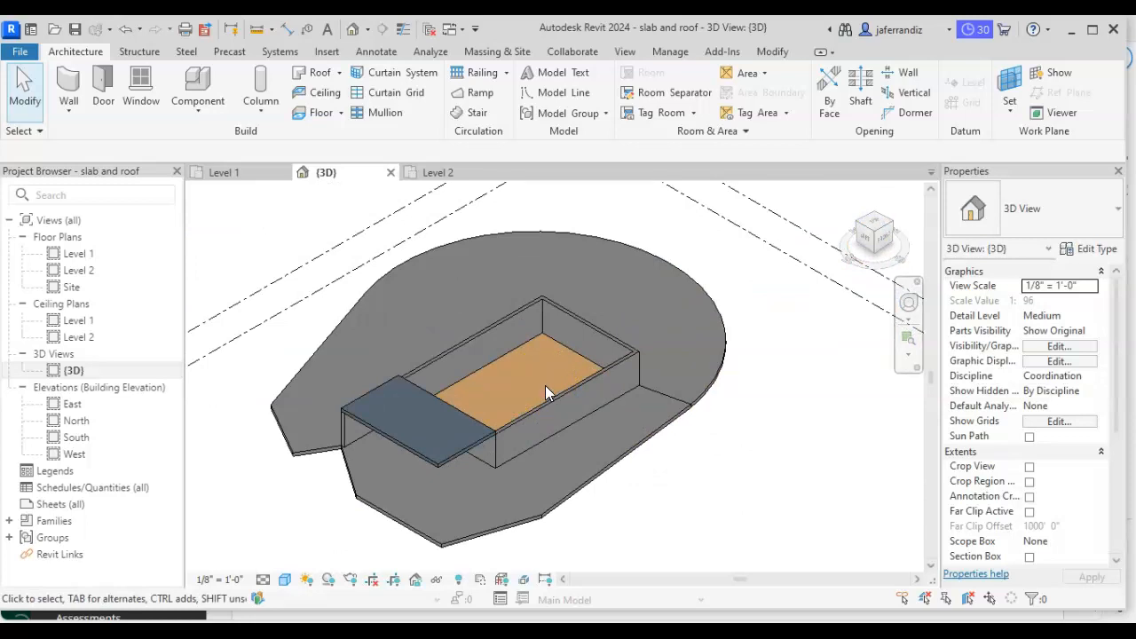
pyautogui.click(339, 73)
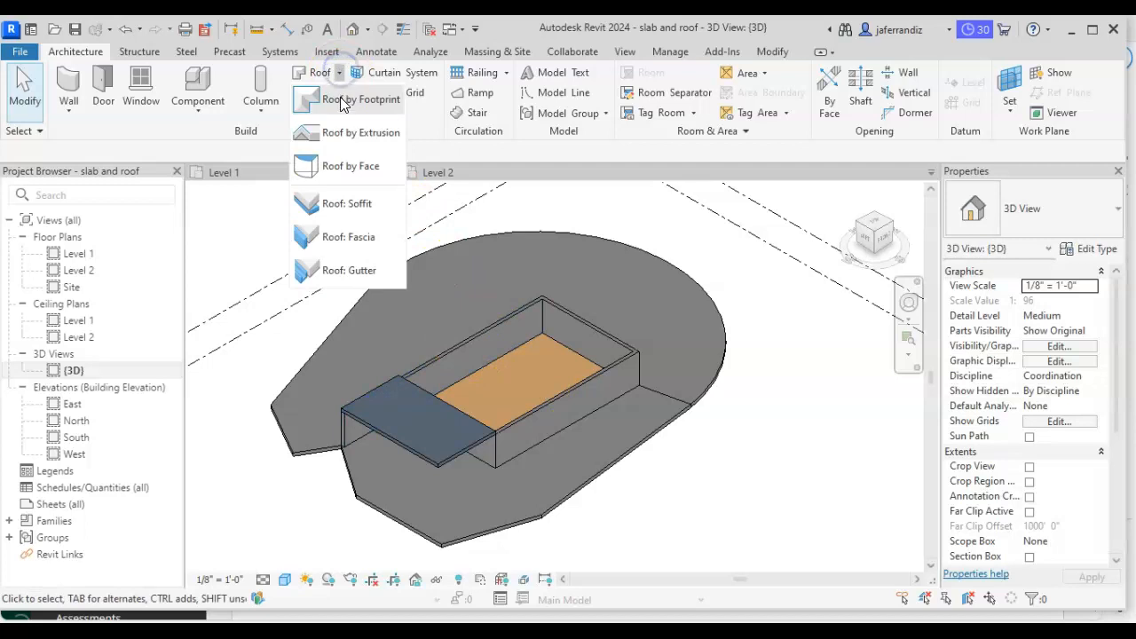
pyautogui.click(341, 101)
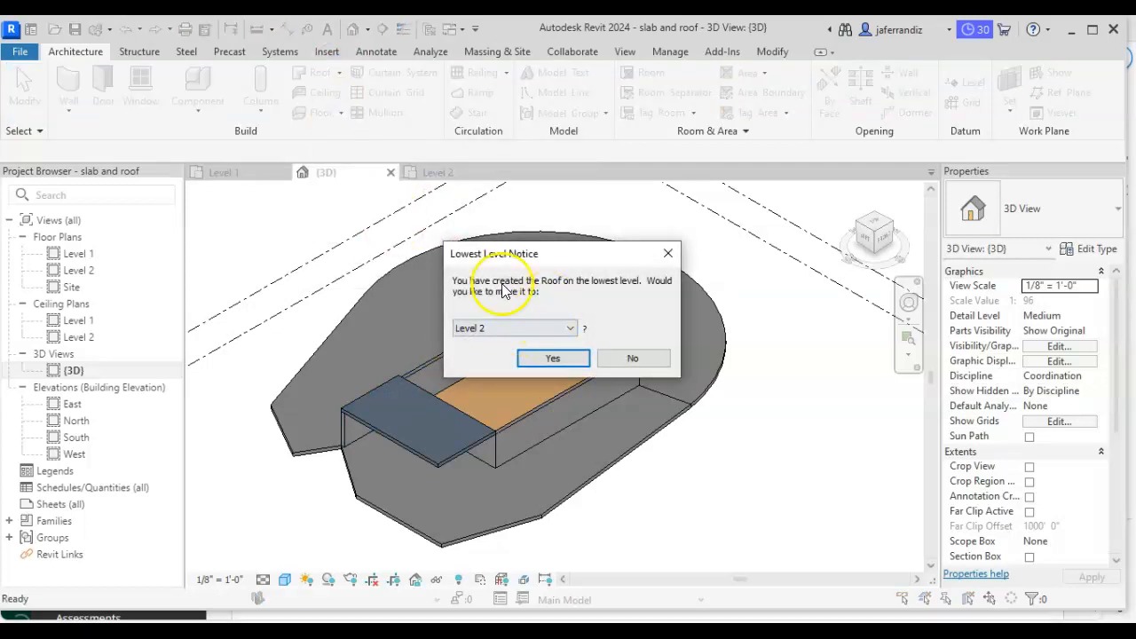
pyautogui.click(567, 329)
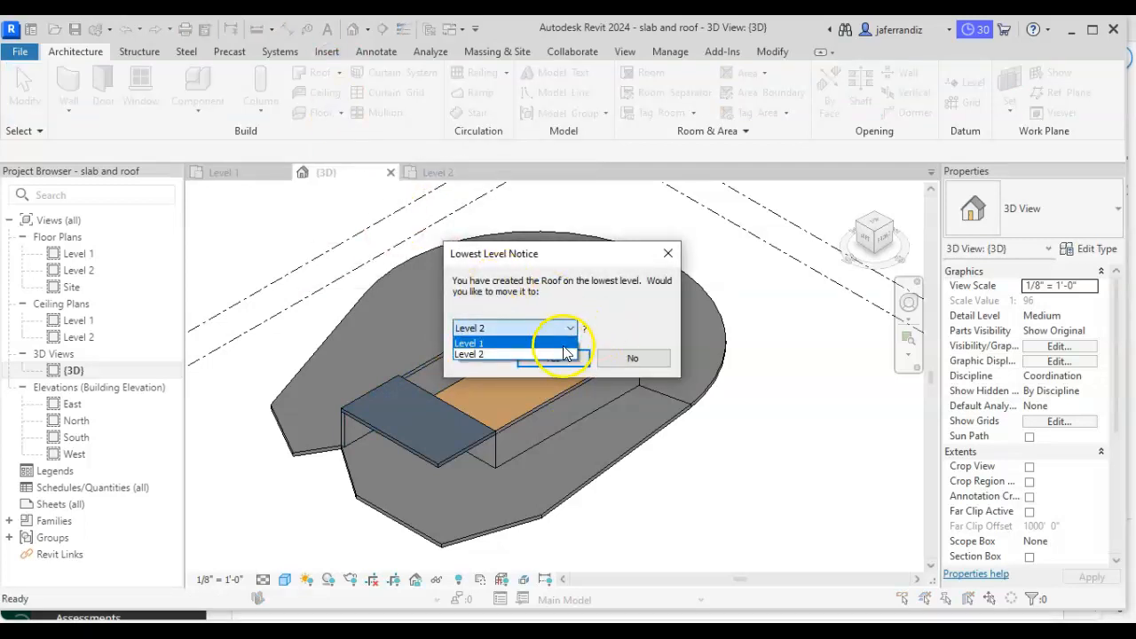
pyautogui.click(560, 355)
pyautogui.click(568, 359)
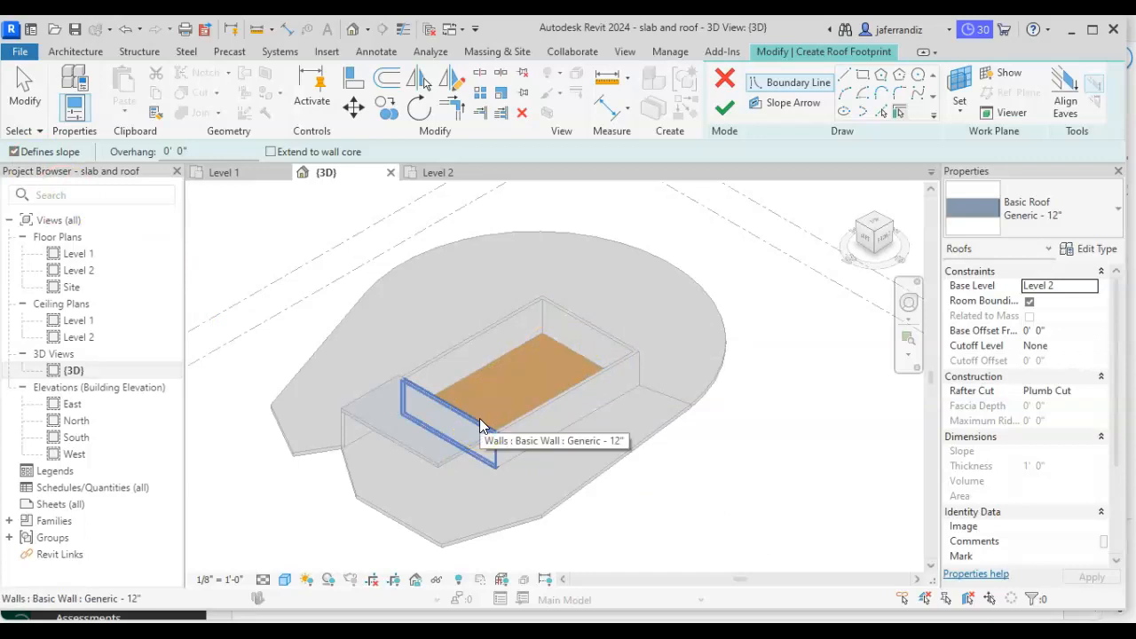
# - Pick the long back wall and the wall beside the existing flat roof as slope-defining boundary lines
pyautogui.click(483, 423)
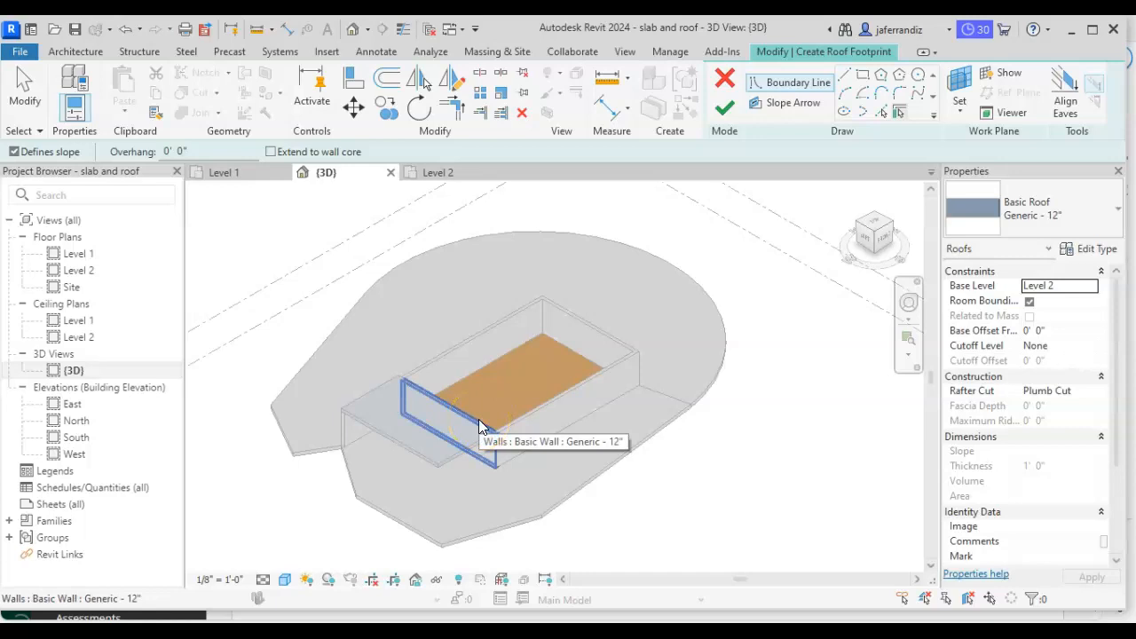
pyautogui.click(456, 408)
pyautogui.click(445, 411)
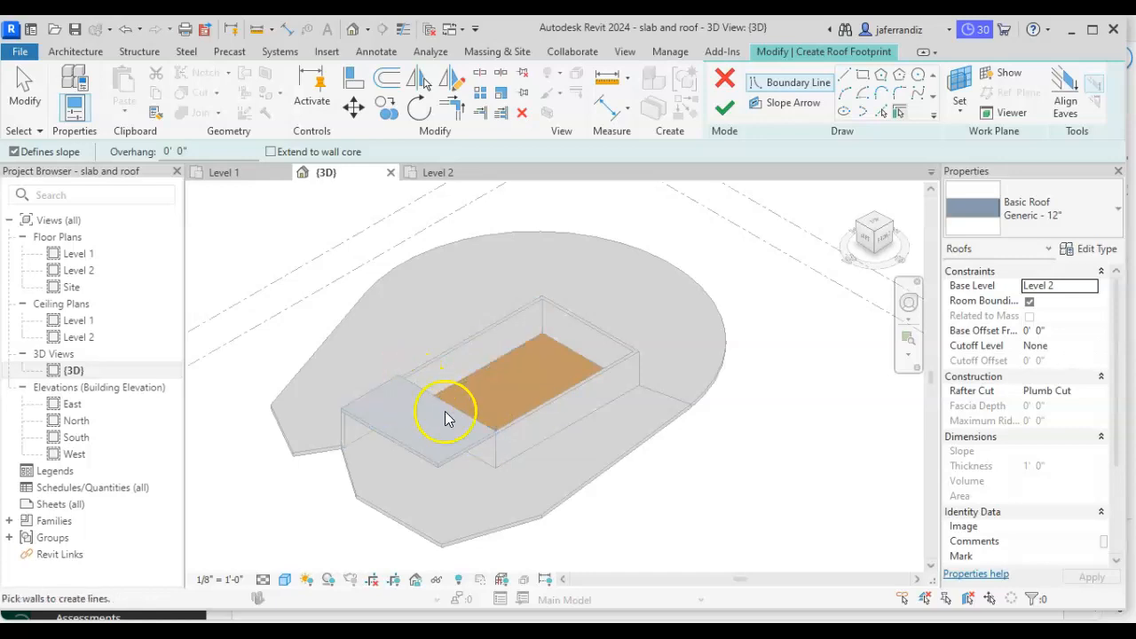
pyautogui.click(488, 435)
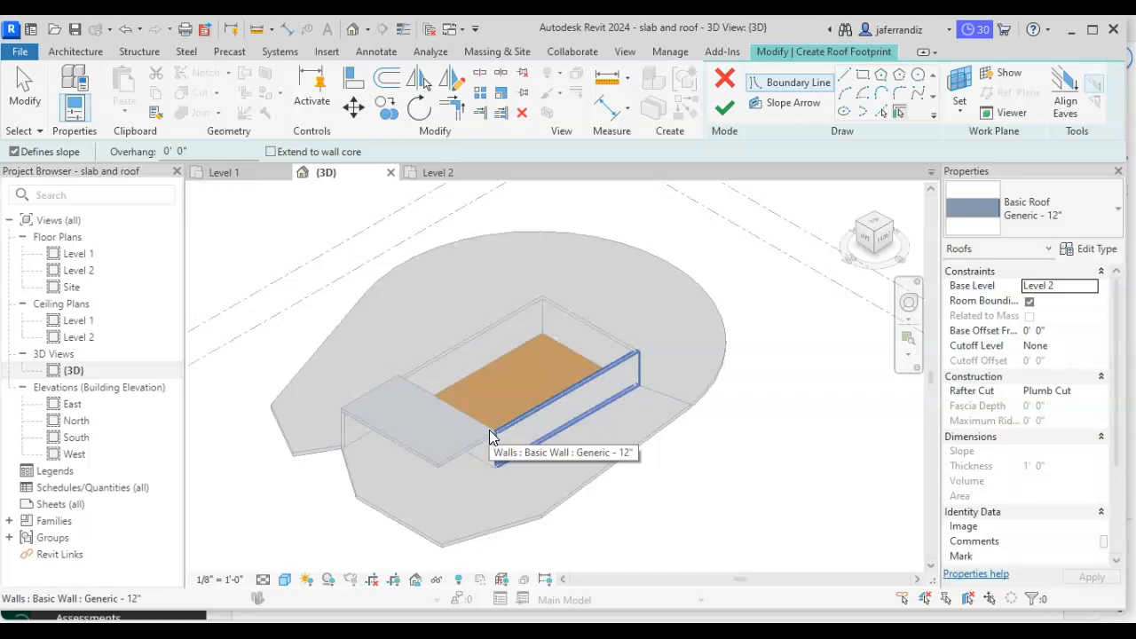
pyautogui.click(489, 430)
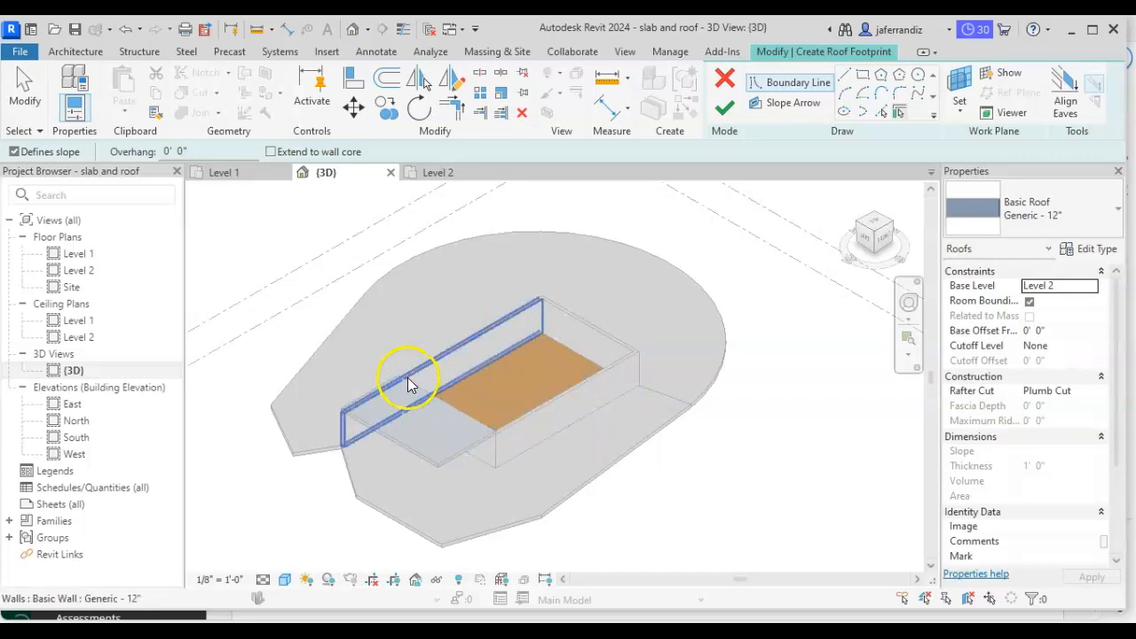
pyautogui.click(410, 376)
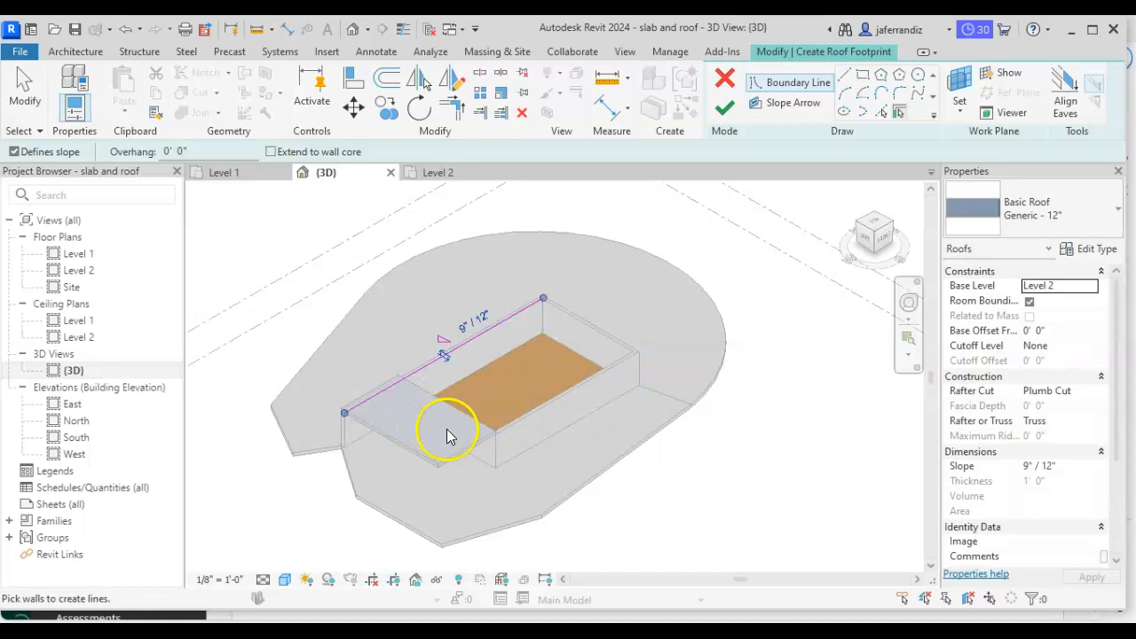
pyautogui.click(424, 456)
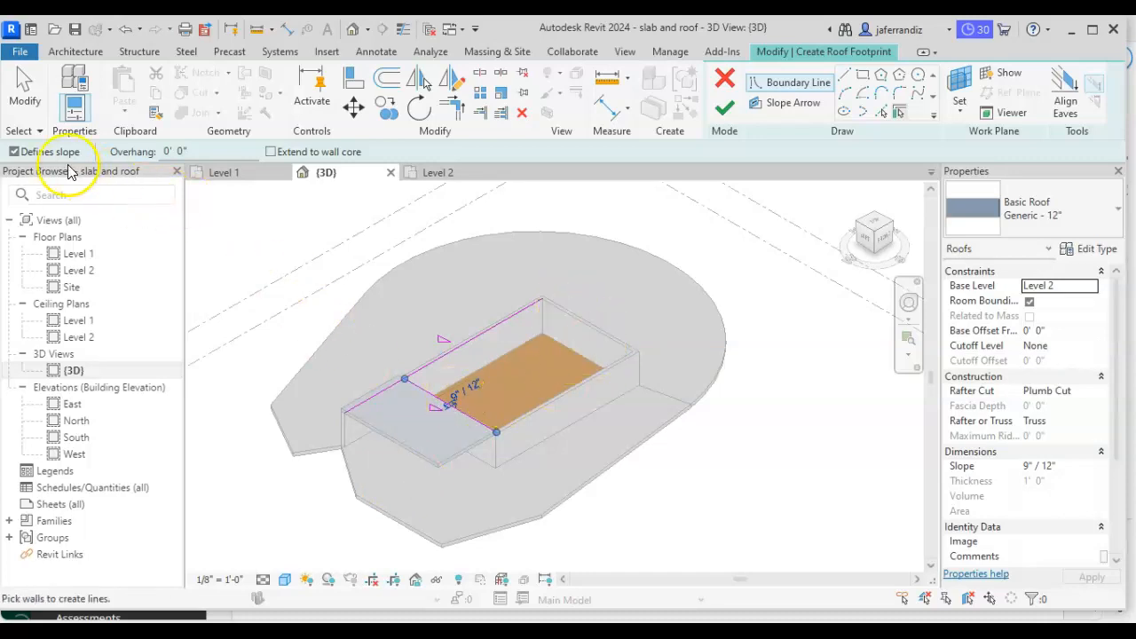
# - Turn off Defines slope and pick the remaining end wall and long front wall as boundary lines
pyautogui.click(14, 152)
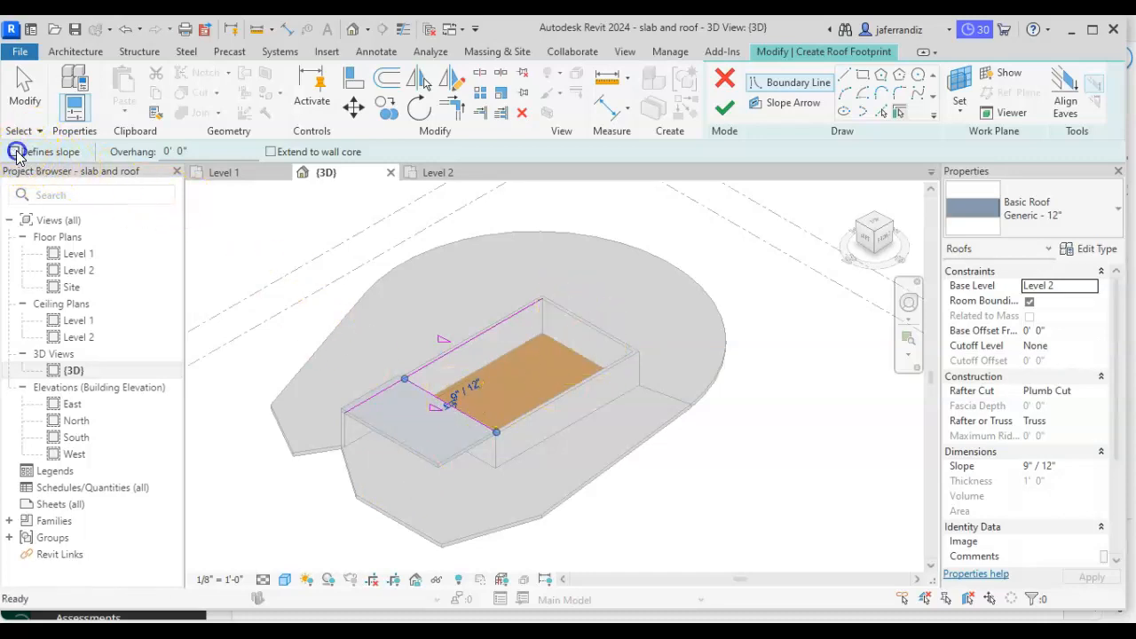
pyautogui.click(614, 343)
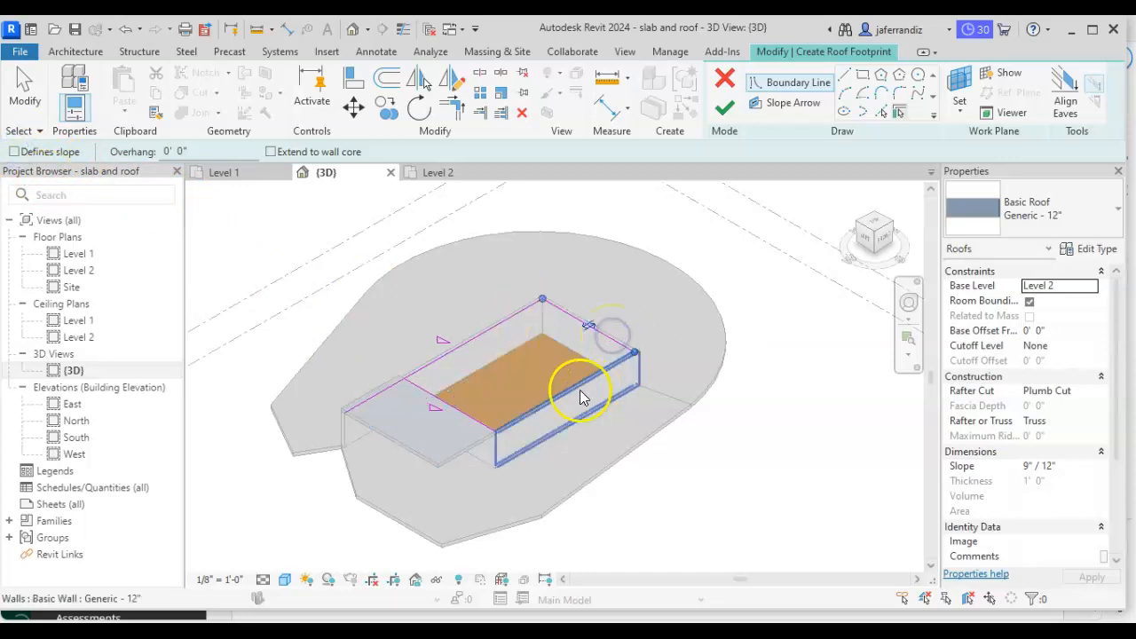
pyautogui.scroll(6, 523, 421)
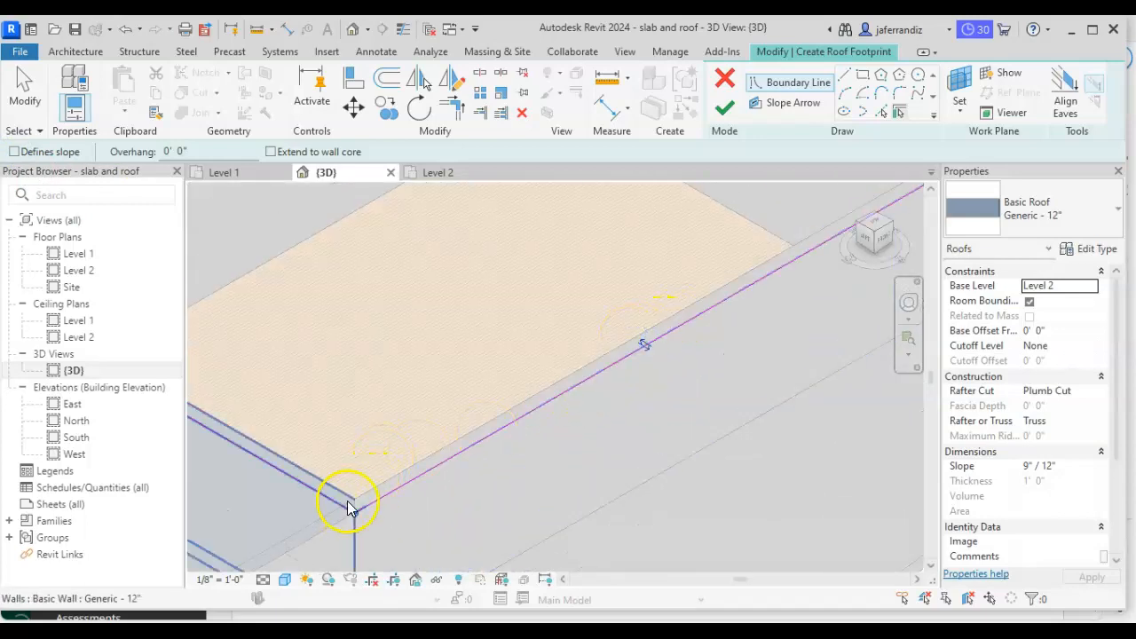
pyautogui.scroll(-5, 347, 498)
pyautogui.moveTo(349, 498); pyautogui.dragTo(494, 477, button='middle')
pyautogui.scroll(8, 385, 457)
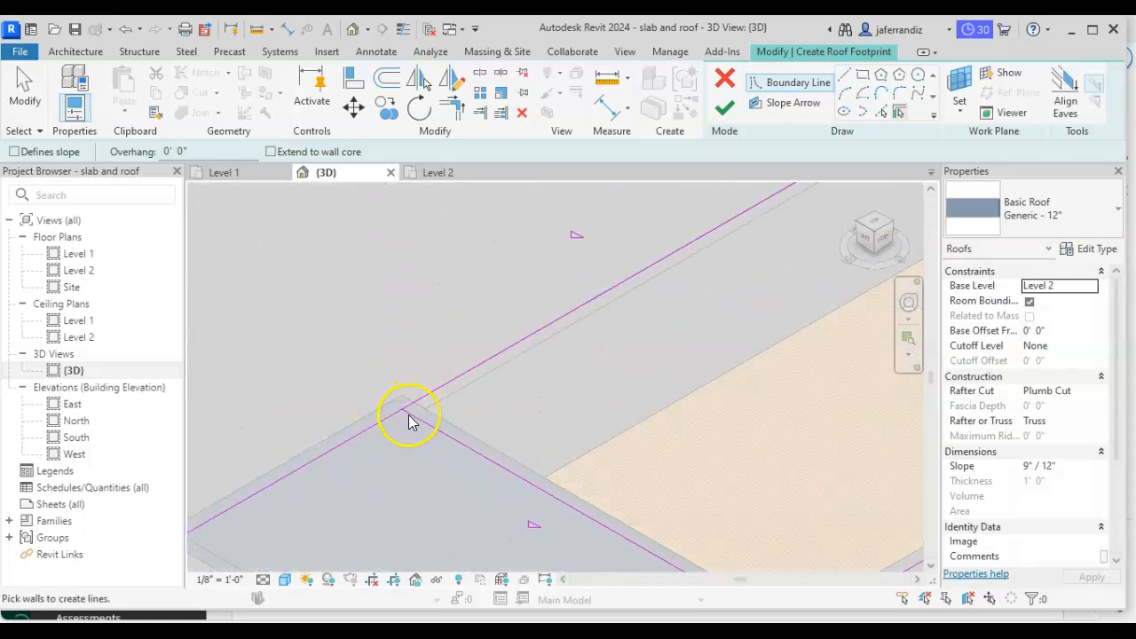
# - Trim the long back boundary line to a corner with the boundary line beside the flat roof
pyautogui.click(452, 107)
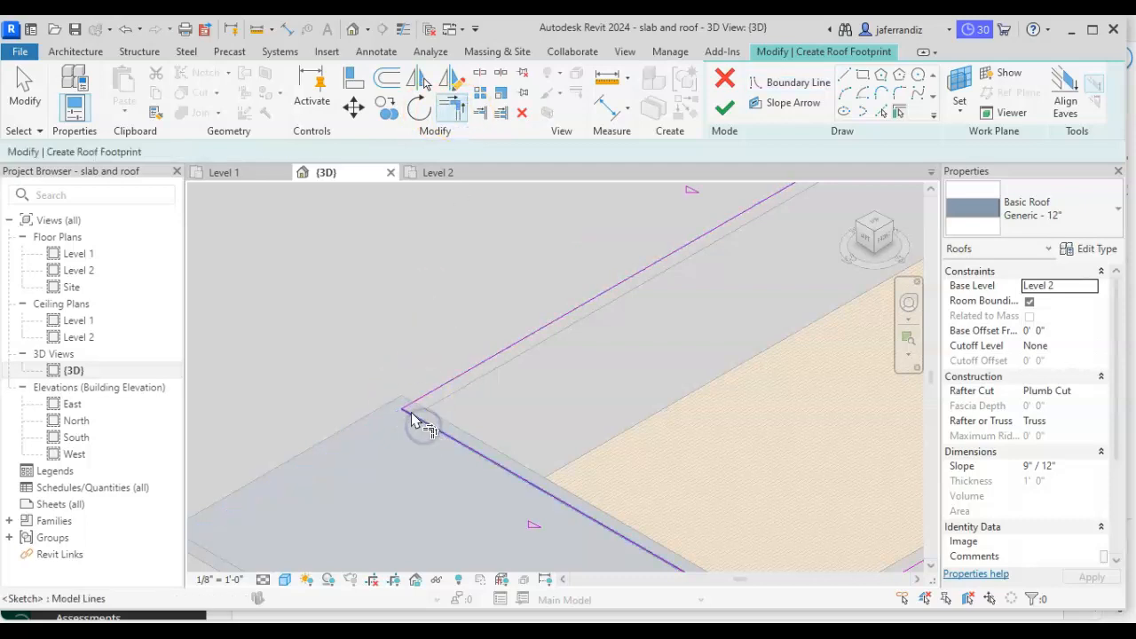
pyautogui.scroll(-2, 441, 393)
pyautogui.moveTo(440, 393); pyautogui.dragTo(384, 360, button='middle')
pyautogui.moveTo(432, 421)
pyautogui.mouseDown(button='middle')
pyautogui.moveTo(441, 424)
pyautogui.moveTo(377, 371)
pyautogui.mouseUp(button='middle')
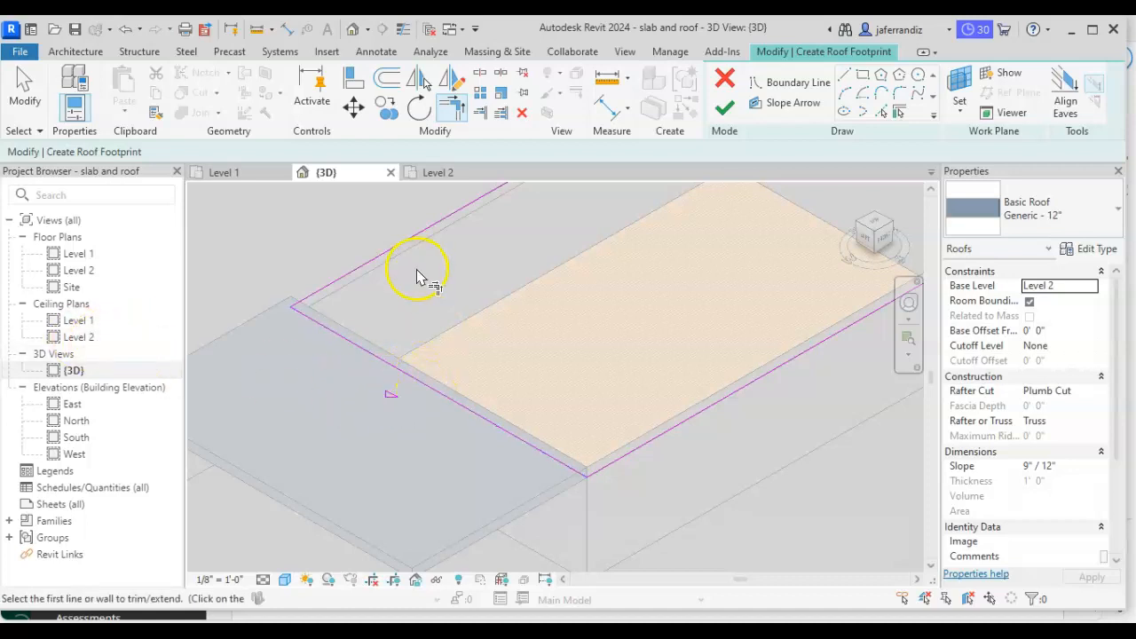
pyautogui.press('Escape')
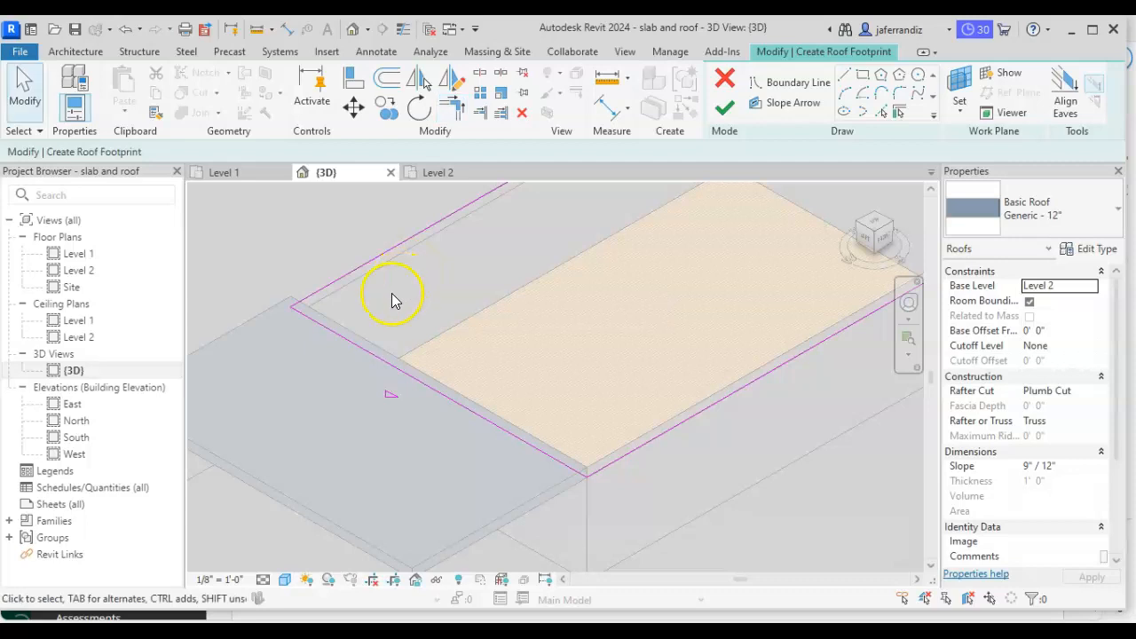
# - Try shifting the boundary line beside the flat roof slightly toward the room, and undo the move
pyautogui.click(387, 359)
pyautogui.click(296, 383)
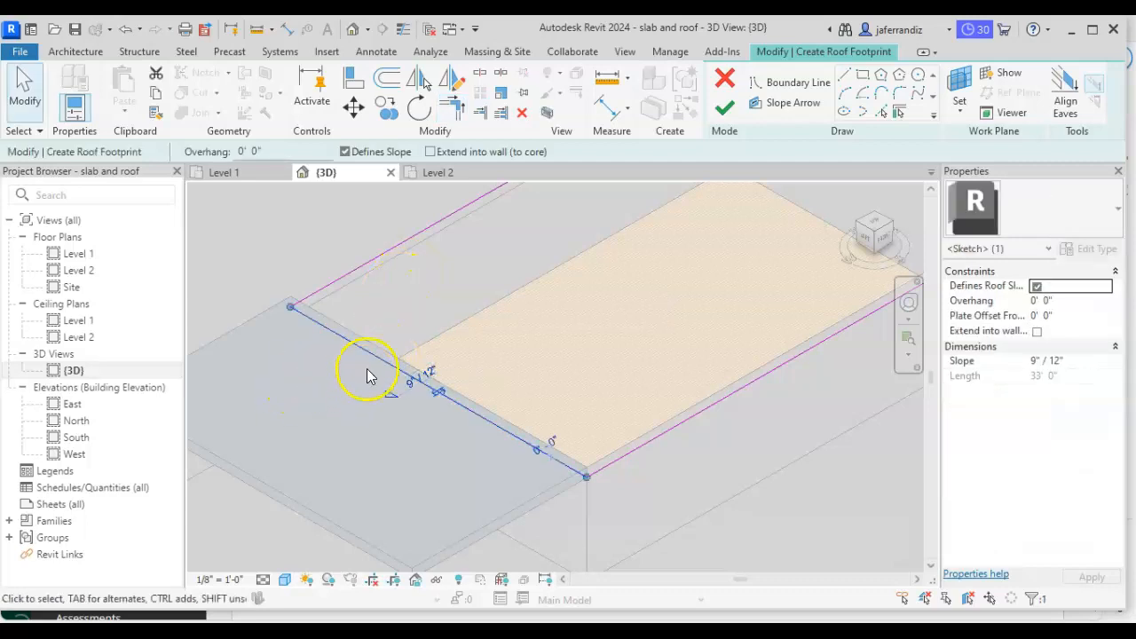
pyautogui.moveTo(395, 352); pyautogui.dragTo(389, 355)
pyautogui.click(322, 393)
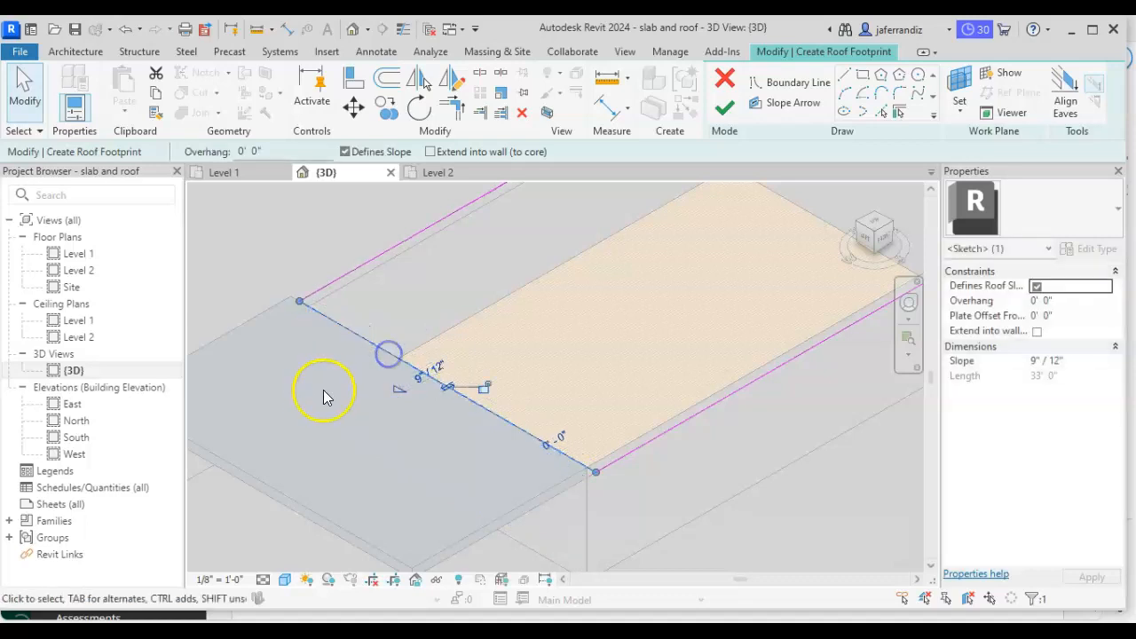
pyautogui.hotkey('ctrl', 'z')
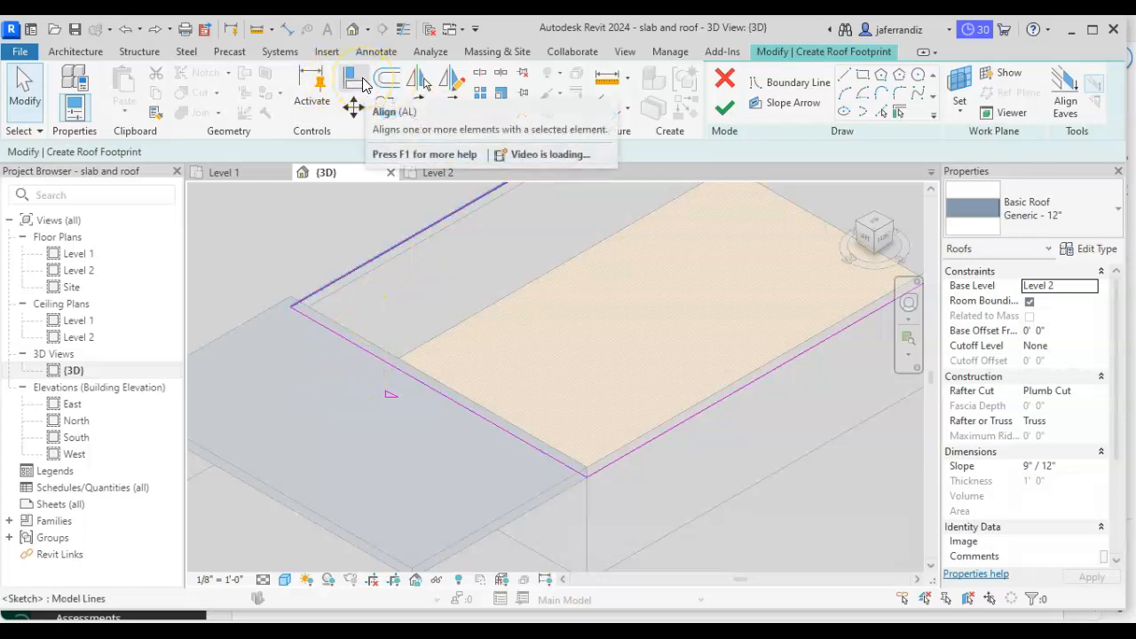
pyautogui.click(361, 81)
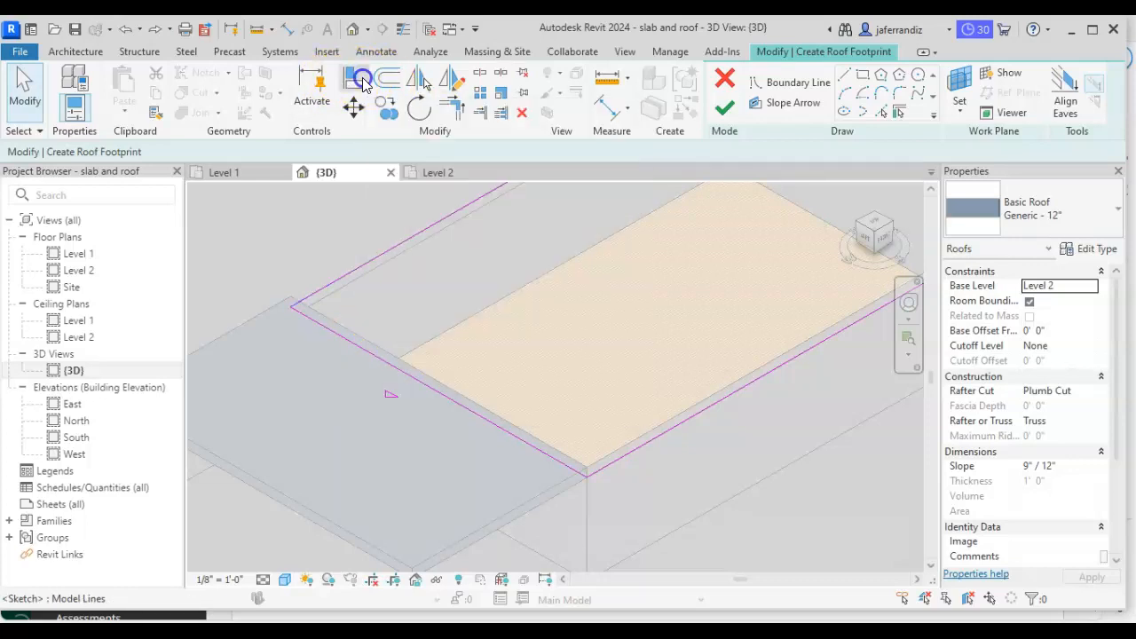
pyautogui.click(362, 337)
pyautogui.scroll(3, 411, 373)
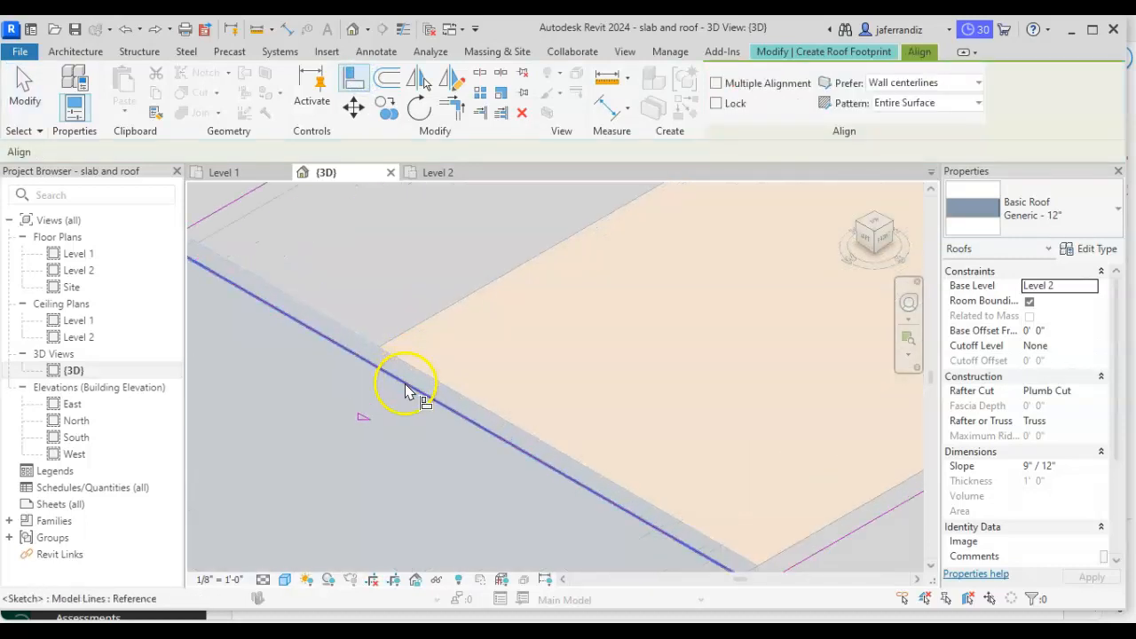
pyautogui.click(432, 397)
pyautogui.press('Escape')
pyautogui.press('Escape')
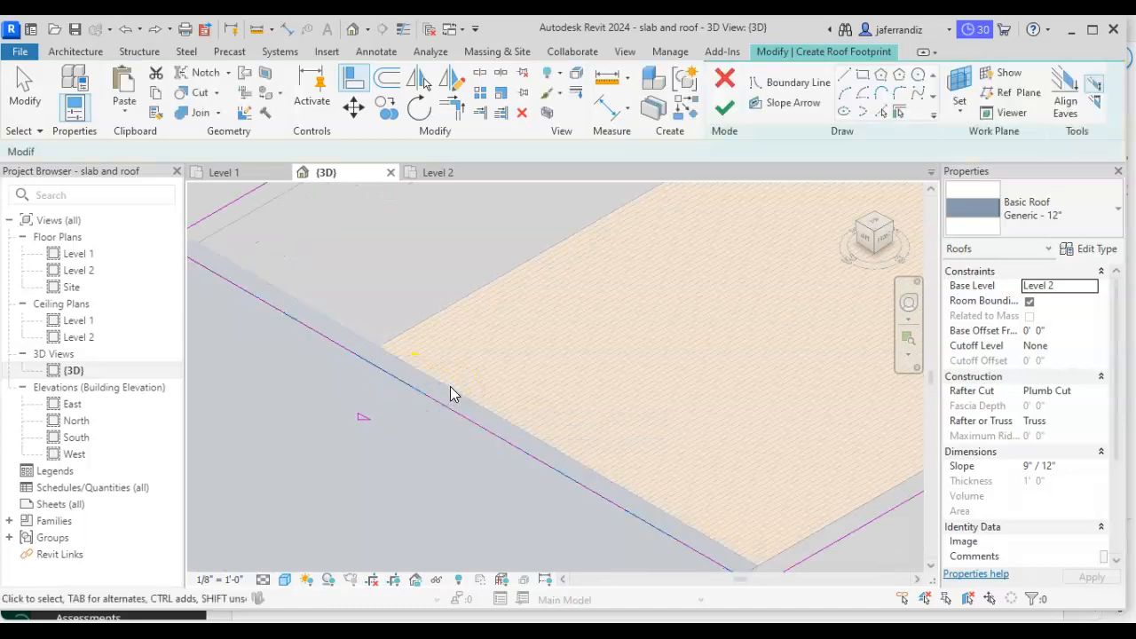
# - Move the boundary line beside the flat roof slightly toward the room, off the flat roof's edge
pyautogui.click(428, 396)
pyautogui.scroll(-1, 443, 384)
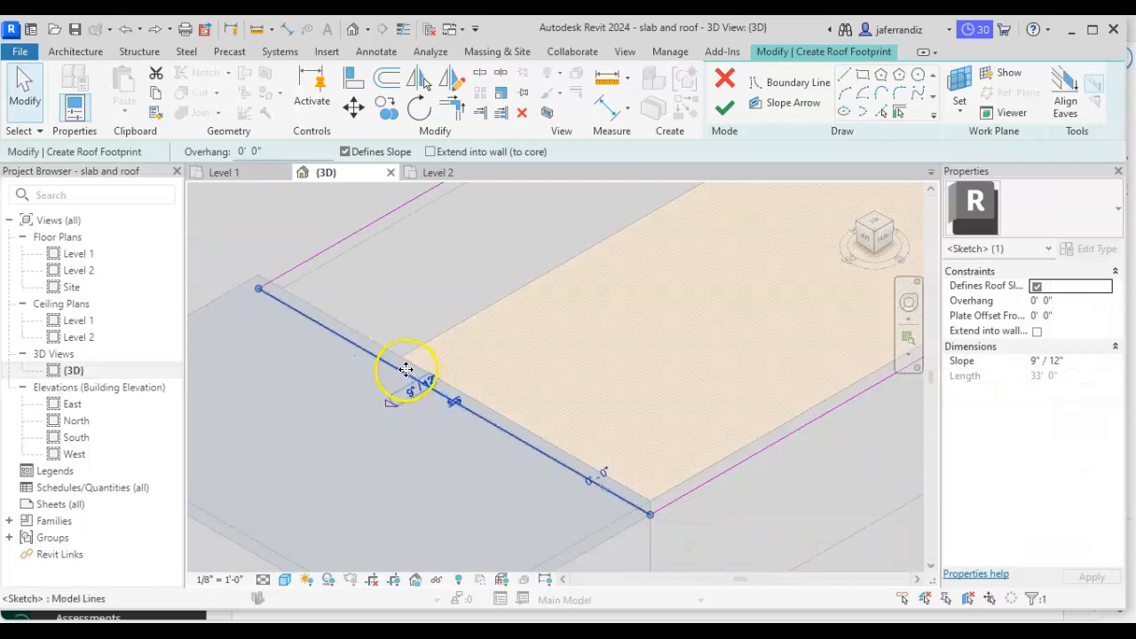
pyautogui.moveTo(406, 368); pyautogui.dragTo(419, 370)
pyautogui.click(475, 325)
pyautogui.scroll(-3, 343, 378)
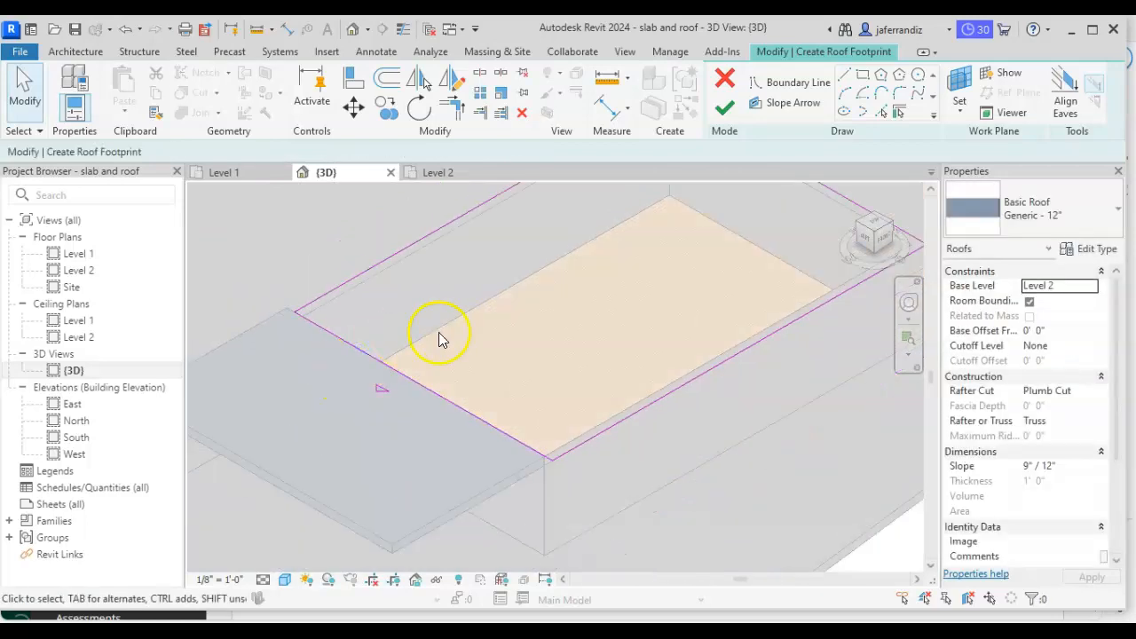
pyautogui.scroll(5, 314, 317)
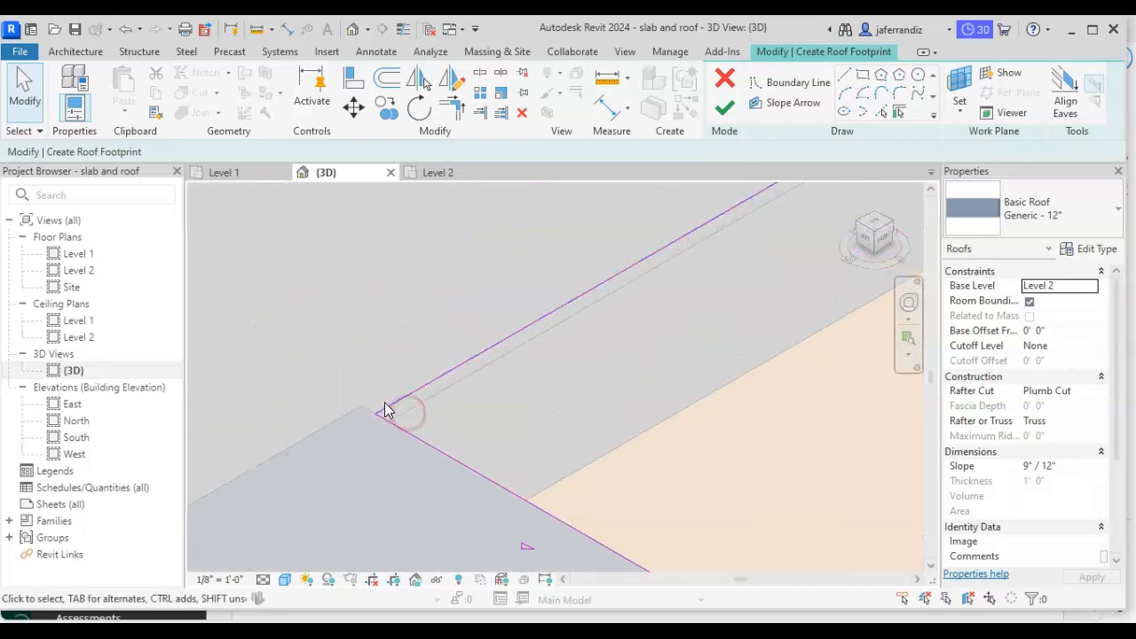
pyautogui.scroll(1, 369, 412)
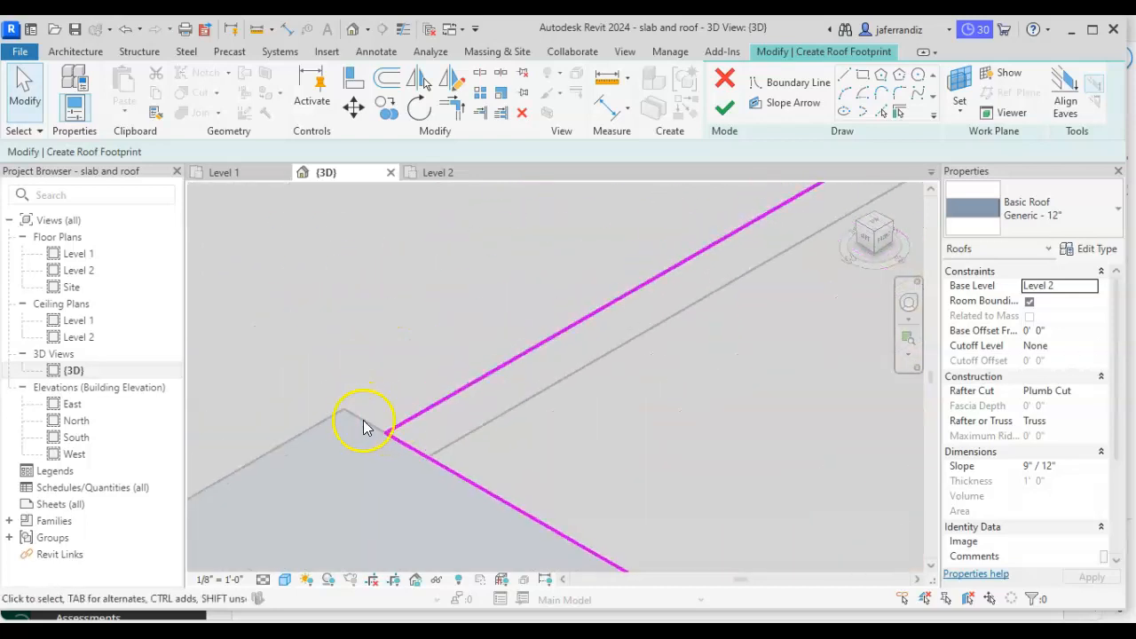
# - Examine in the Level 2 floor plan how the roof boundary sits against the wall beside the flat roof
pyautogui.doubleClick(93, 272)
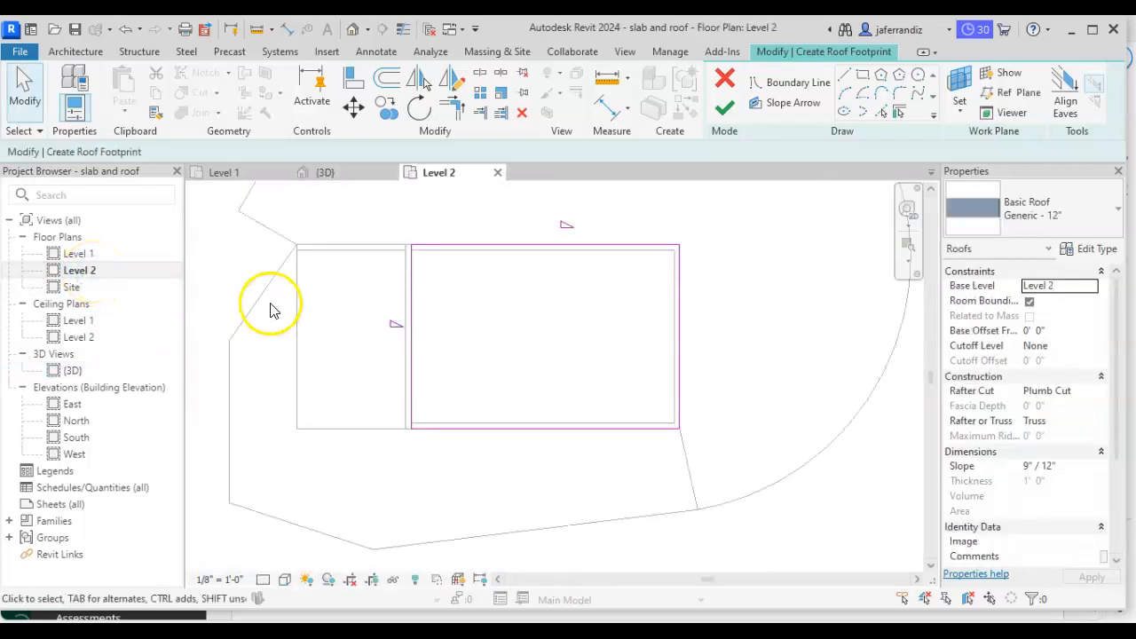
pyautogui.click(430, 246)
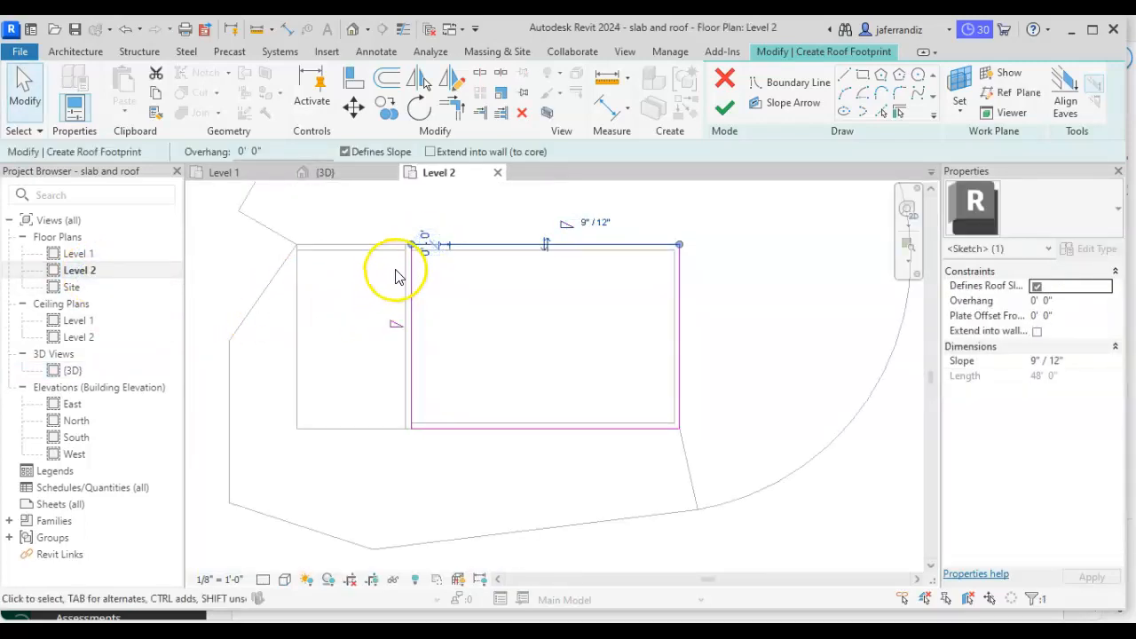
pyautogui.click(385, 398)
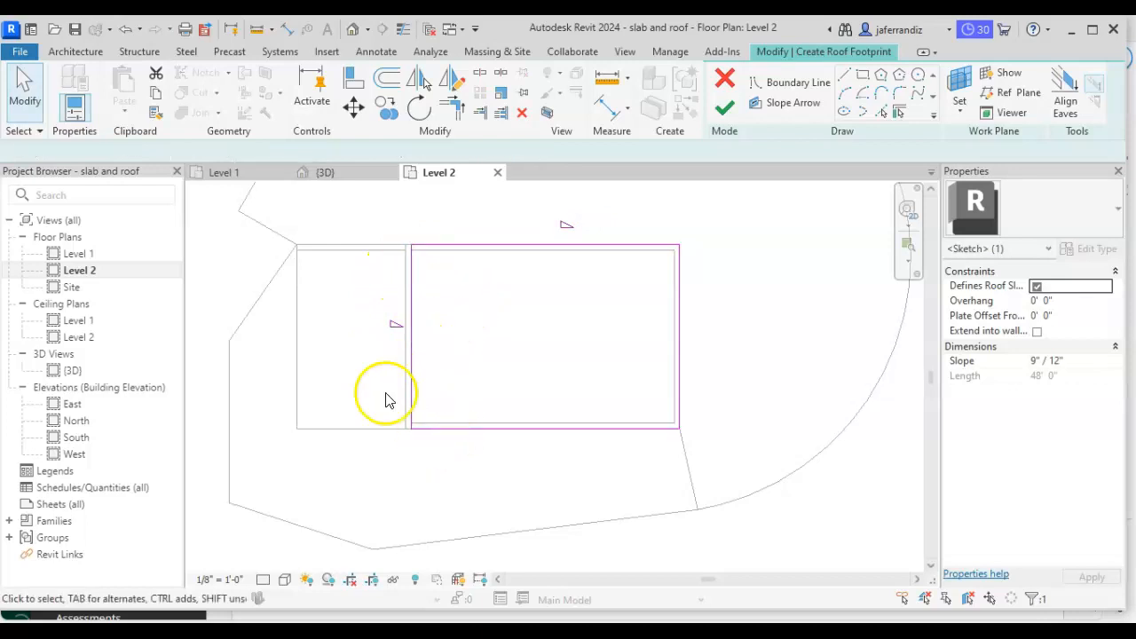
pyautogui.scroll(5, 404, 433)
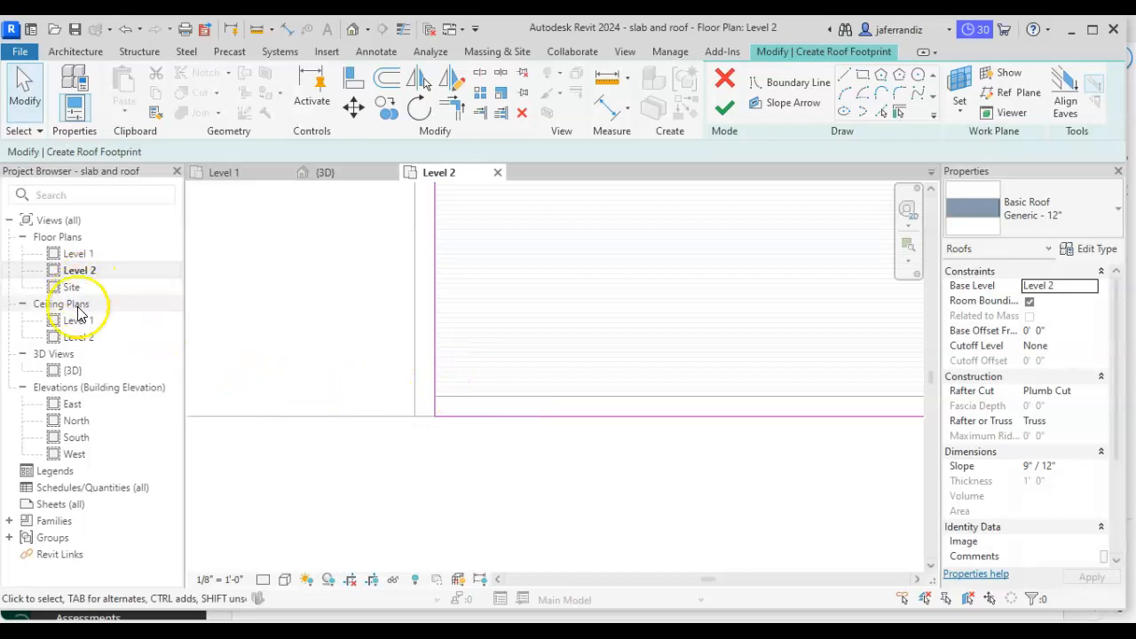
# - Open the 3D view and move the boundary line beside the flat roof back onto the flat roof's edge at the wall corner
pyautogui.doubleClick(71, 370)
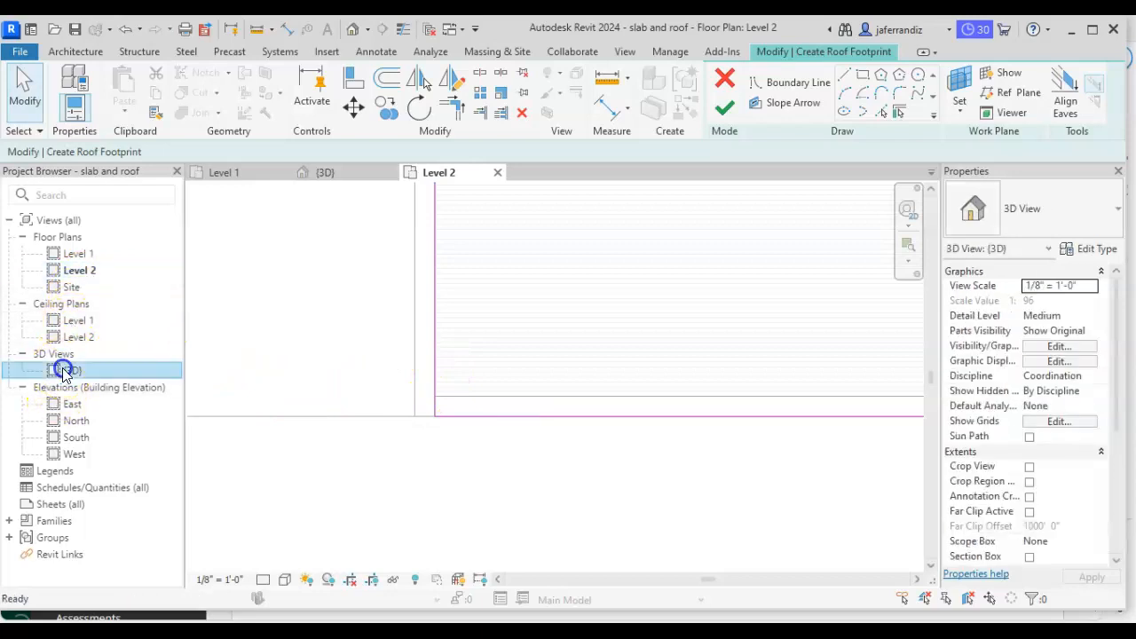
pyautogui.scroll(-3, 728, 417)
pyautogui.moveTo(690, 446); pyautogui.dragTo(386, 287, button='middle')
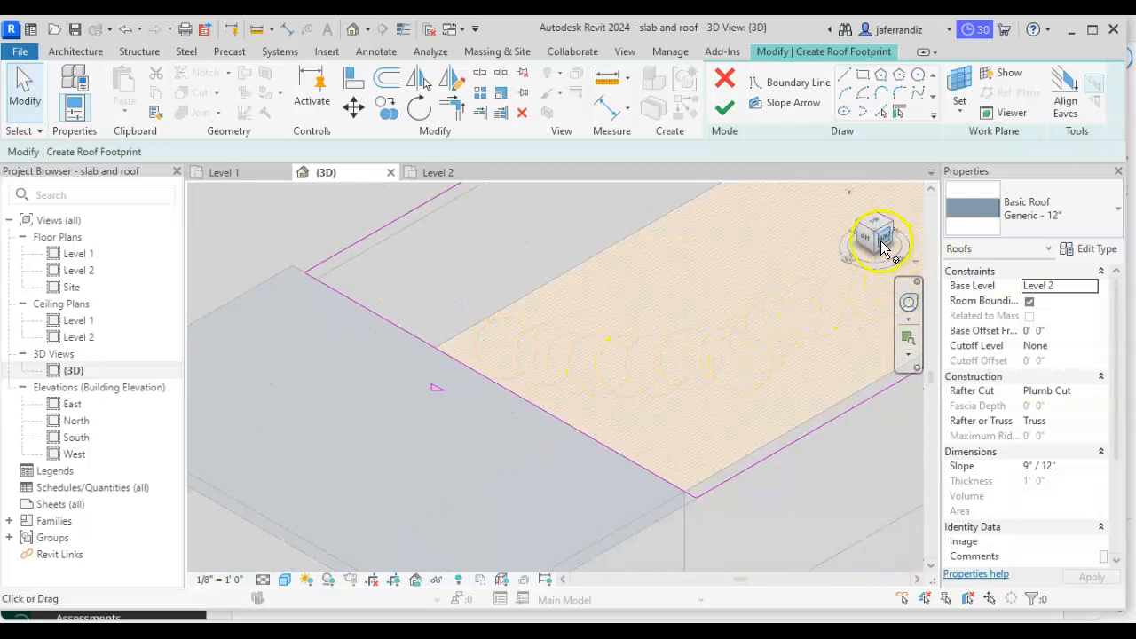
pyautogui.click(908, 302)
pyautogui.moveTo(870, 337); pyautogui.dragTo(775, 327)
pyautogui.scroll(3, 444, 347)
pyautogui.moveTo(432, 337); pyautogui.dragTo(504, 461, button='middle')
pyautogui.click(482, 405)
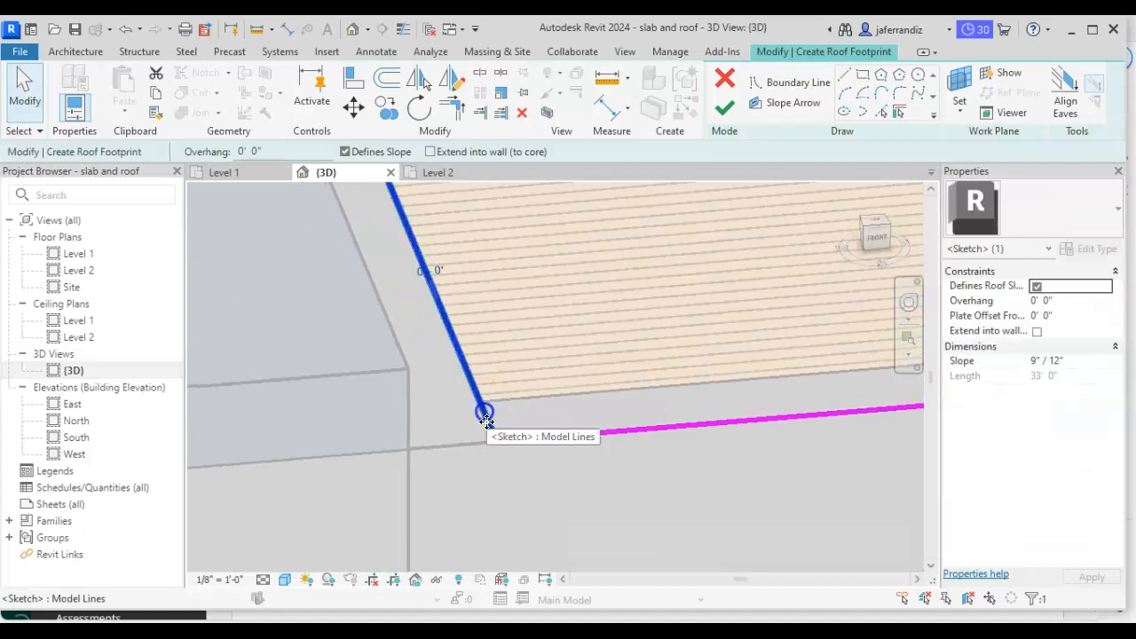
pyautogui.moveTo(487, 419); pyautogui.dragTo(401, 426)
pyautogui.click(476, 431)
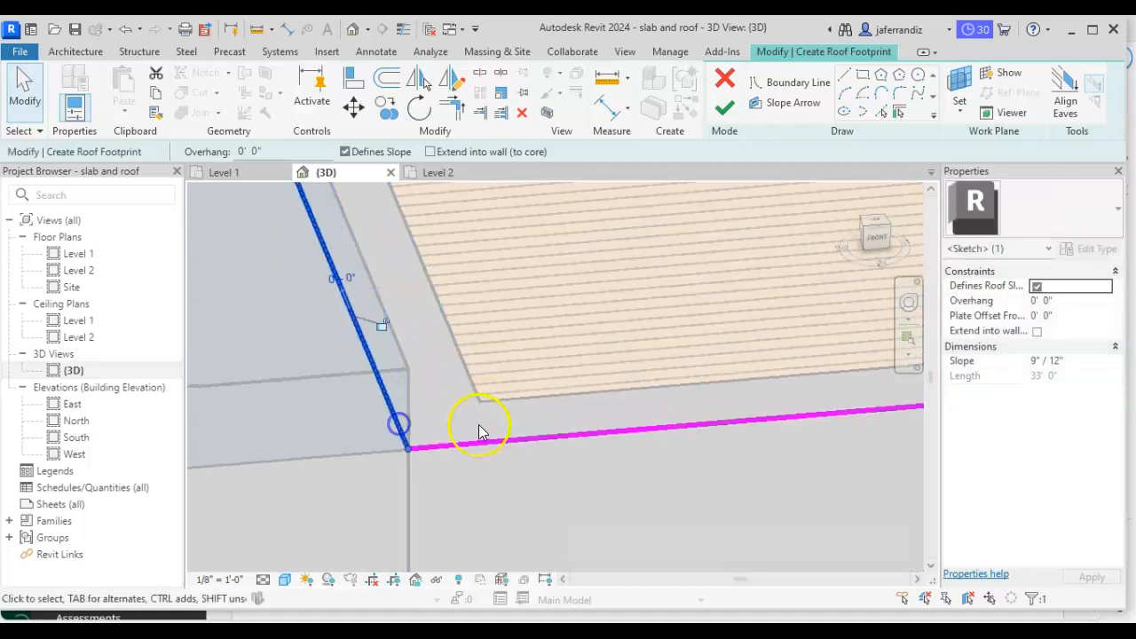
pyautogui.scroll(-2, 474, 418)
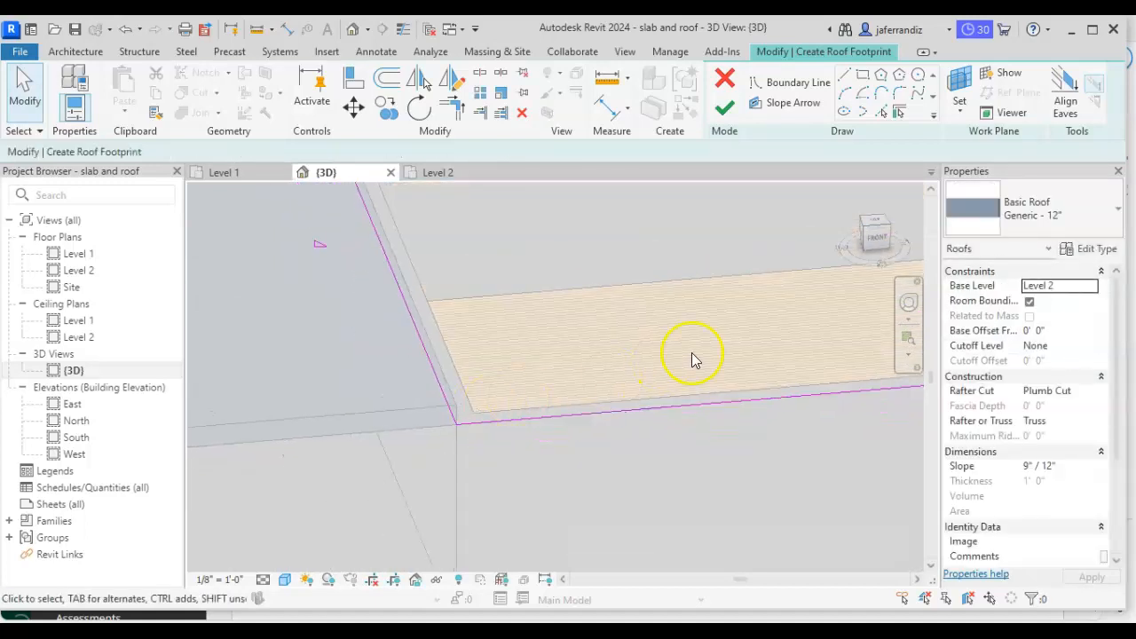
# - Examine in 3D how the roof boundary corner meets the flat roof's edge and the walls
pyautogui.click(904, 305)
pyautogui.moveTo(861, 363); pyautogui.dragTo(888, 325)
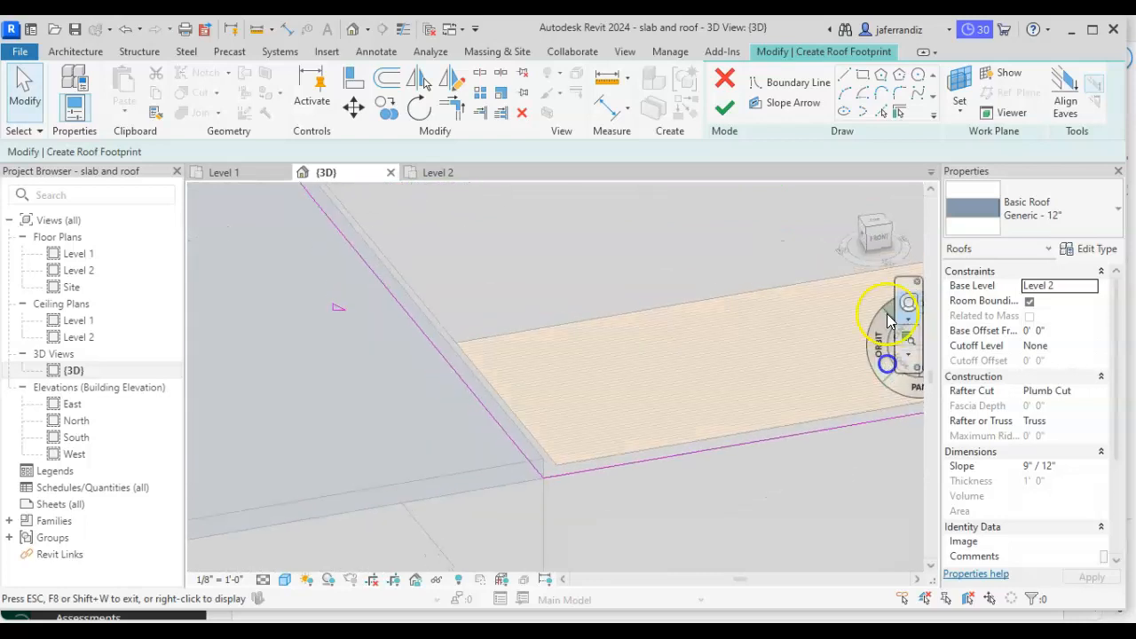
pyautogui.click(869, 229)
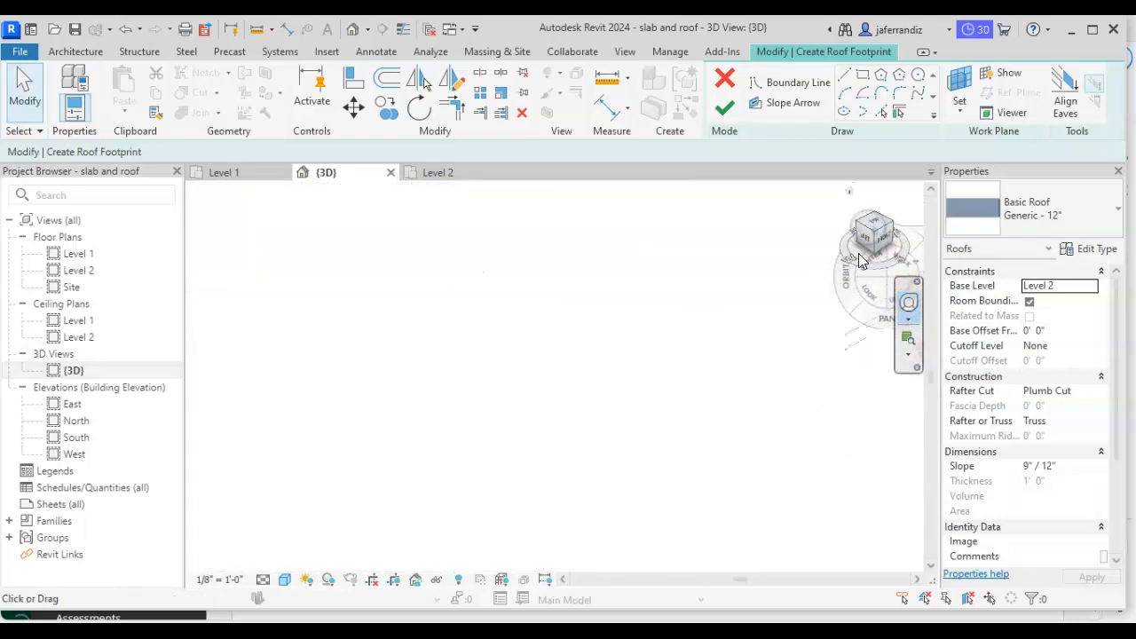
pyautogui.click(908, 303)
pyautogui.press('Escape')
pyautogui.scroll(6, 484, 382)
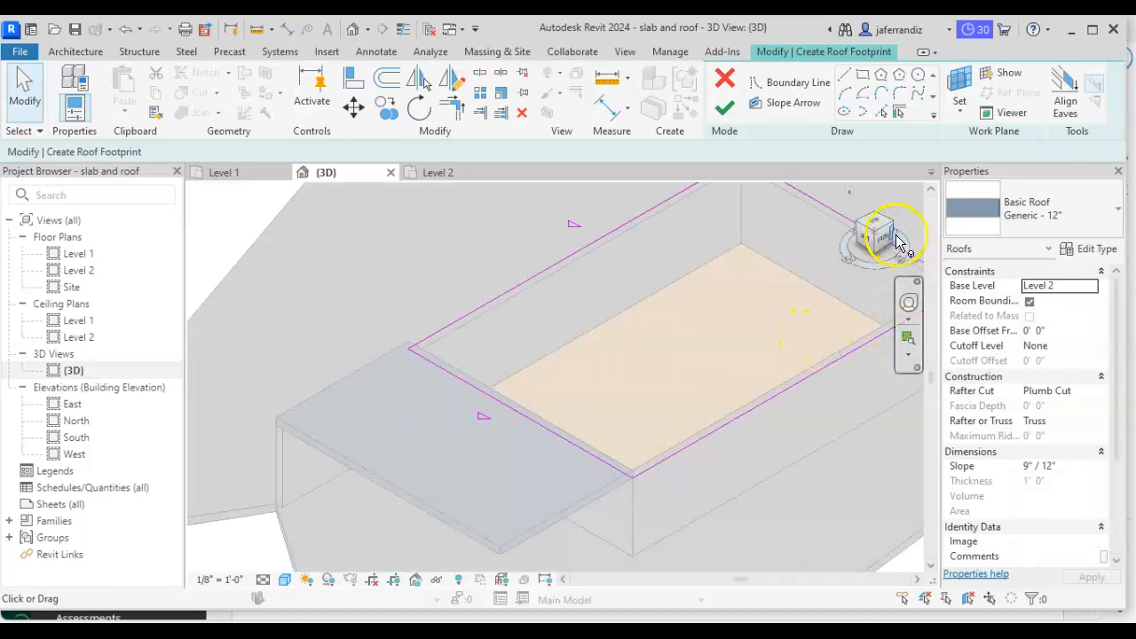
pyautogui.moveTo(888, 241); pyautogui.dragTo(890, 271)
pyautogui.click(908, 304)
pyautogui.moveTo(861, 330); pyautogui.dragTo(788, 308)
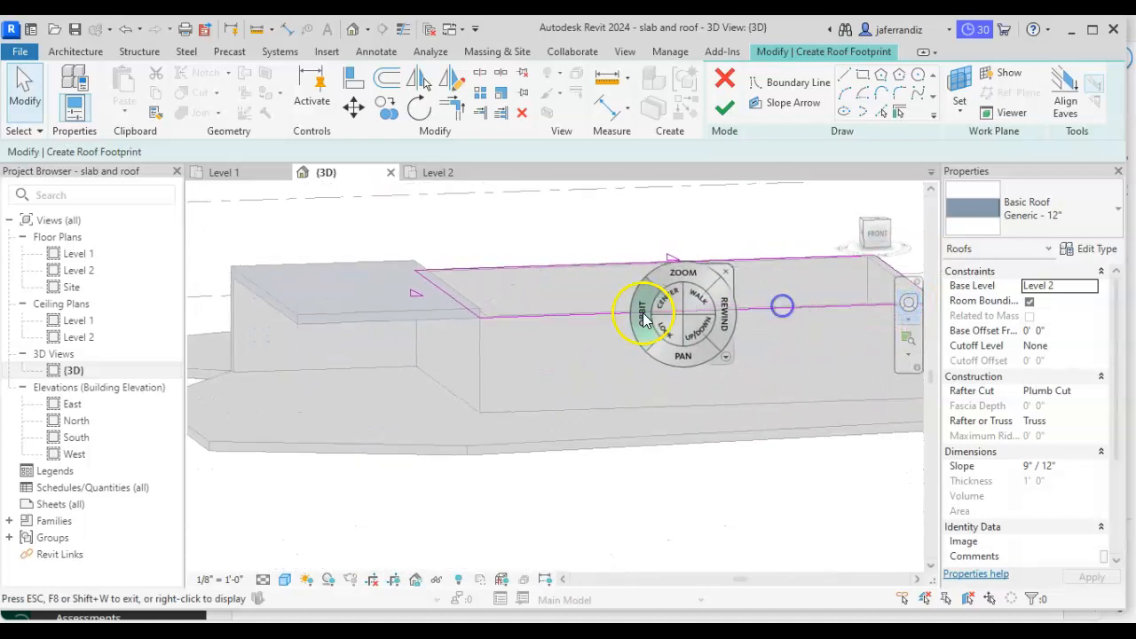
pyautogui.scroll(7, 424, 293)
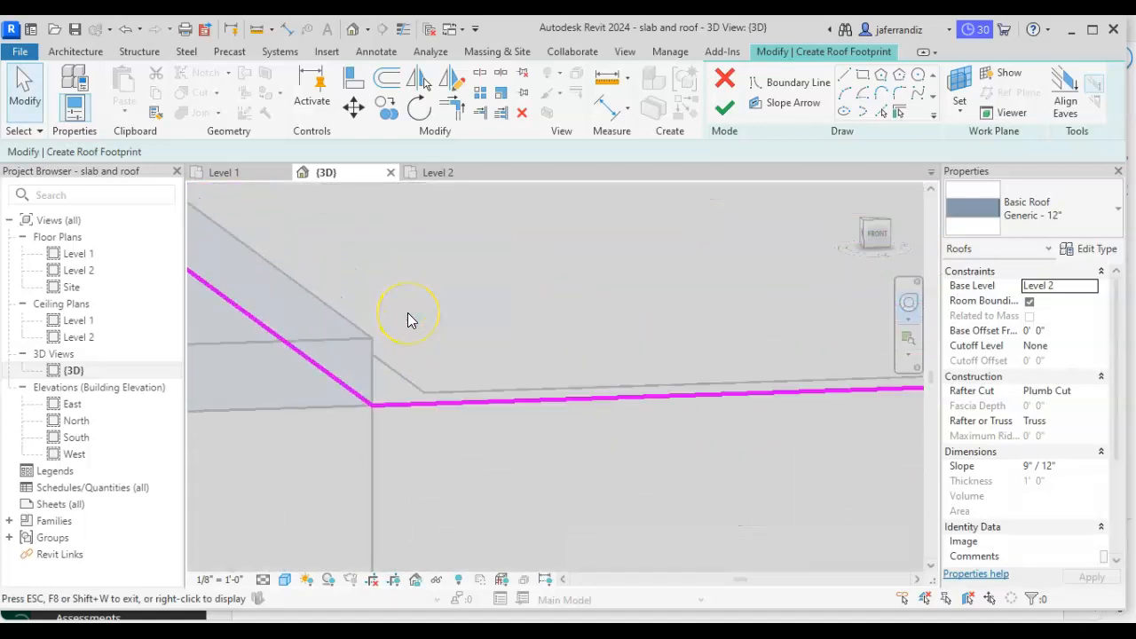
pyautogui.press('Escape')
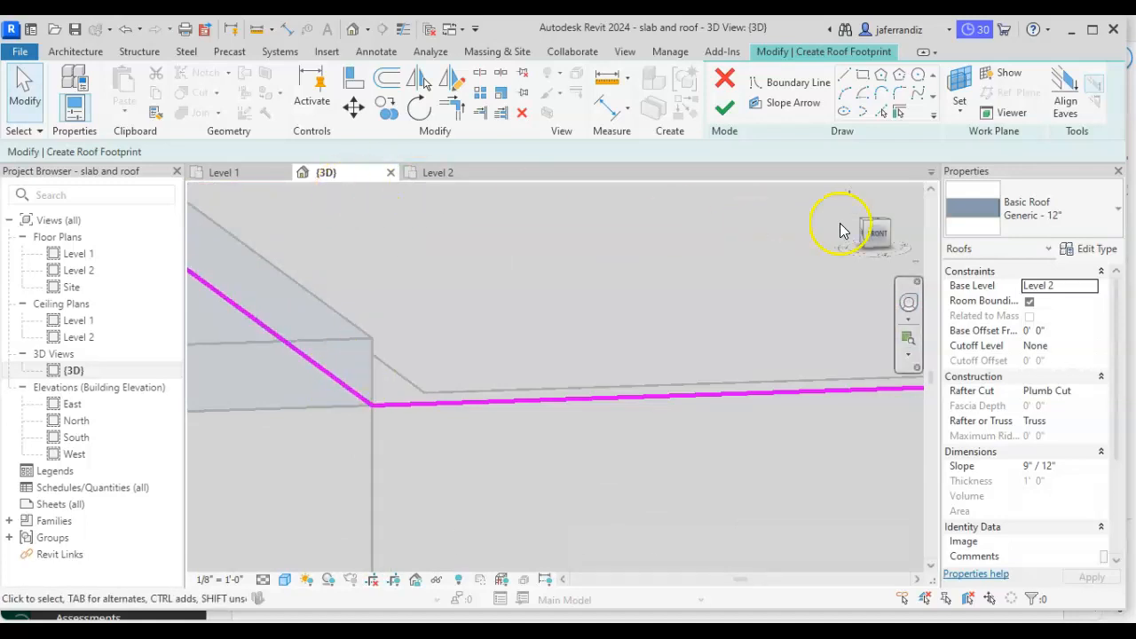
# - Finish the footprint sketch to generate the sloped roof over the room, and view it from the flat roof's side
pyautogui.click(724, 114)
pyautogui.scroll(-4, 621, 292)
pyautogui.moveTo(622, 293); pyautogui.dragTo(548, 381, button='middle')
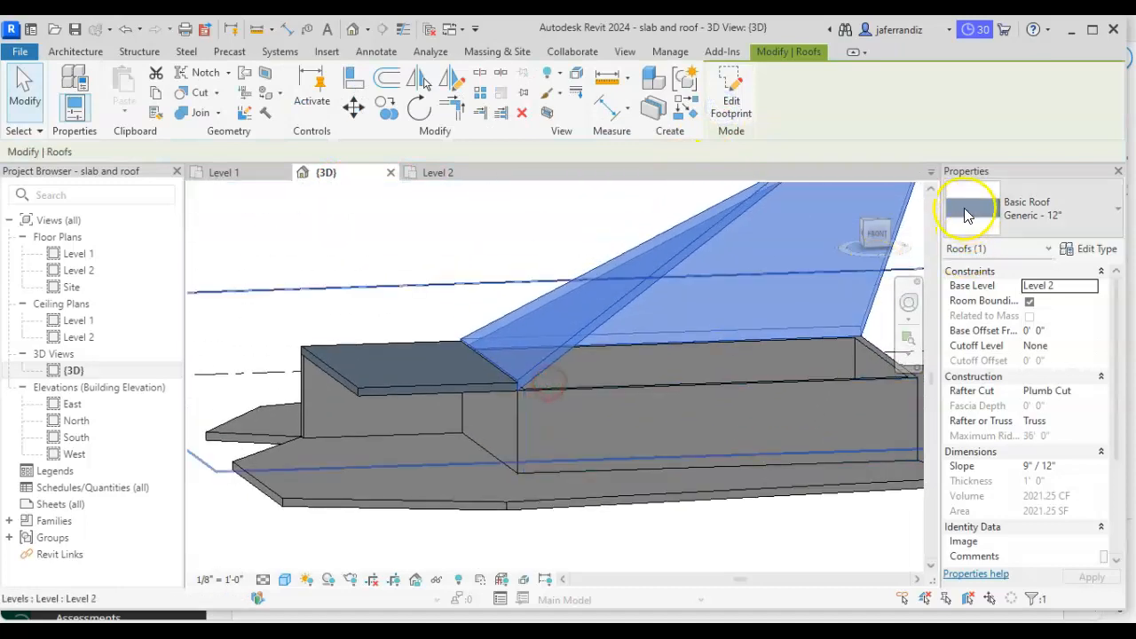
pyautogui.click(909, 303)
pyautogui.moveTo(873, 339); pyautogui.dragTo(624, 360)
pyautogui.press('Escape')
pyautogui.press('Escape')
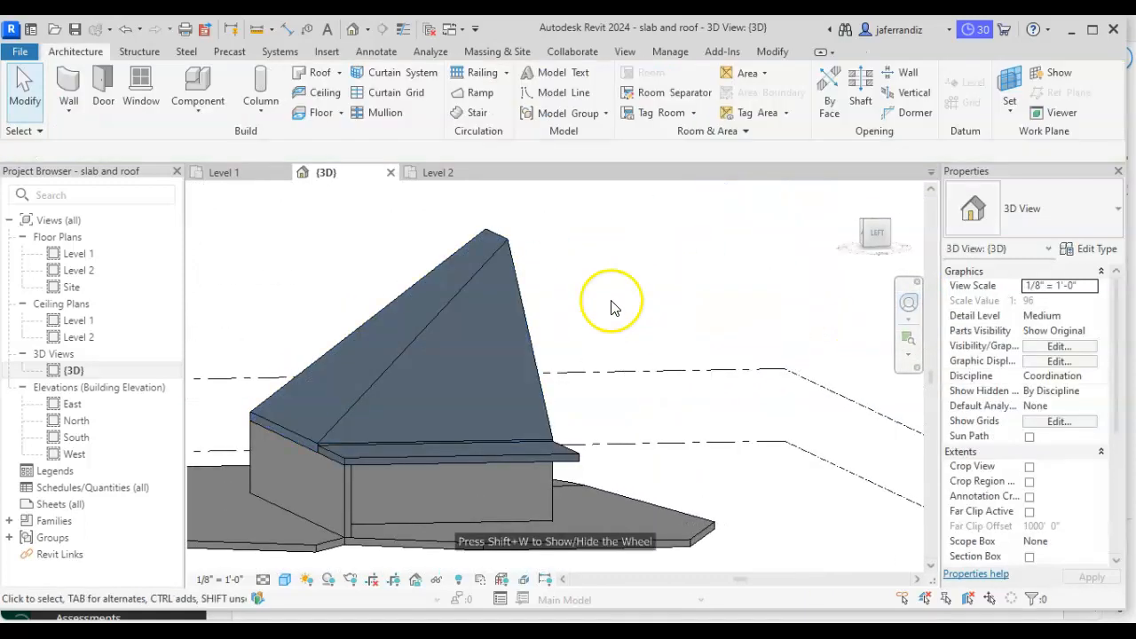
# - Lower the sloped roof's peak with its shape handle to a maximum ridge height of about 23'
pyautogui.click(519, 285)
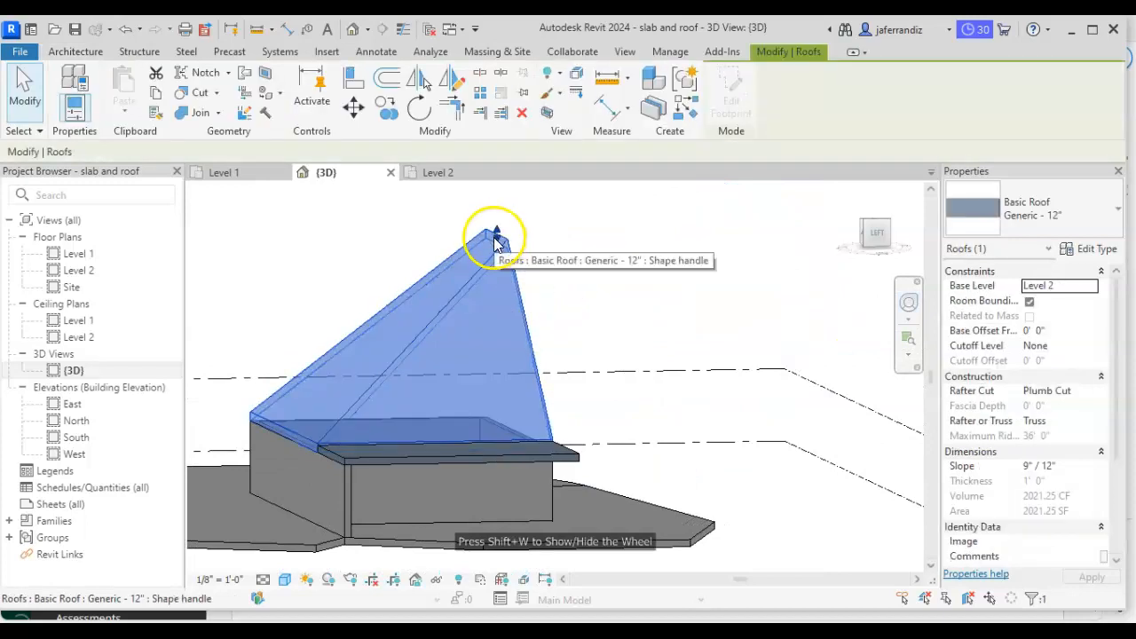
pyautogui.moveTo(496, 244); pyautogui.dragTo(493, 255)
pyautogui.moveTo(490, 315); pyautogui.dragTo(491, 327)
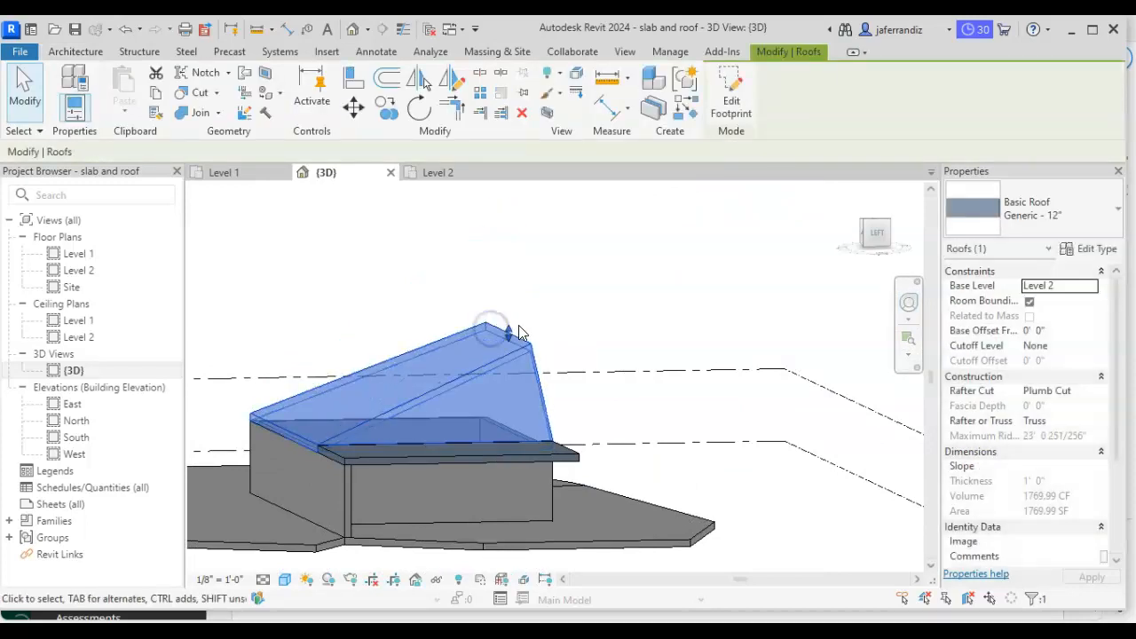
# - Lower the sloped roof's peak further with its shape handle in the East elevation
pyautogui.doubleClick(74, 404)
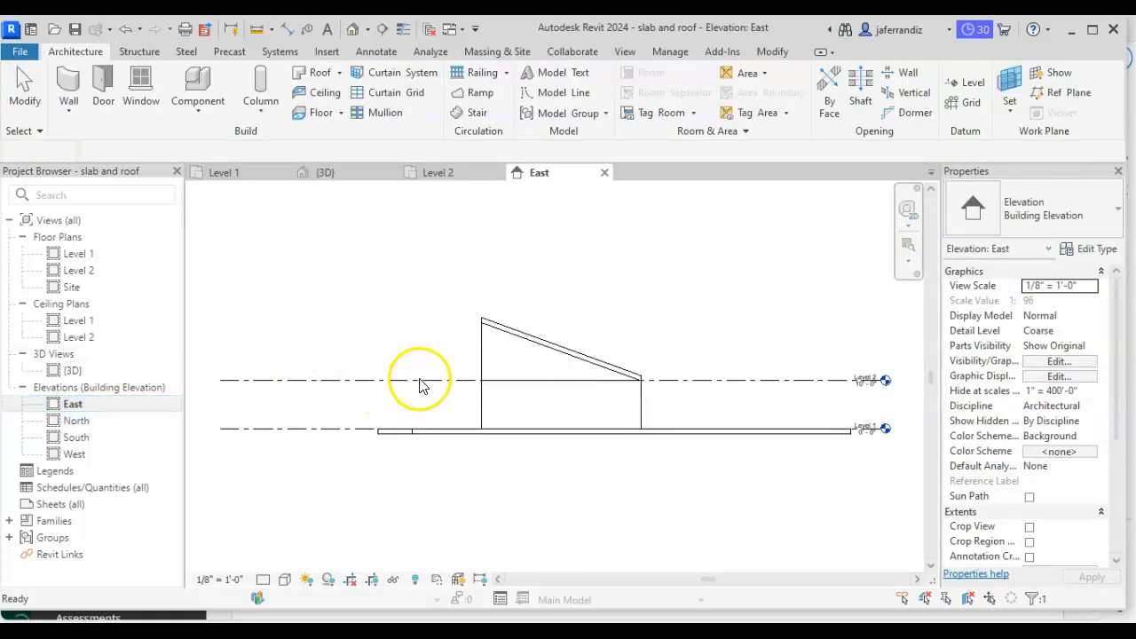
pyautogui.click(479, 364)
pyautogui.scroll(4, 484, 330)
pyautogui.moveTo(482, 331); pyautogui.dragTo(478, 381, button='middle')
pyautogui.scroll(-3, 477, 381)
pyautogui.scroll(-1, 674, 409)
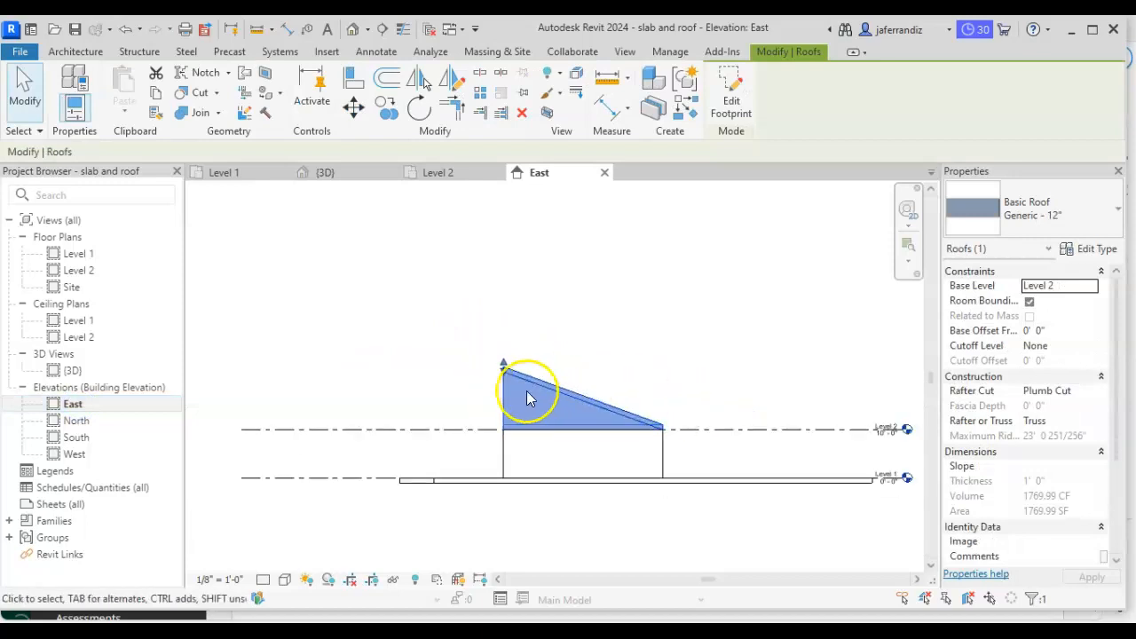
pyautogui.scroll(2, 502, 368)
pyautogui.moveTo(506, 371); pyautogui.dragTo(506, 399)
pyautogui.scroll(1, 504, 373)
pyautogui.click(449, 364)
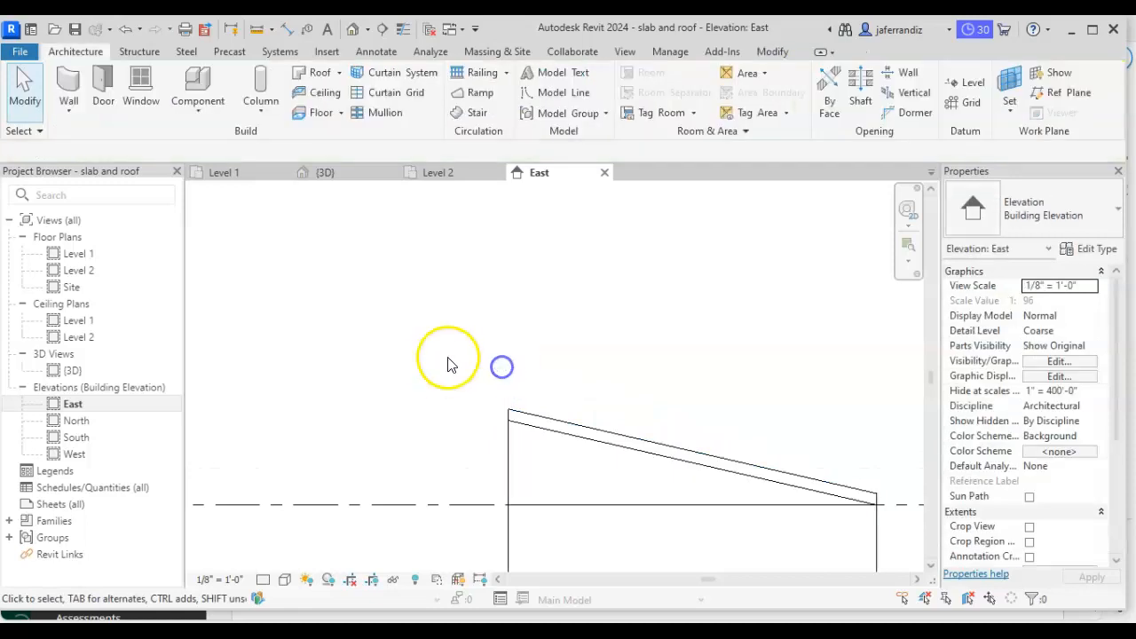
pyautogui.scroll(-3, 448, 364)
pyautogui.moveTo(546, 393); pyautogui.dragTo(482, 394, button='middle')
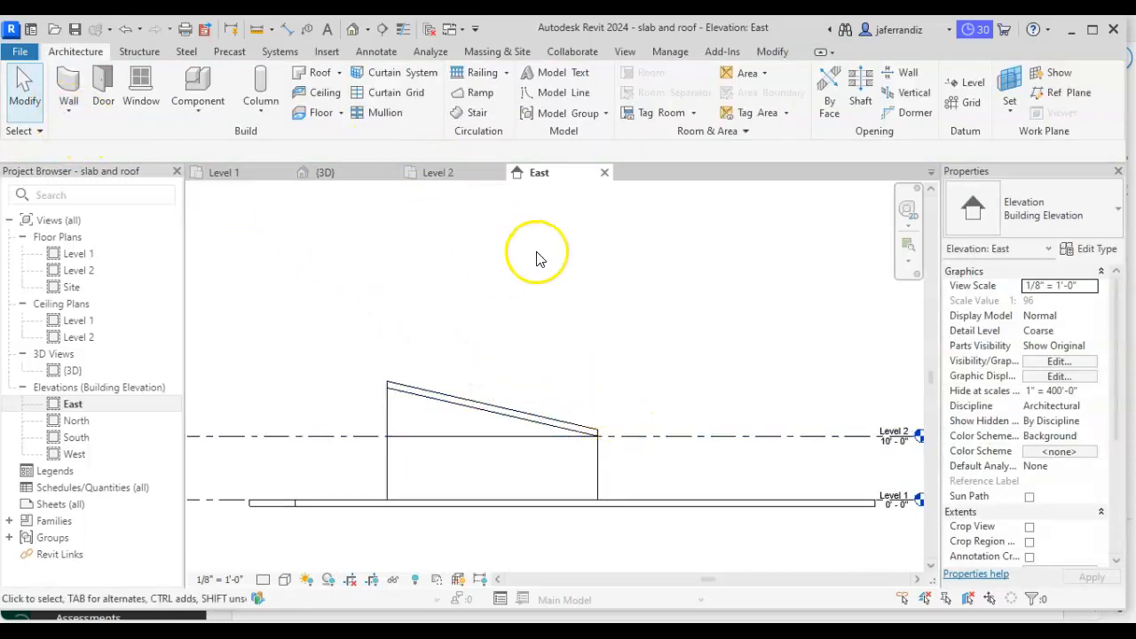
# - Copy the Level 2 line 10' upward in the East elevation to add another level
pyautogui.click(661, 436)
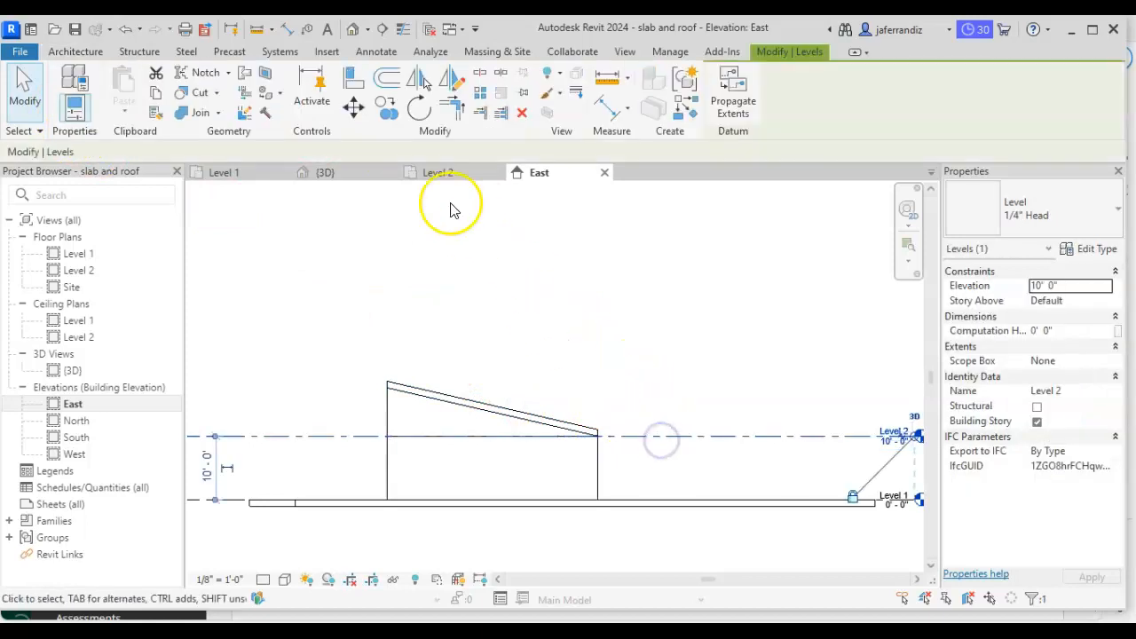
pyautogui.click(376, 122)
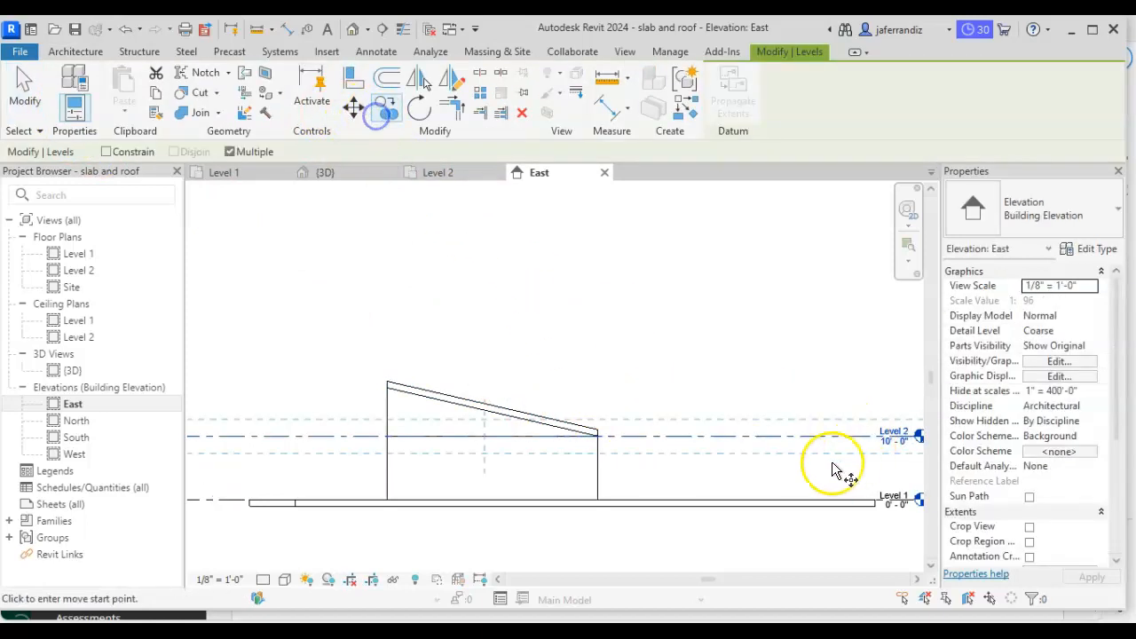
pyautogui.click(772, 433)
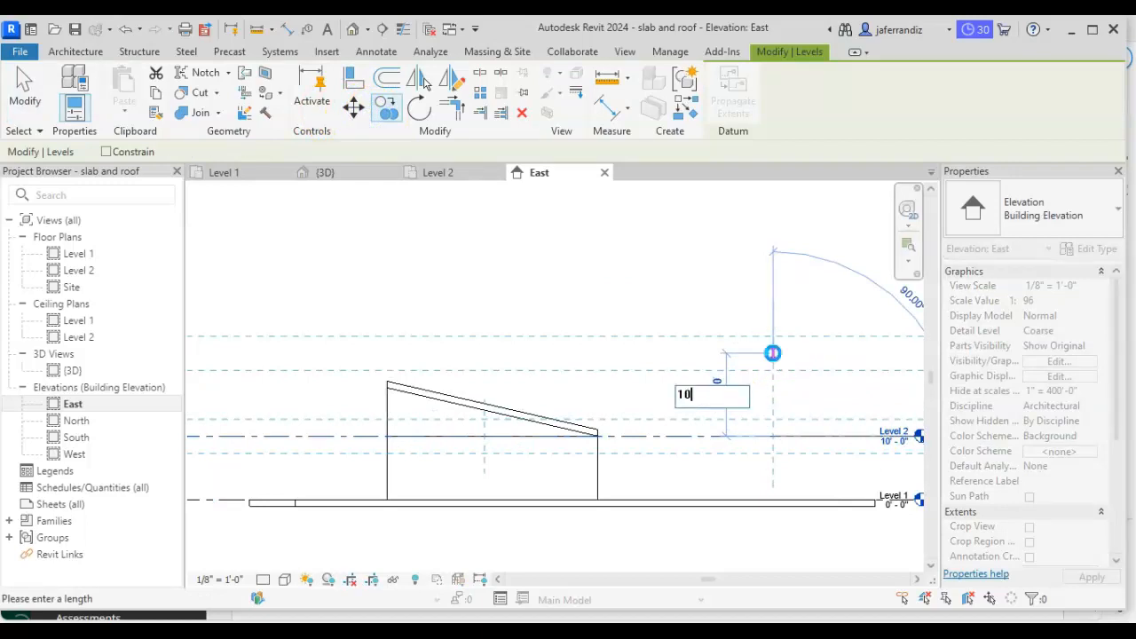
pyautogui.write('10')
pyautogui.press('Return')
pyautogui.press('Escape')
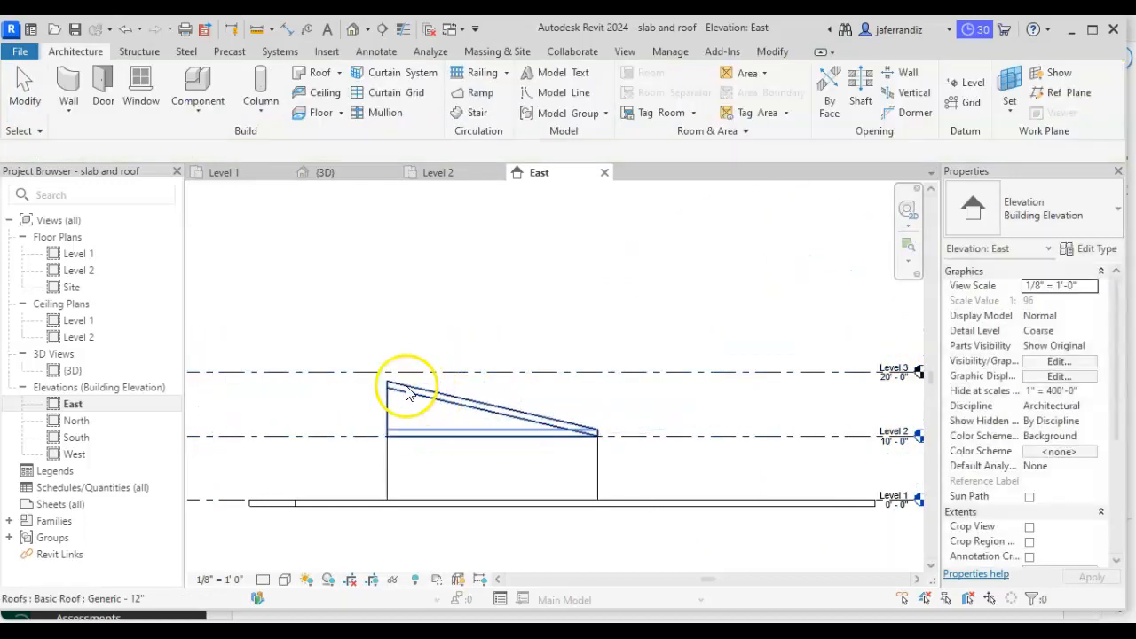
# - Raise the sloped roof's peak with its shape handle to meet the Level 3 line
pyautogui.click(407, 394)
pyautogui.scroll(3, 399, 385)
pyautogui.moveTo(390, 383); pyautogui.dragTo(390, 351)
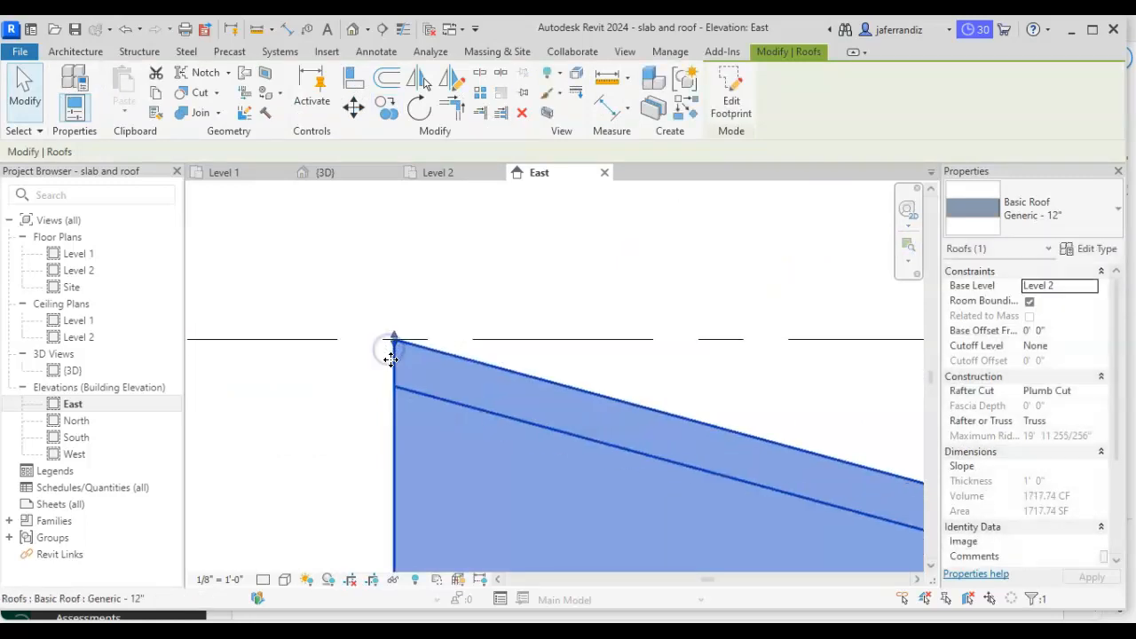
pyautogui.click(400, 325)
pyautogui.click(400, 374)
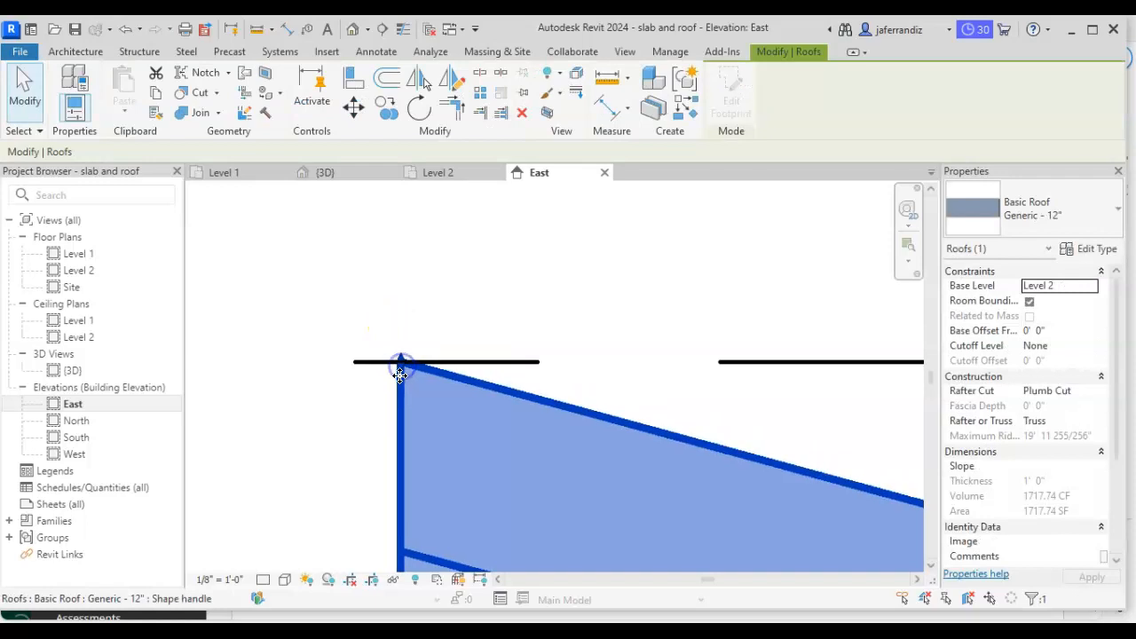
pyautogui.click(459, 343)
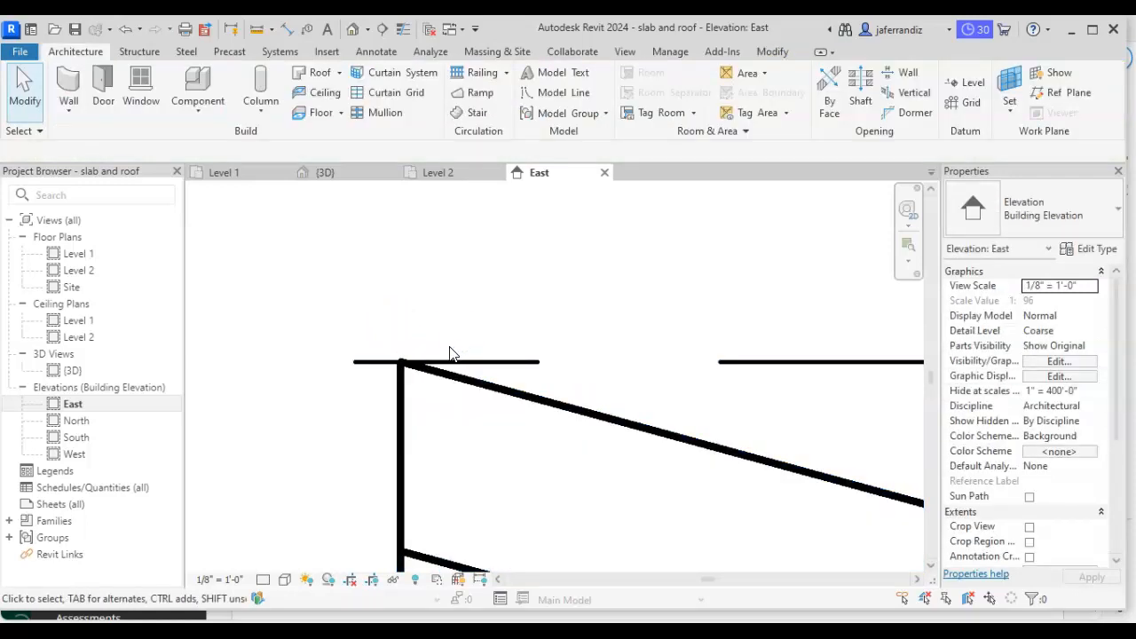
# - Edit the sloped roof's footprint in the 3D view and set the long back boundary line's slope to 3" / 12"
pyautogui.doubleClick(74, 370)
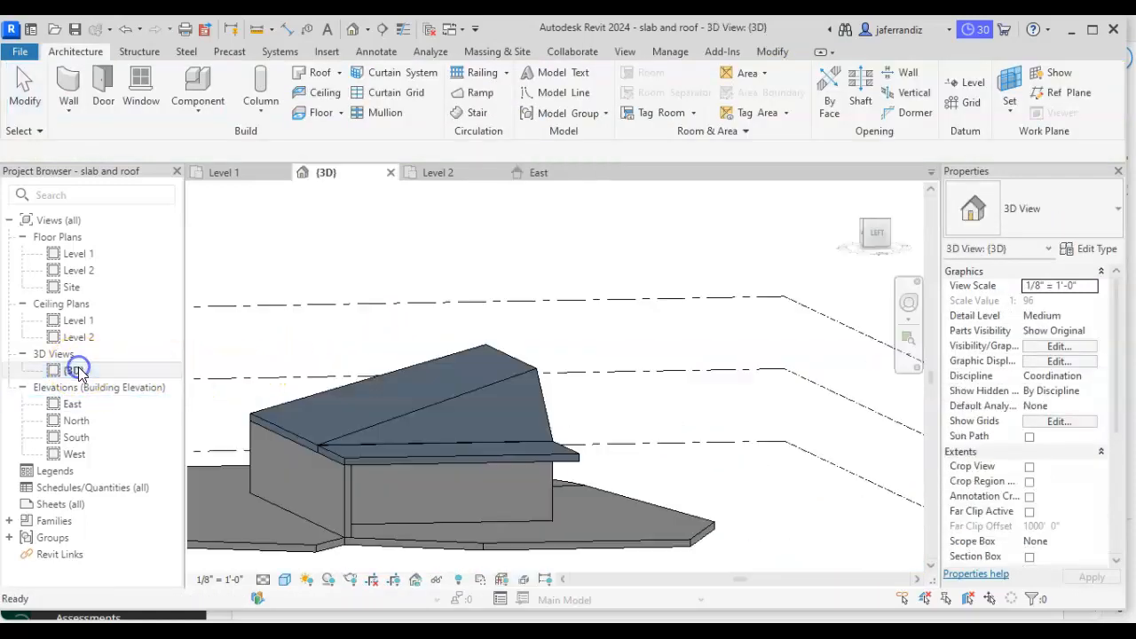
pyautogui.click(480, 390)
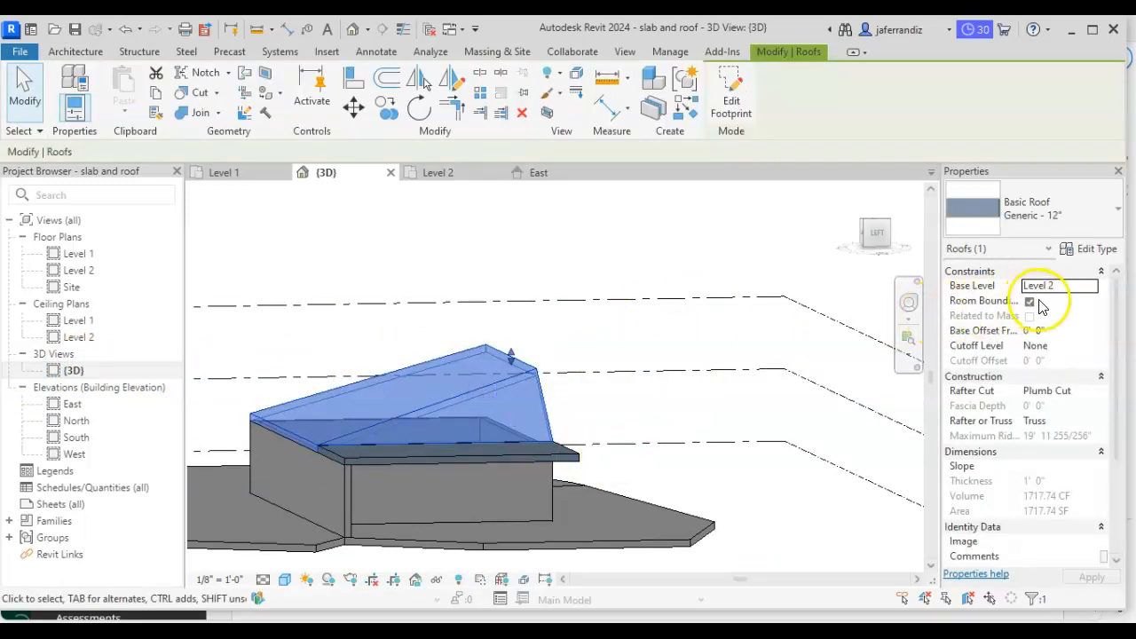
pyautogui.click(726, 82)
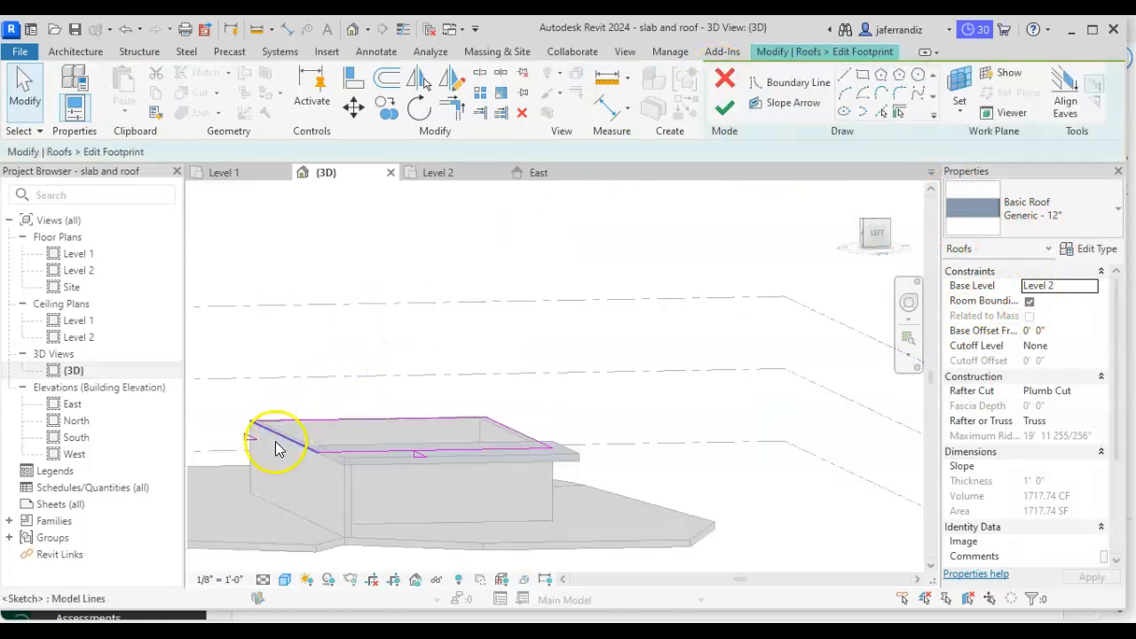
pyautogui.click(281, 445)
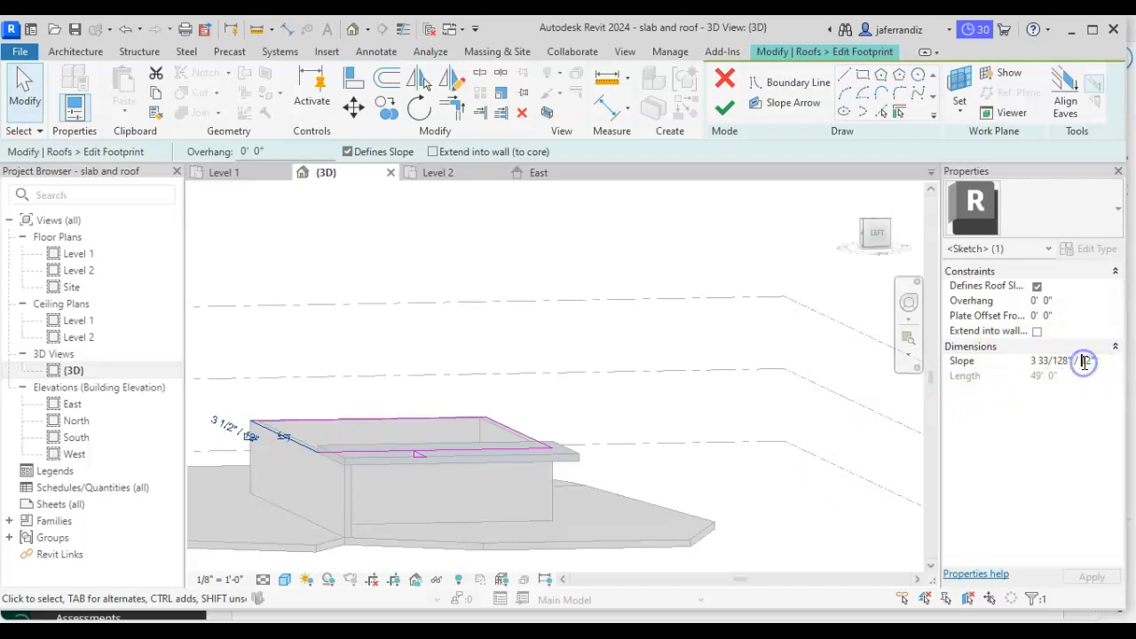
pyautogui.click(228, 429)
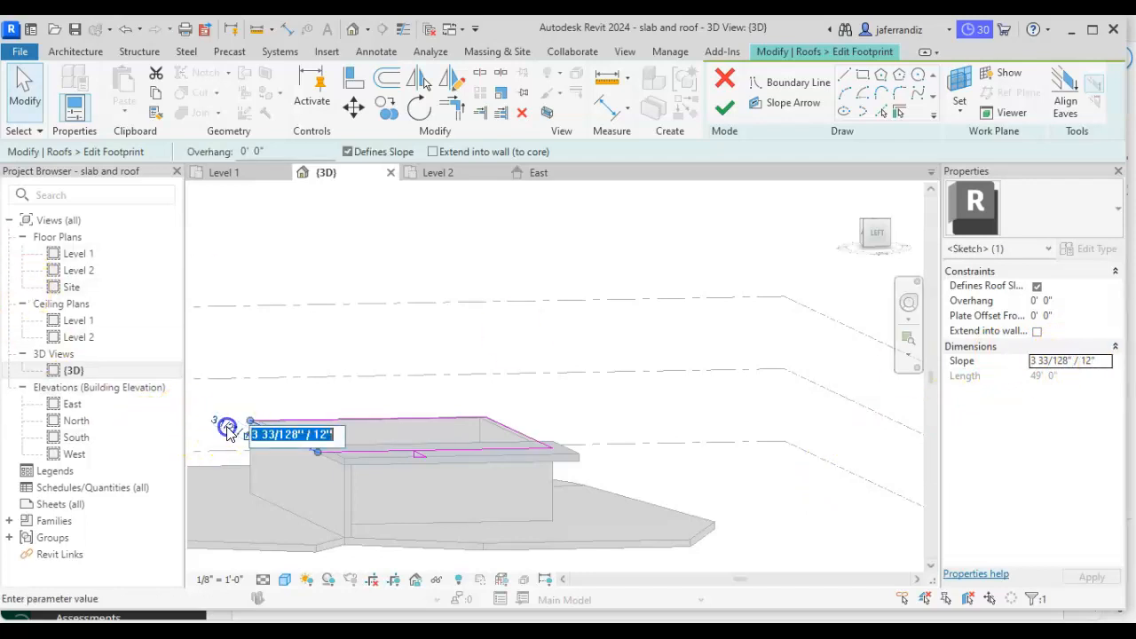
pyautogui.click(861, 419)
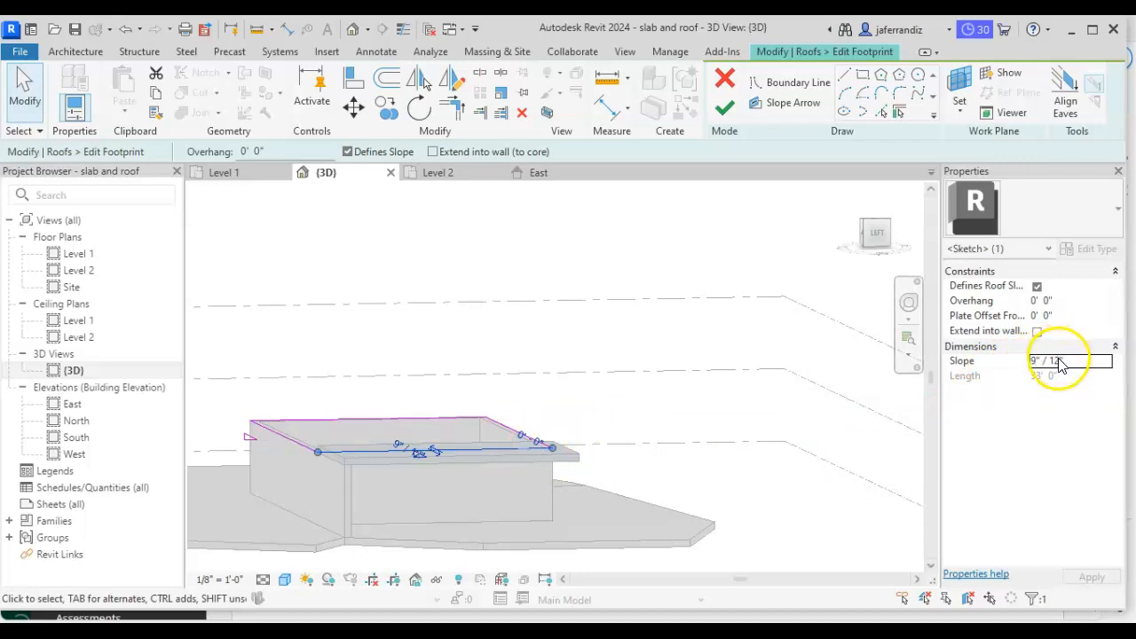
pyautogui.click(284, 437)
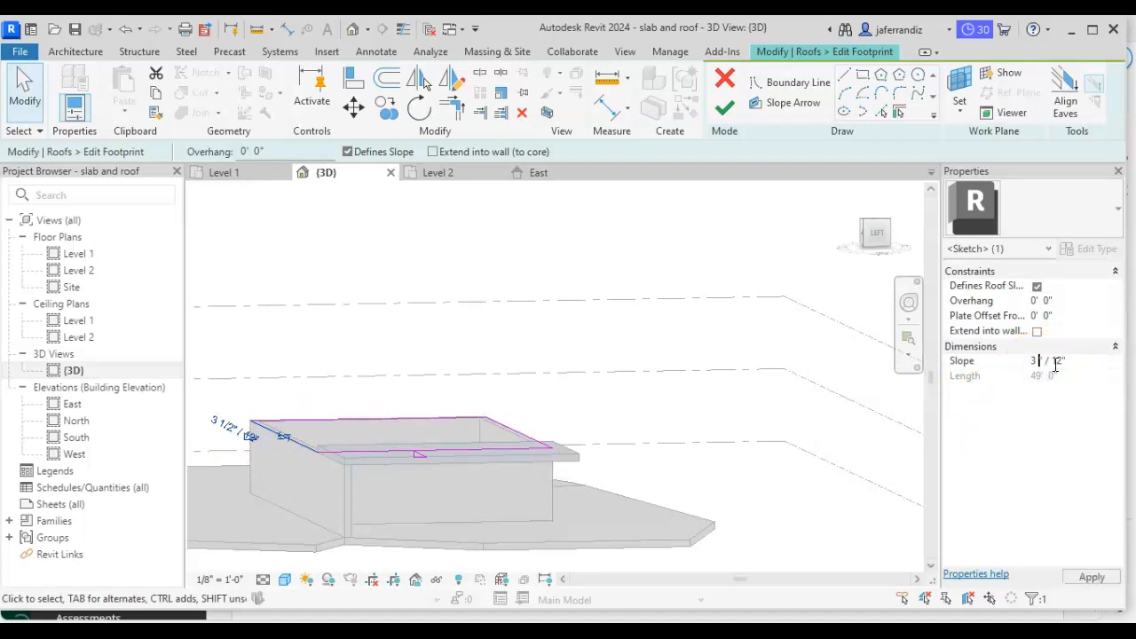
# - Set the slope of the short boundary line beside the flat roof to 3" / 12" and finish the footprint edit
pyautogui.click(464, 449)
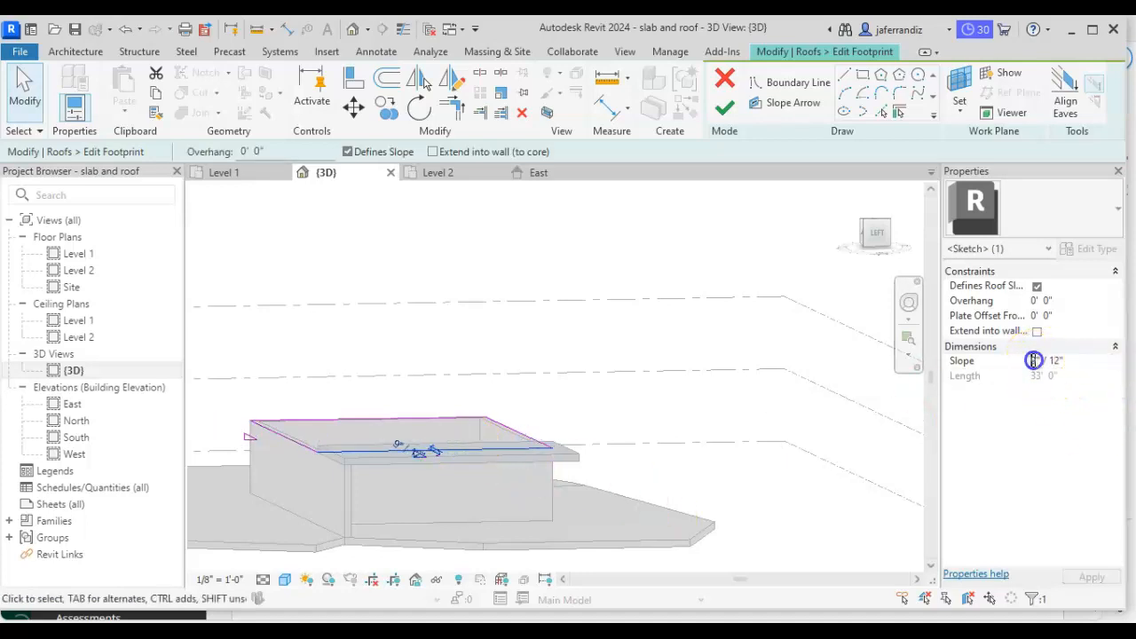
pyautogui.write('3')
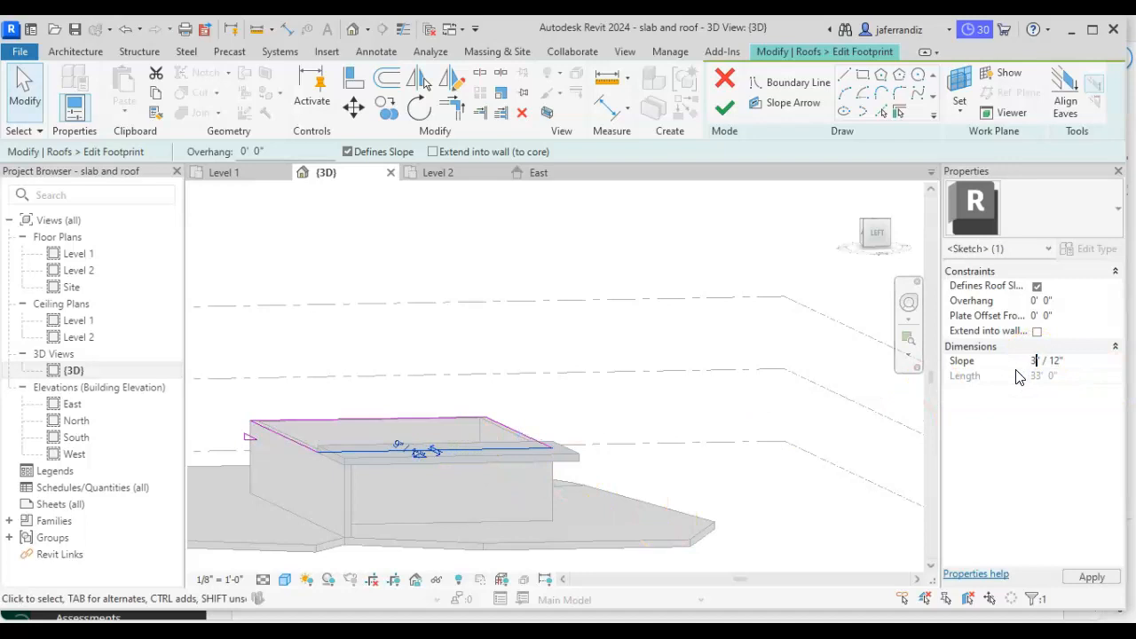
pyautogui.click(1093, 578)
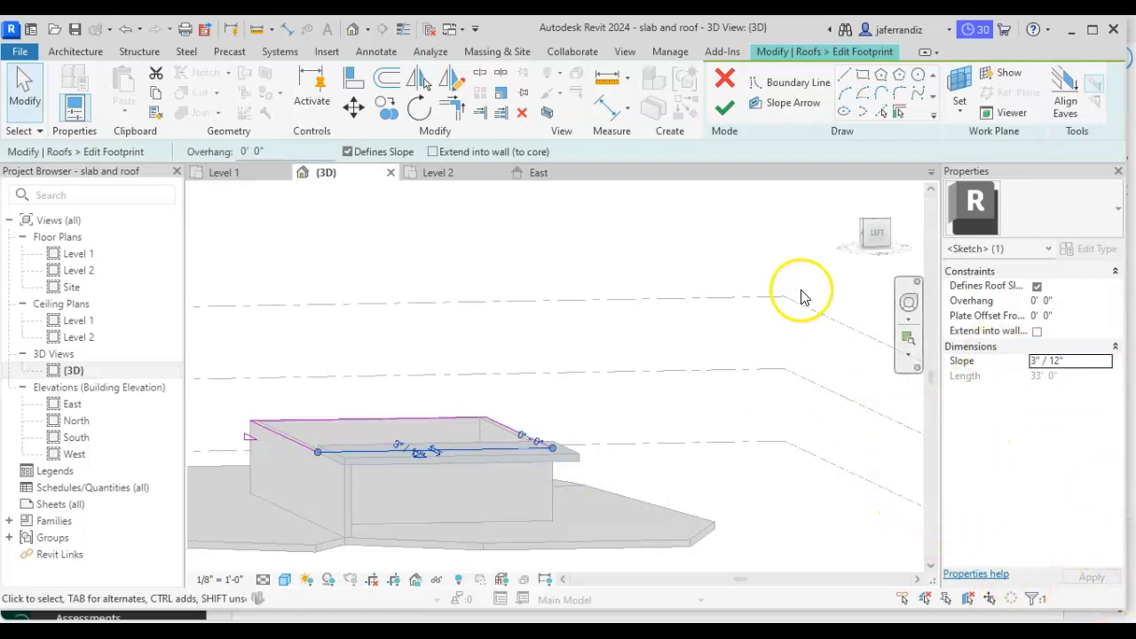
pyautogui.click(808, 325)
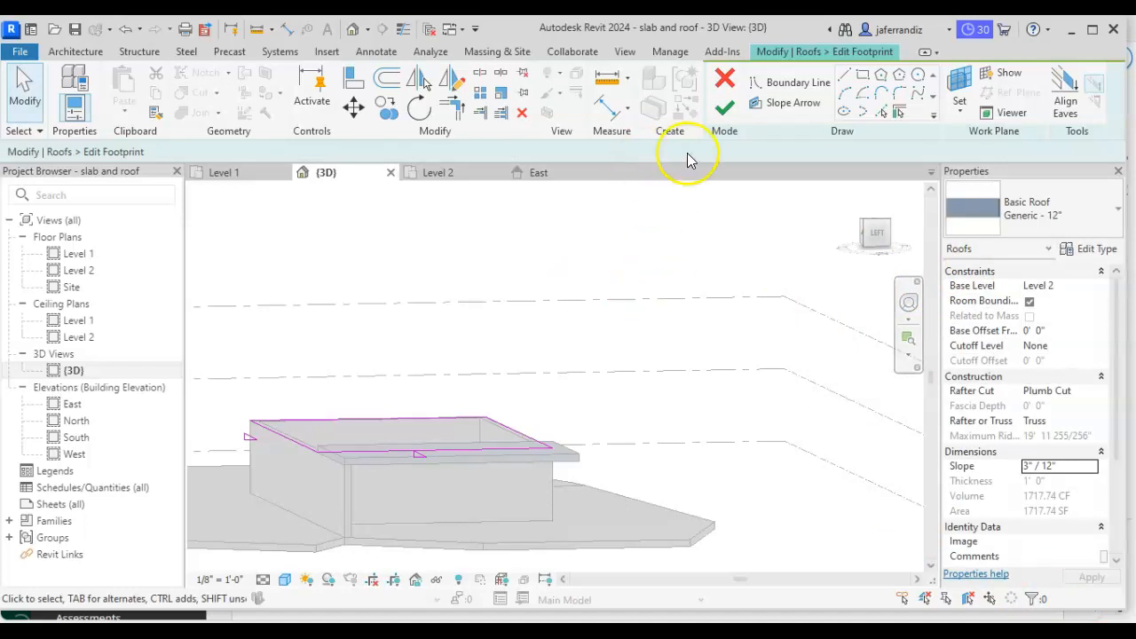
pyautogui.click(727, 114)
pyautogui.click(592, 326)
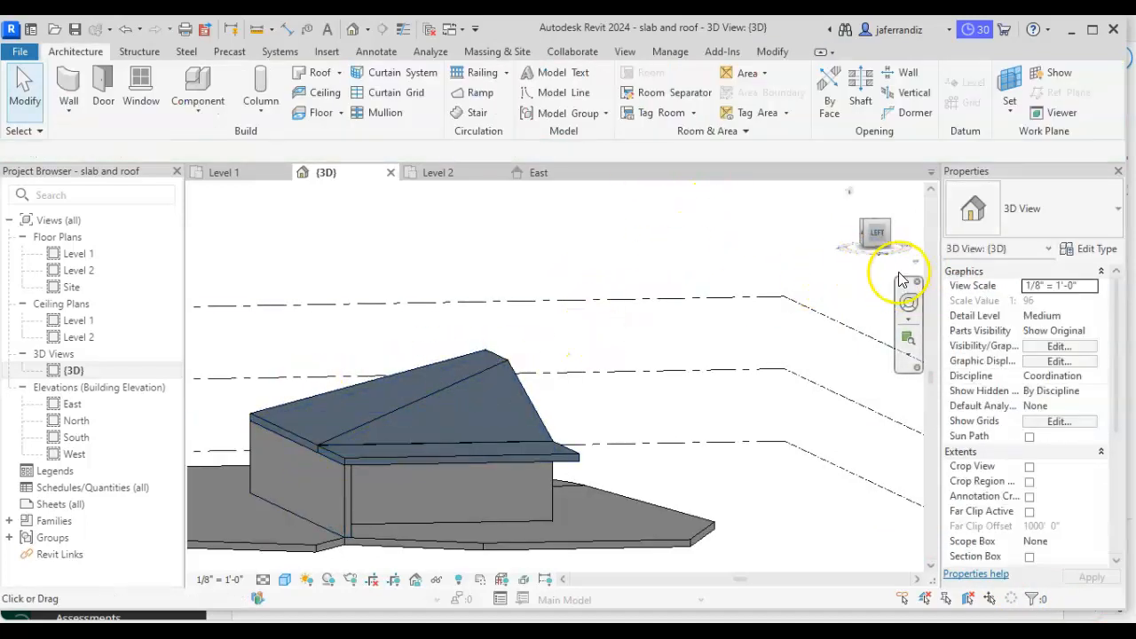
# - Examine the sloped roof in the 3D view from a corner and from the left, comparing its peak with the Level 3 line
pyautogui.click(865, 224)
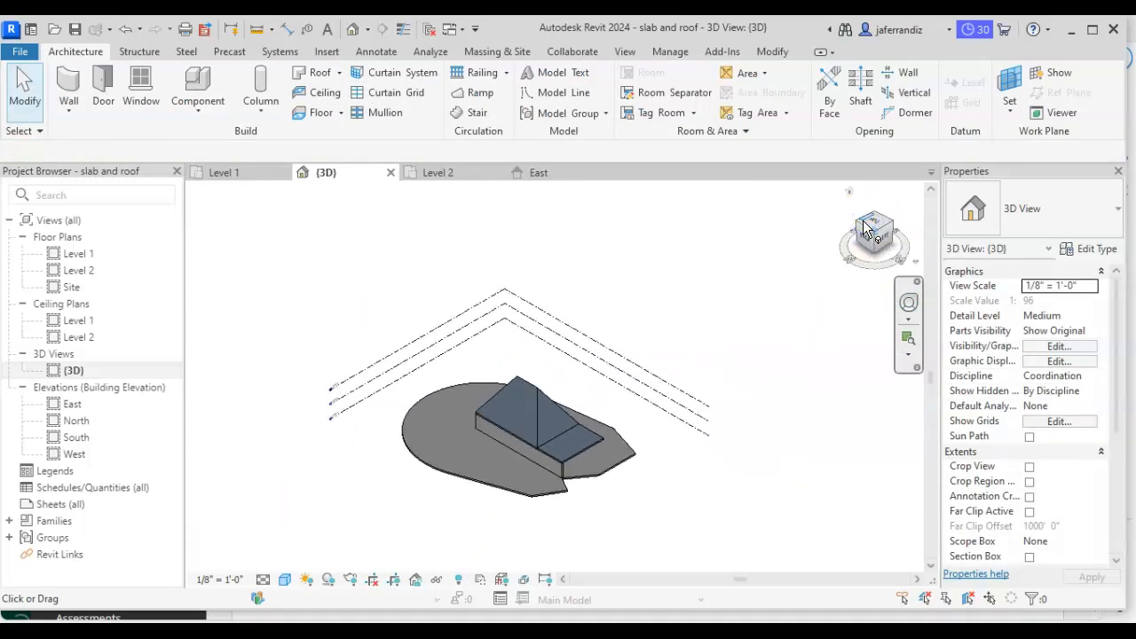
pyautogui.scroll(5, 599, 380)
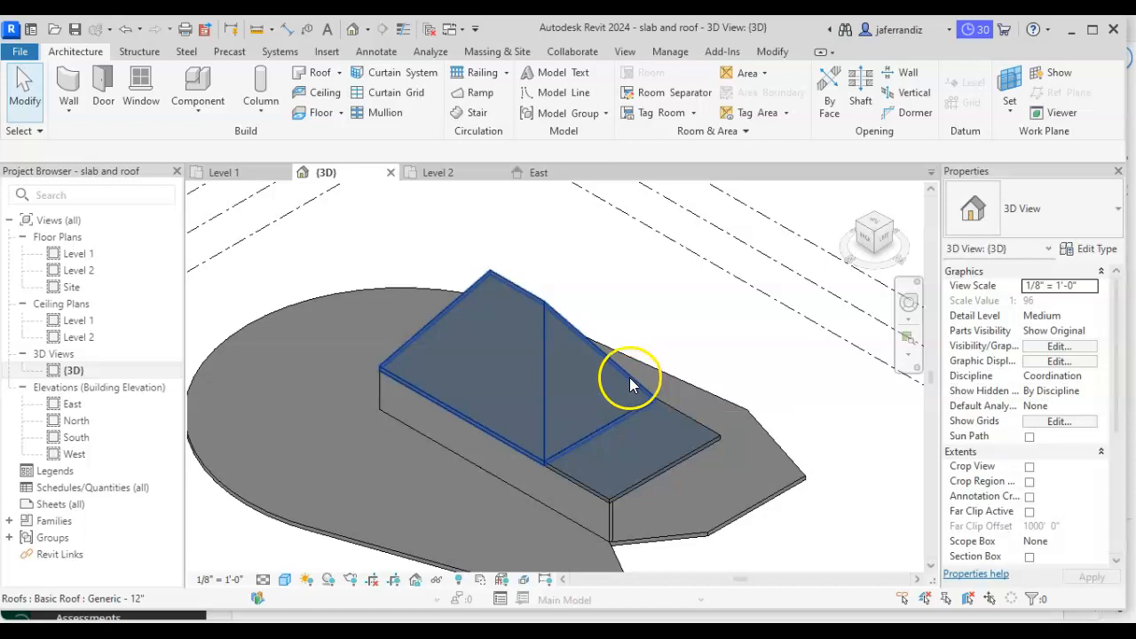
pyautogui.click(867, 238)
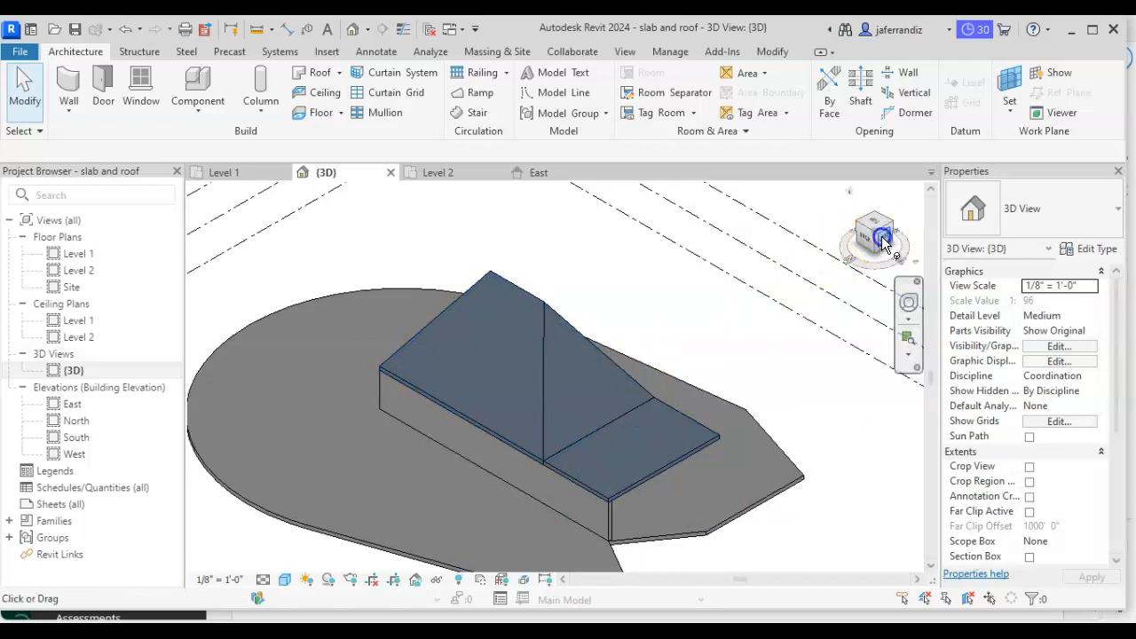
pyautogui.scroll(6, 569, 373)
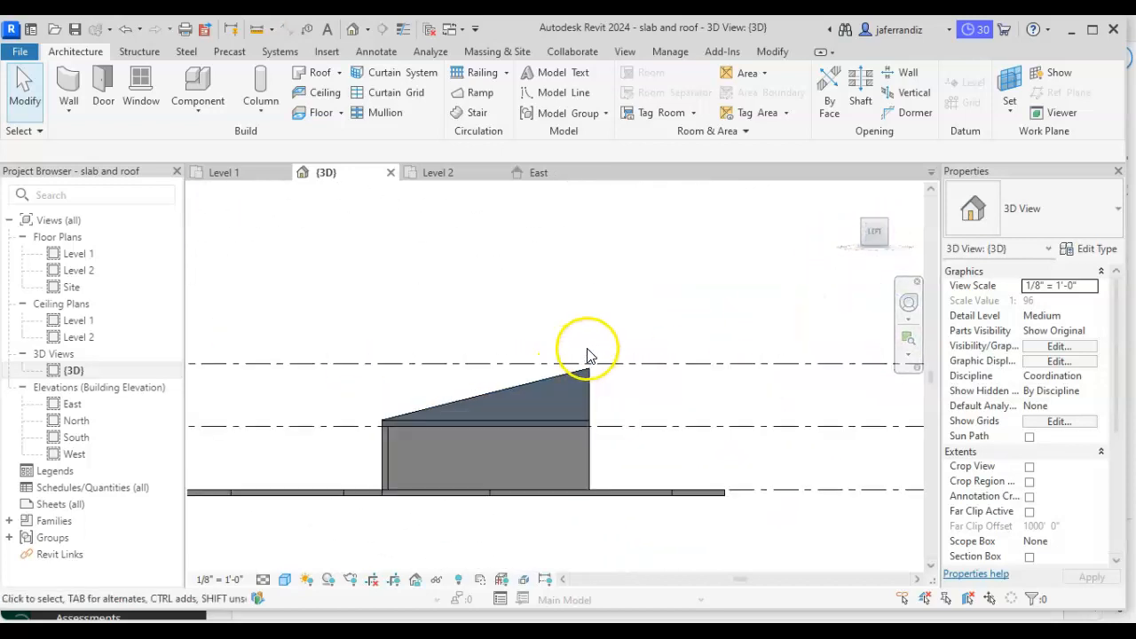
pyautogui.click(588, 400)
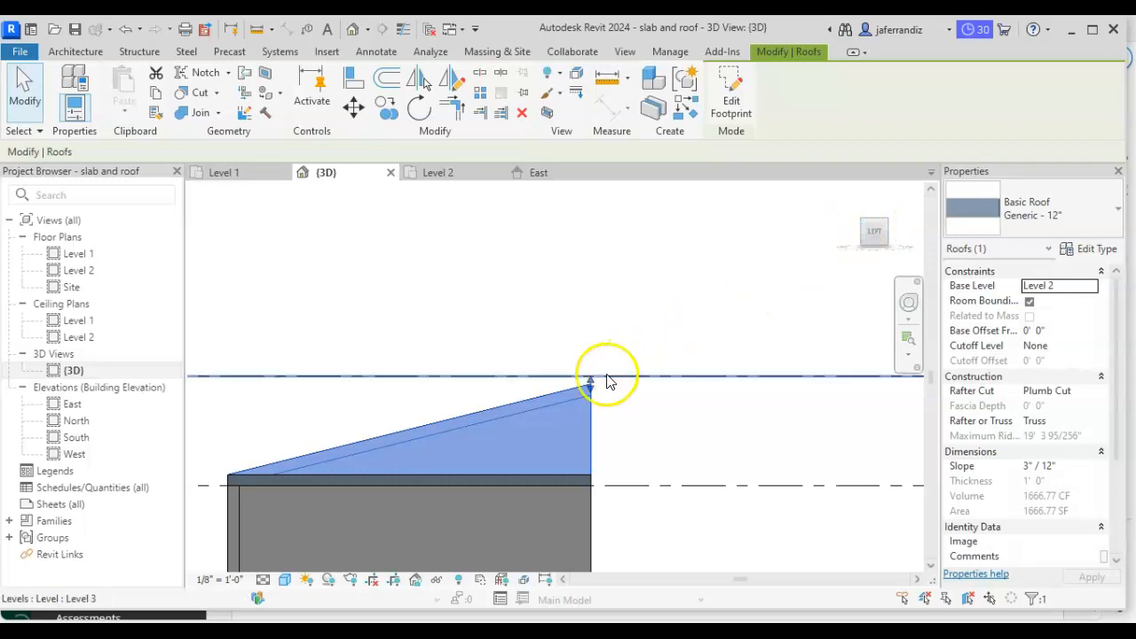
pyautogui.scroll(3, 608, 381)
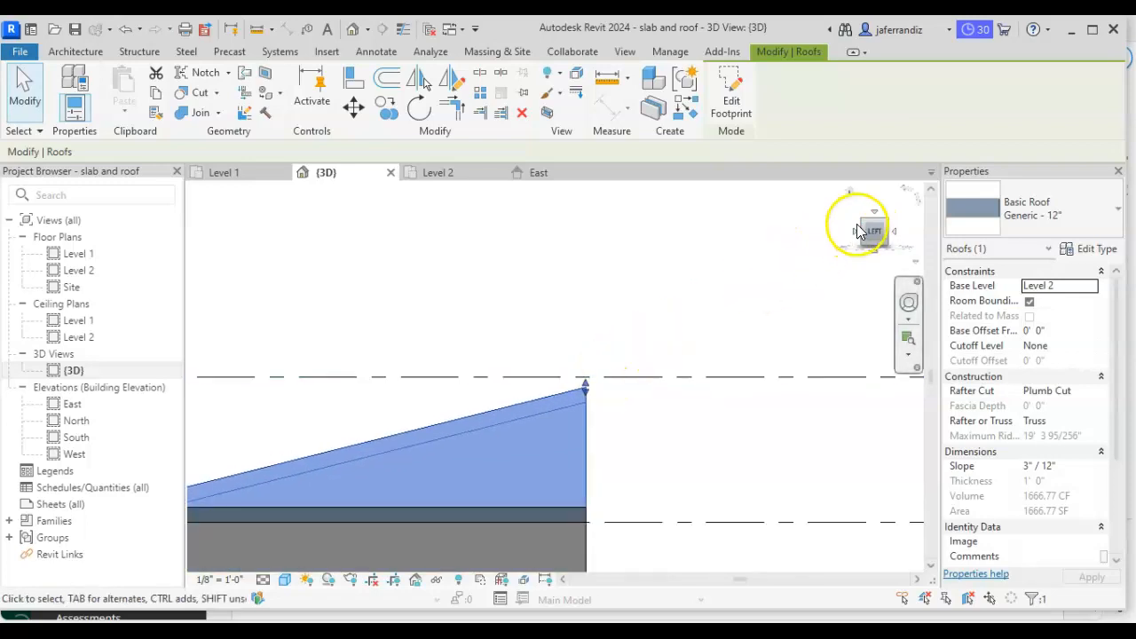
pyautogui.scroll(-3, 792, 335)
pyautogui.moveTo(759, 375); pyautogui.dragTo(675, 367, button='middle')
pyautogui.scroll(1, 676, 368)
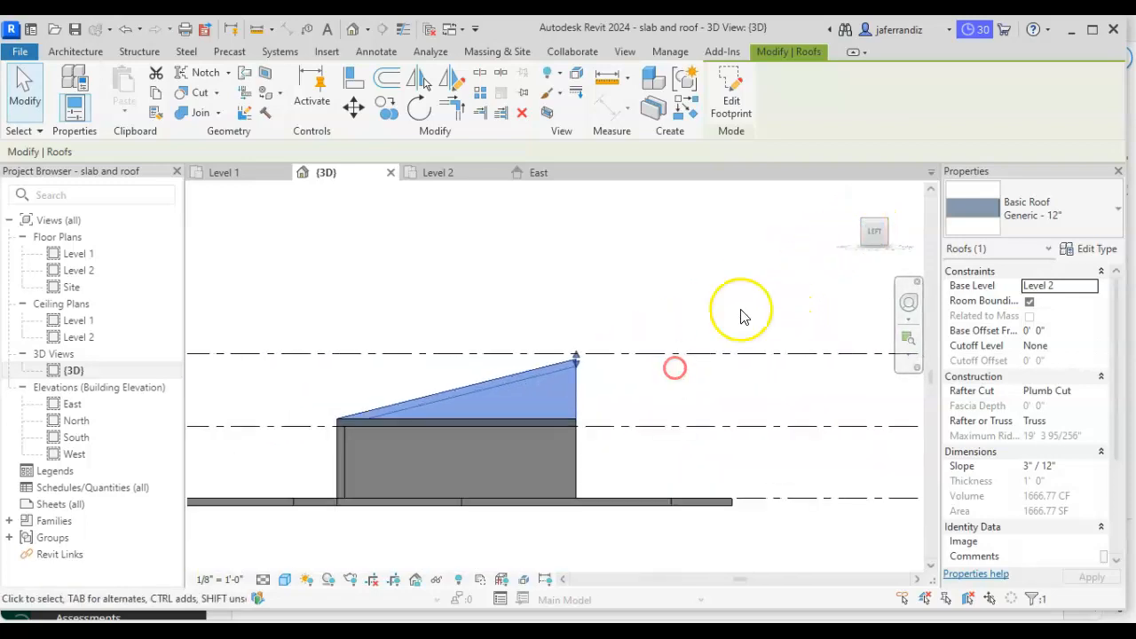
# - Edit the sloped roof's footprint and remove the slope definition from the long back boundary line
pyautogui.click(862, 219)
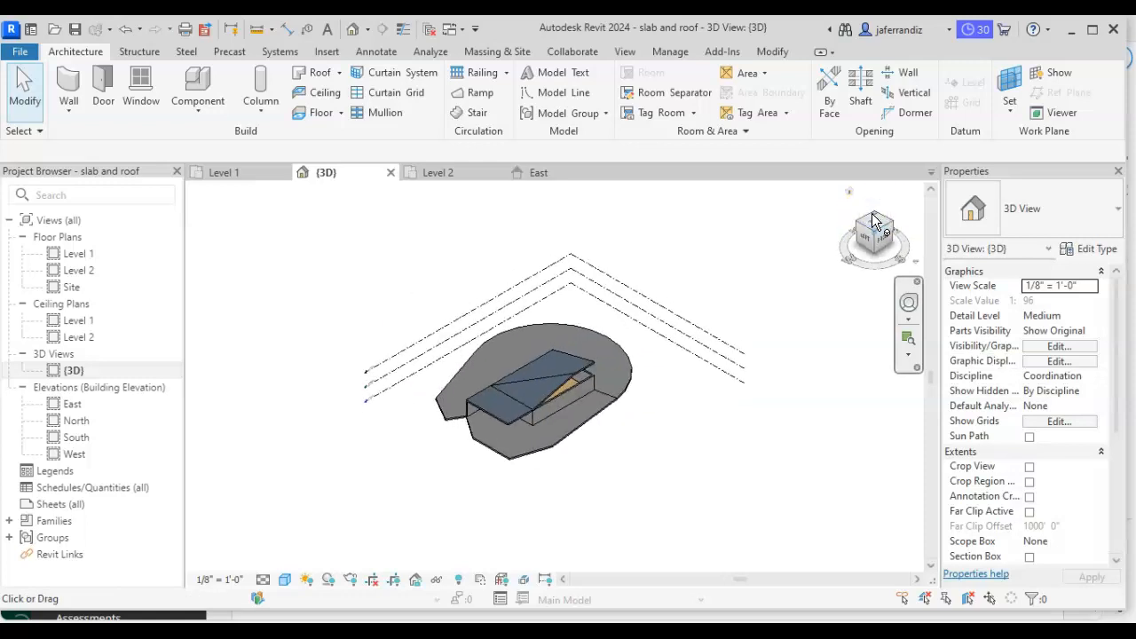
pyautogui.click(895, 230)
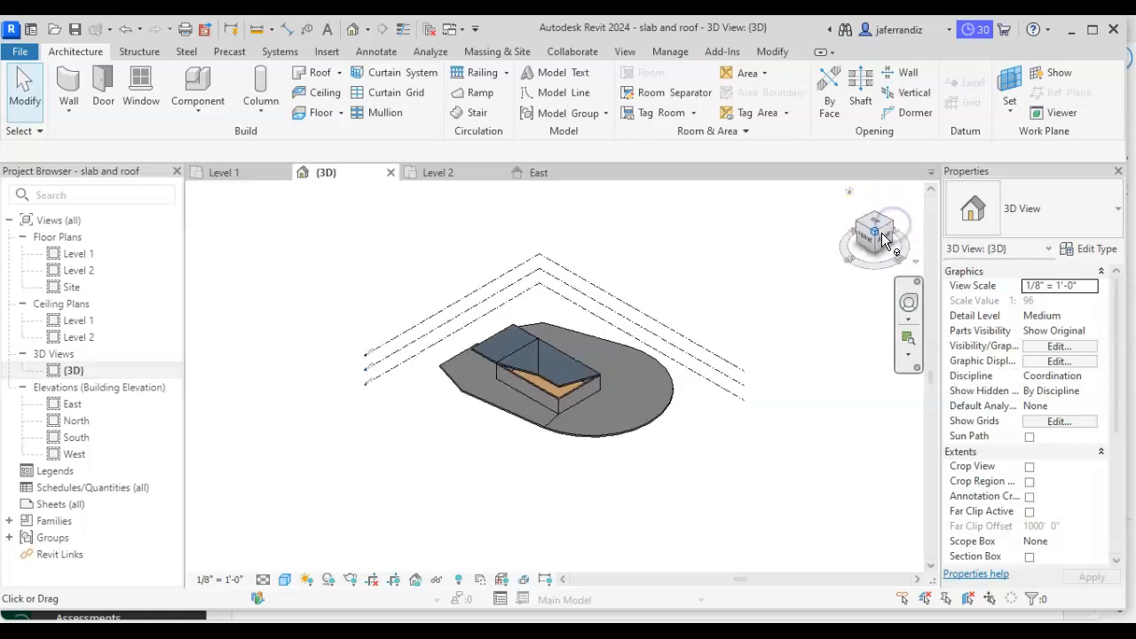
pyautogui.scroll(4, 592, 407)
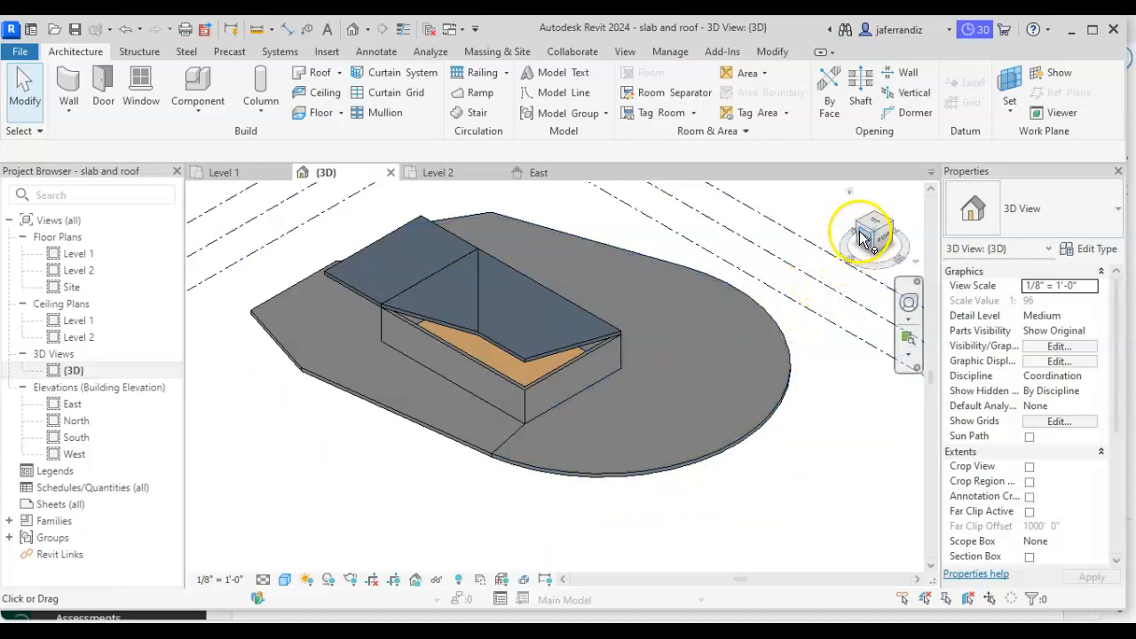
pyautogui.click(567, 347)
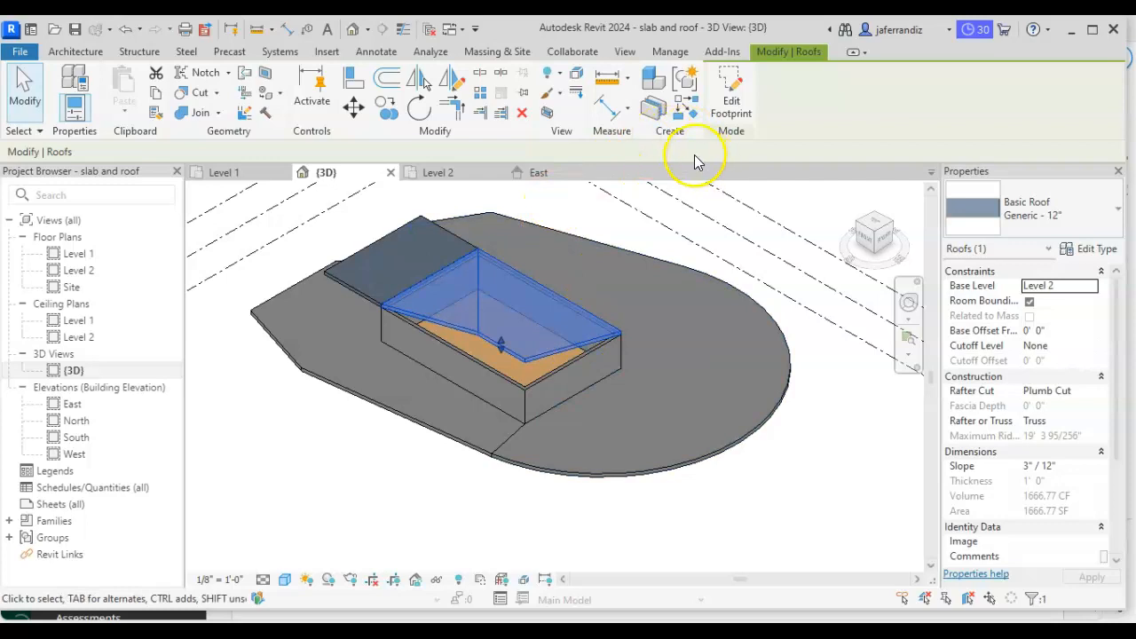
pyautogui.click(733, 106)
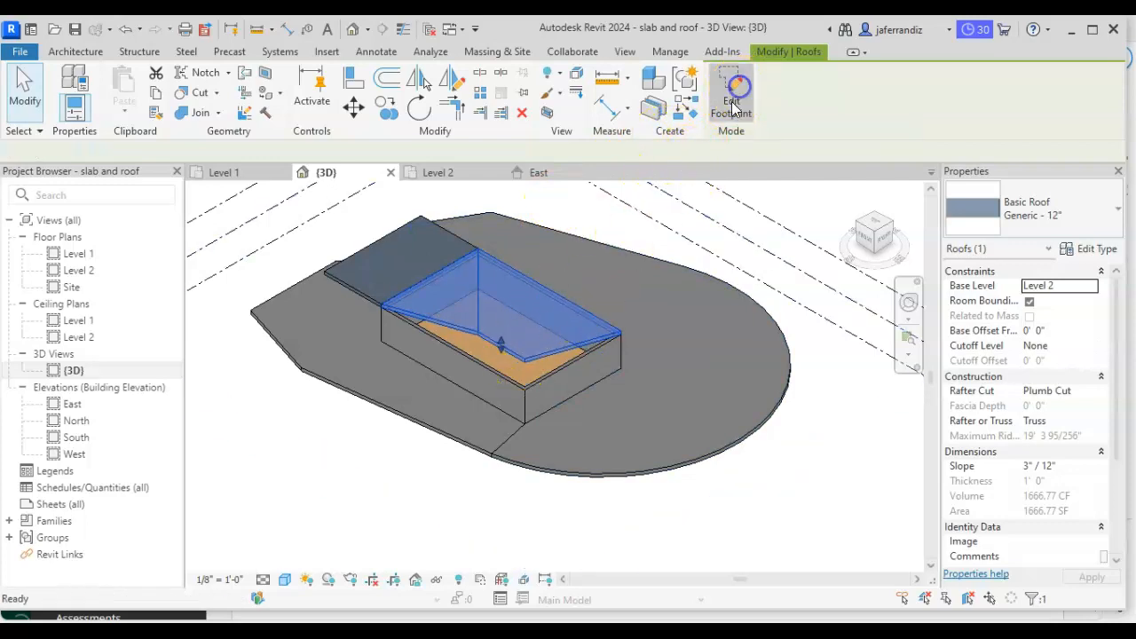
pyautogui.click(572, 309)
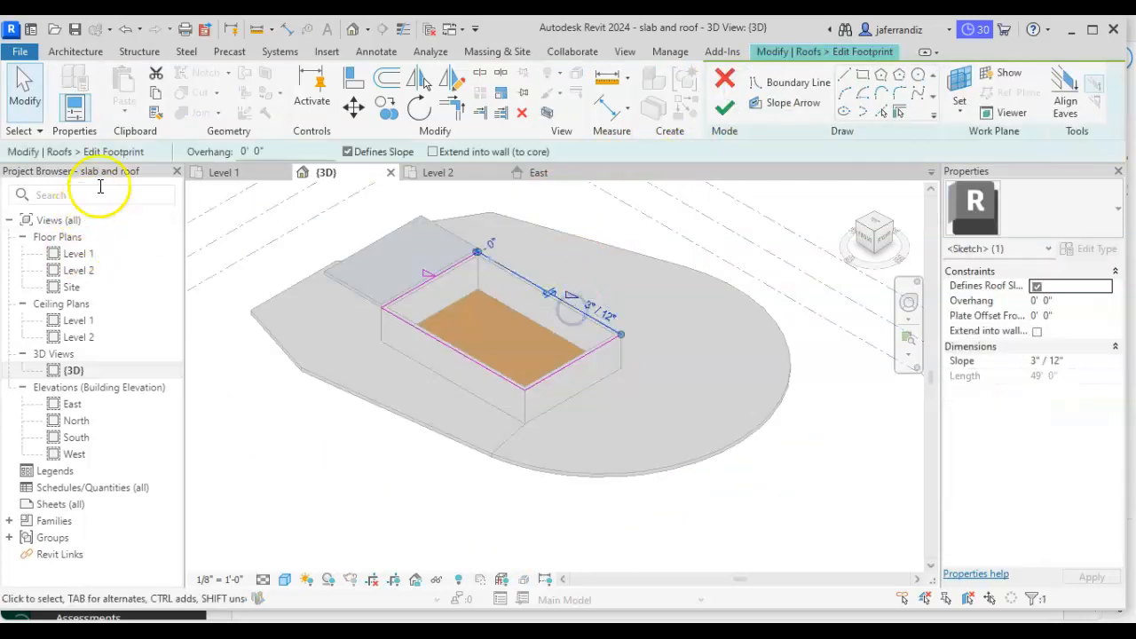
pyautogui.click(347, 152)
# - Make the opposite long boundary line define a slope of 3" / 12" and finish the footprint edit
pyautogui.click(459, 356)
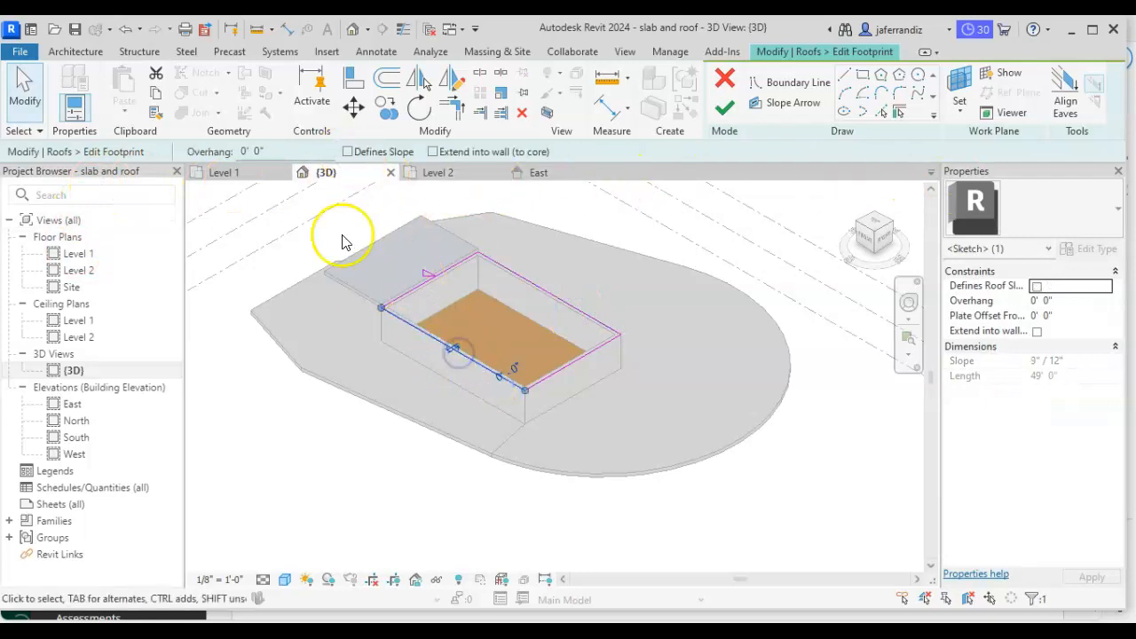
pyautogui.click(346, 153)
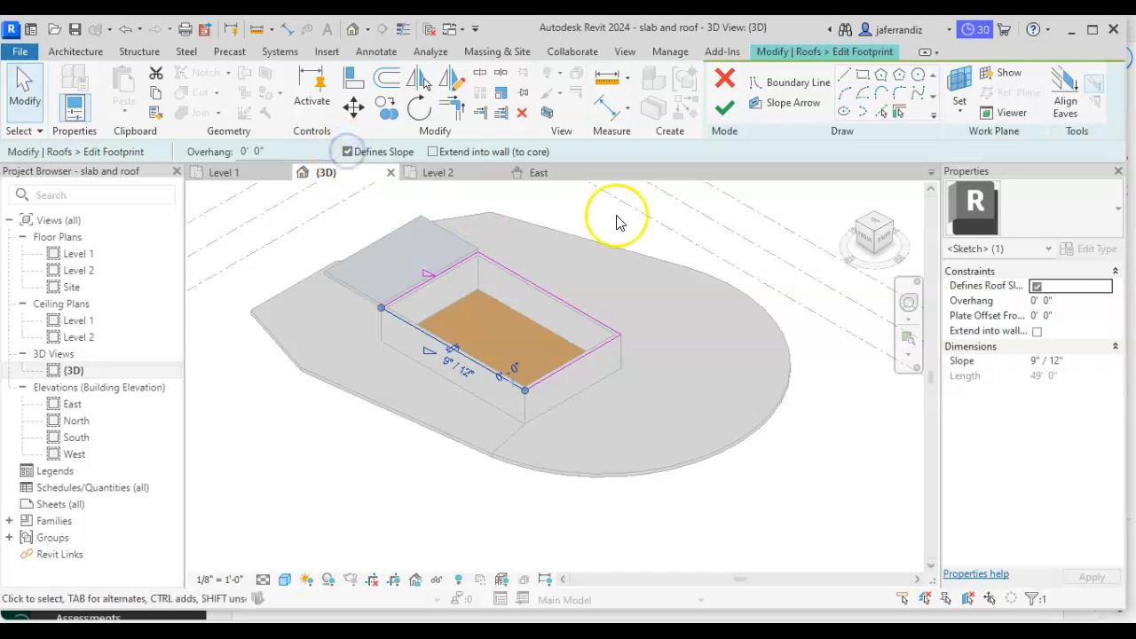
pyautogui.click(1038, 363)
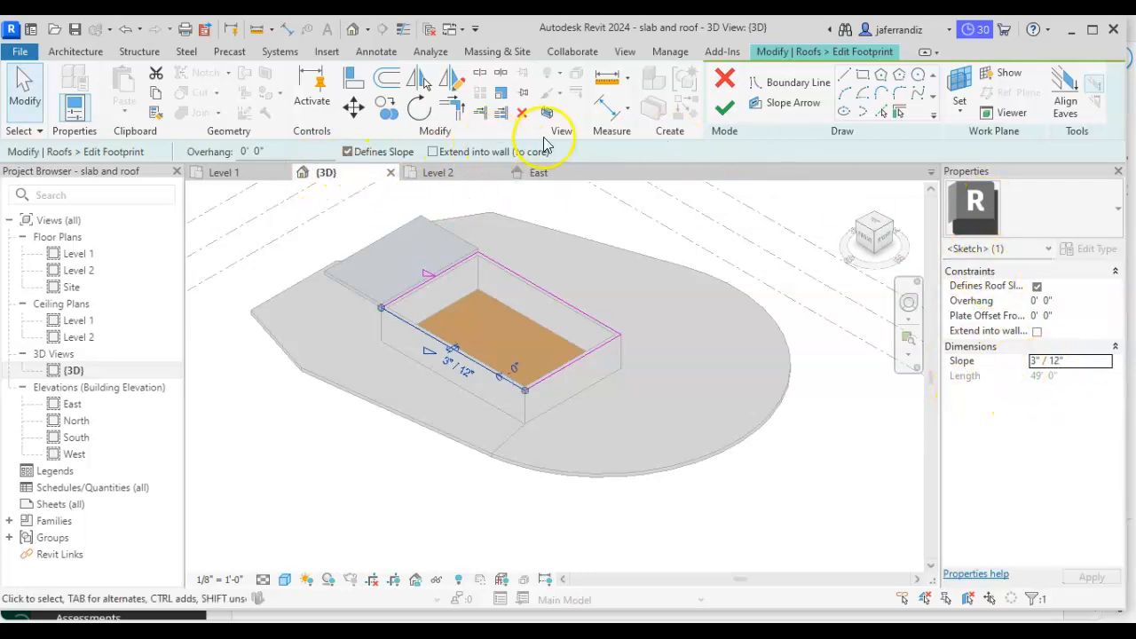
pyautogui.click(723, 106)
pyautogui.click(666, 301)
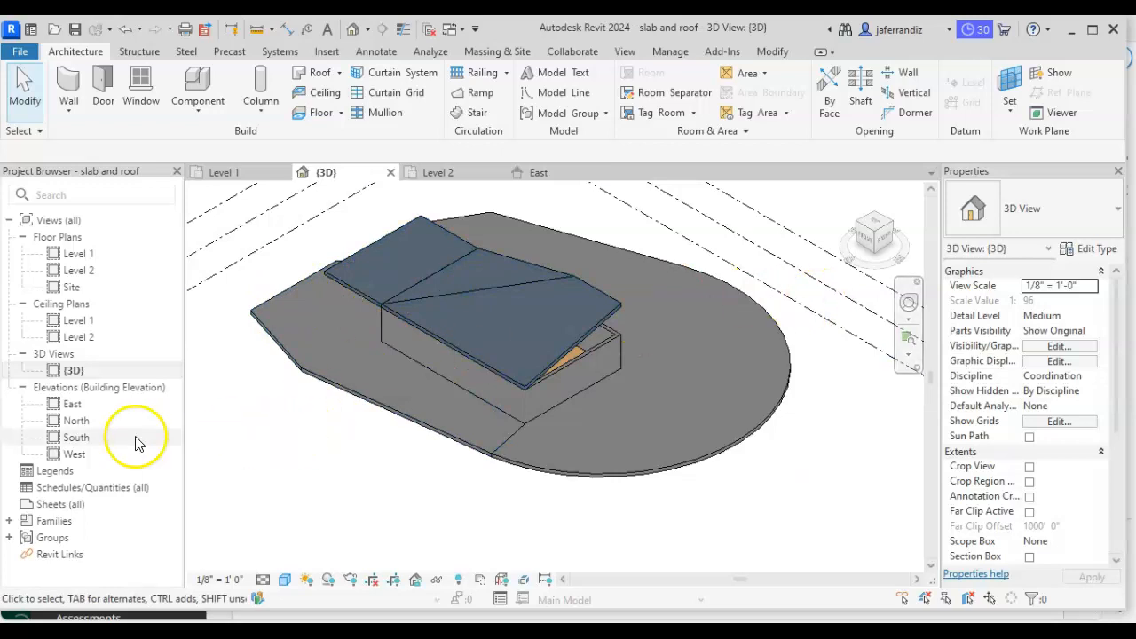
# - Review the roof's profile in the North, East, South and West elevations
pyautogui.doubleClick(84, 421)
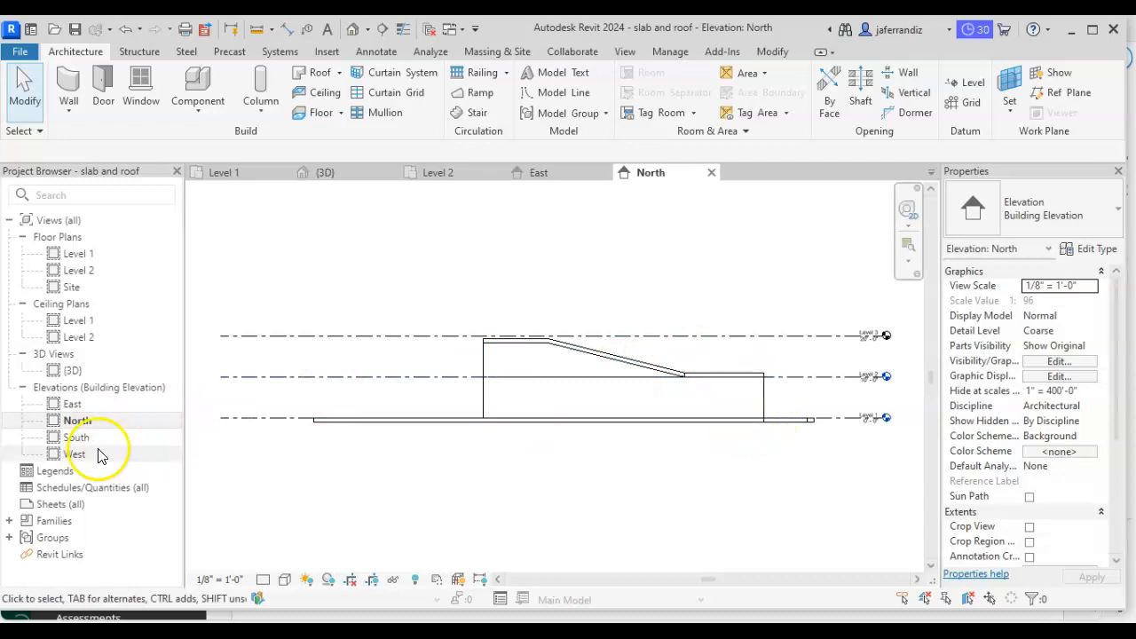
pyautogui.doubleClick(72, 403)
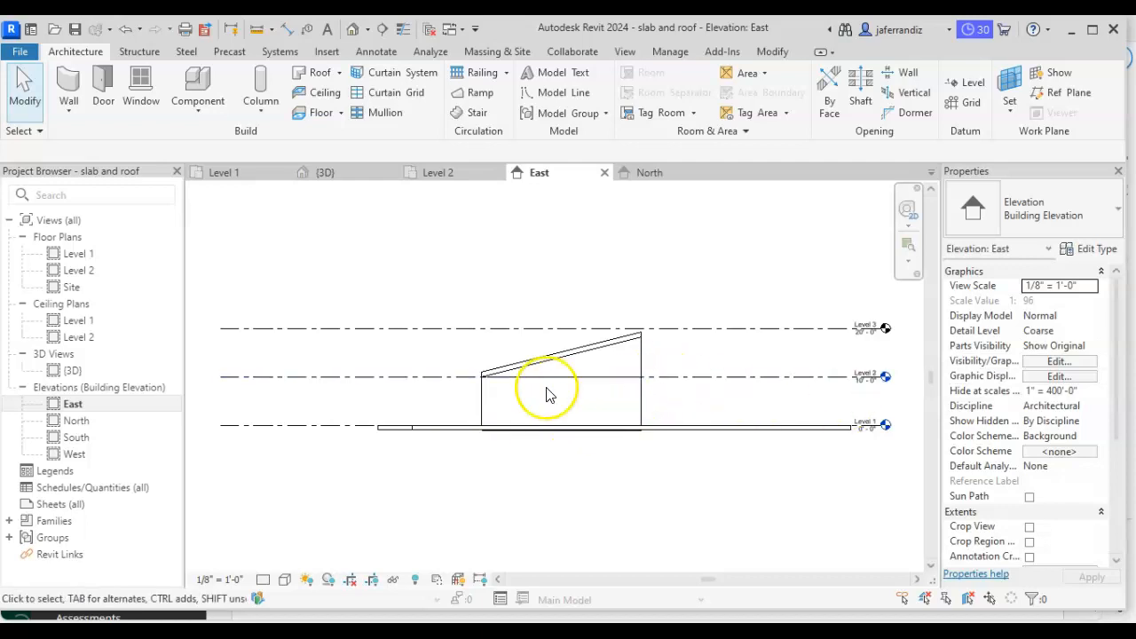
pyautogui.click(73, 438)
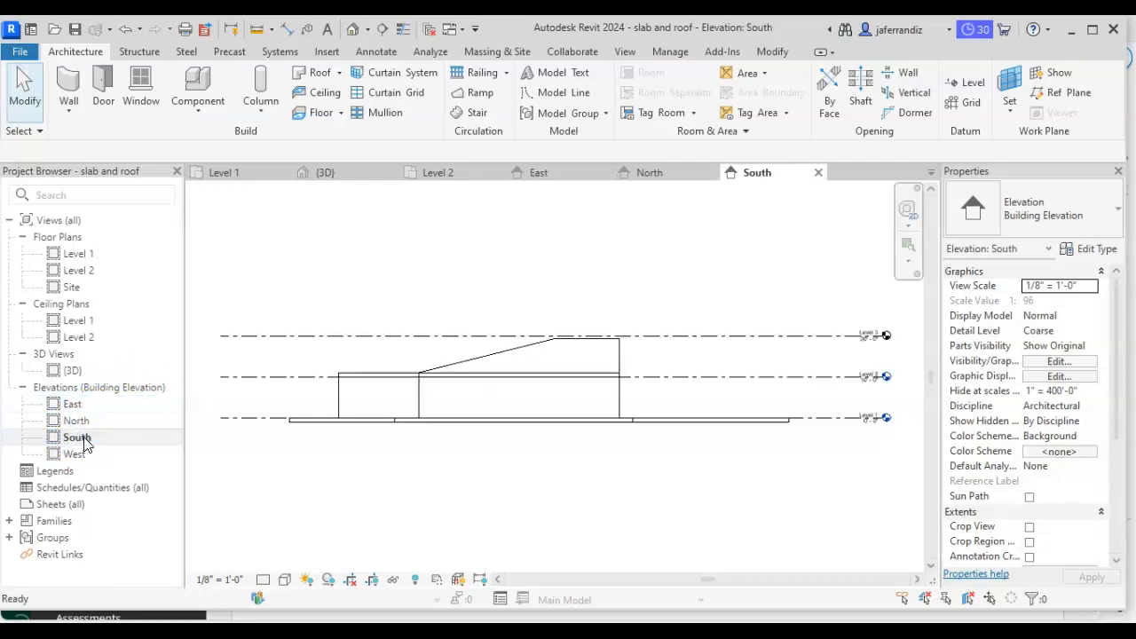
pyautogui.click(381, 373)
pyautogui.click(417, 349)
pyautogui.doubleClick(75, 455)
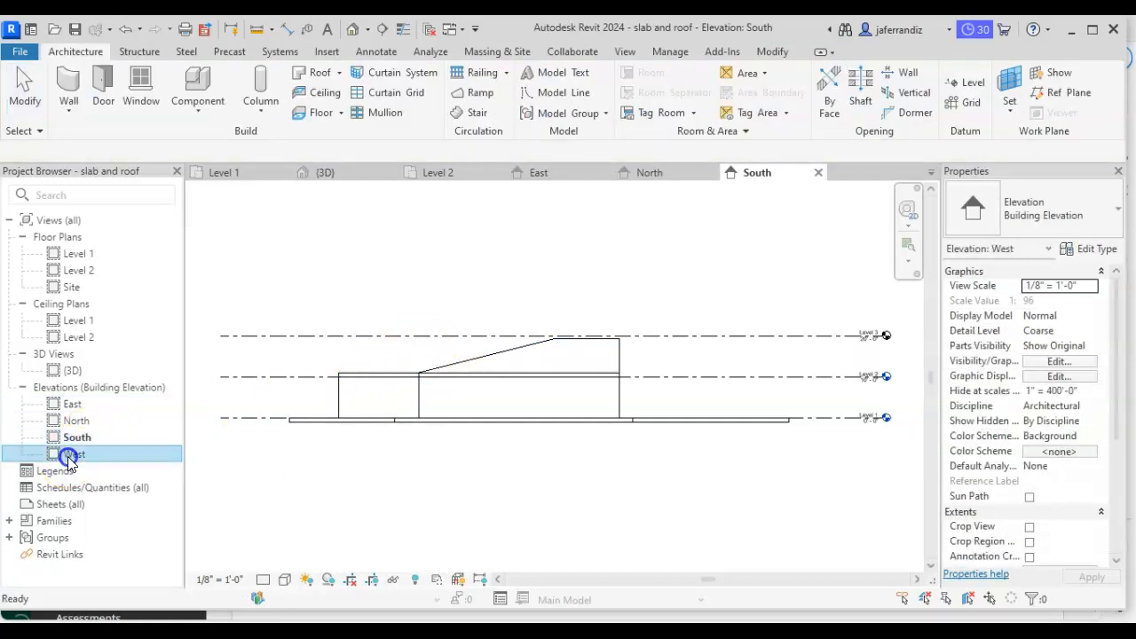
pyautogui.scroll(2, 657, 402)
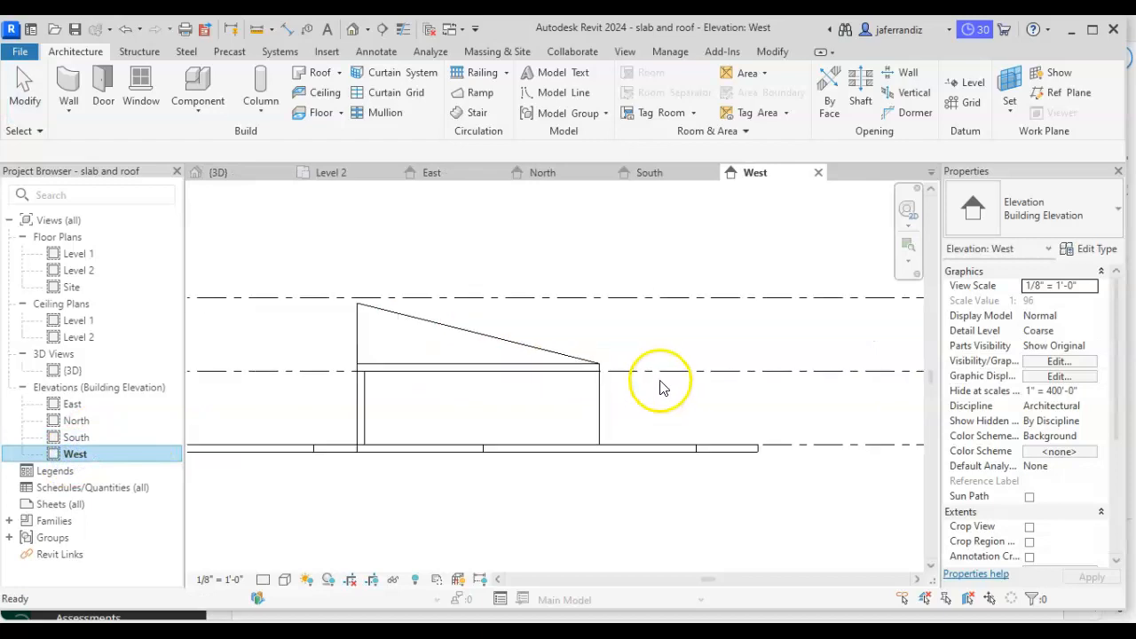
# - Start a roof by extrusion in the 3D view, picking the short end wall's outer face as work plane and Level 2 as reference level
pyautogui.doubleClick(73, 371)
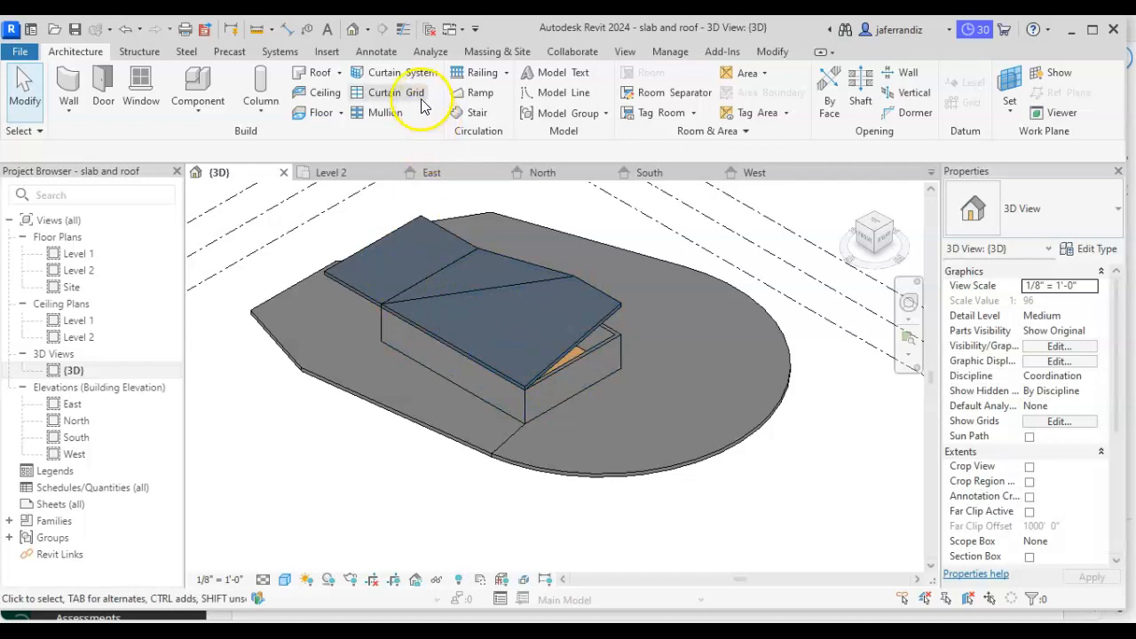
pyautogui.click(340, 76)
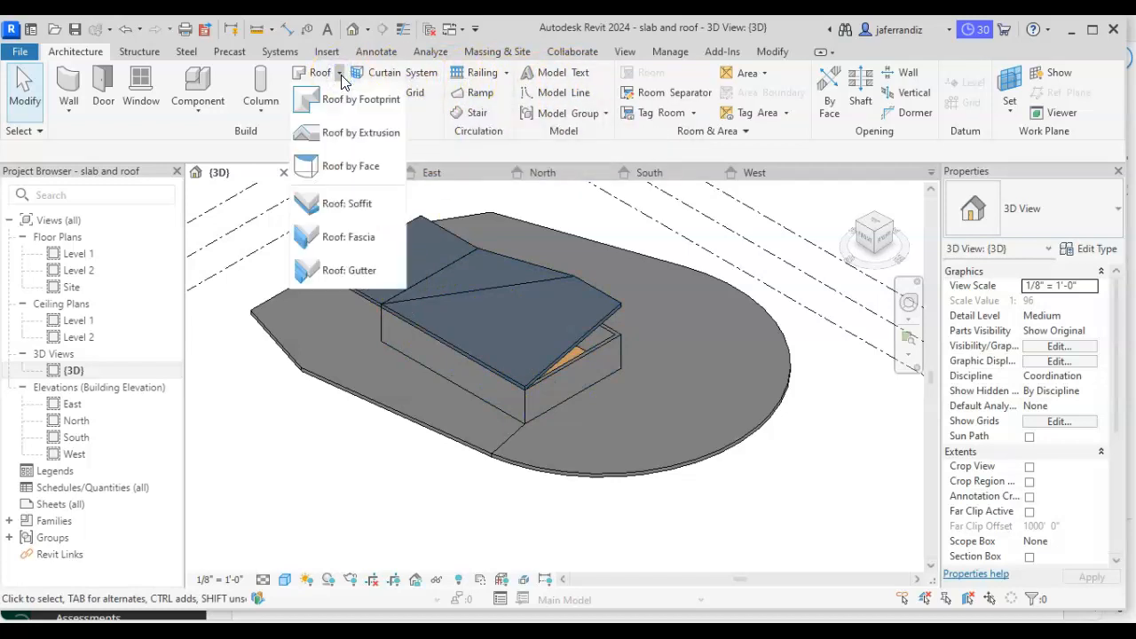
pyautogui.click(354, 142)
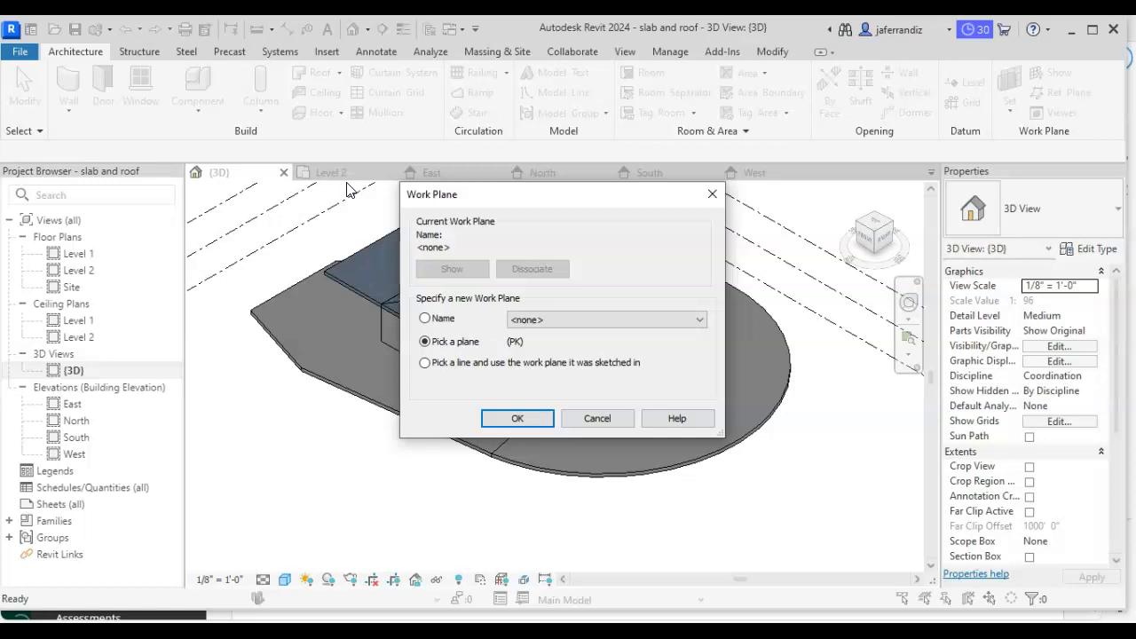
pyautogui.click(533, 415)
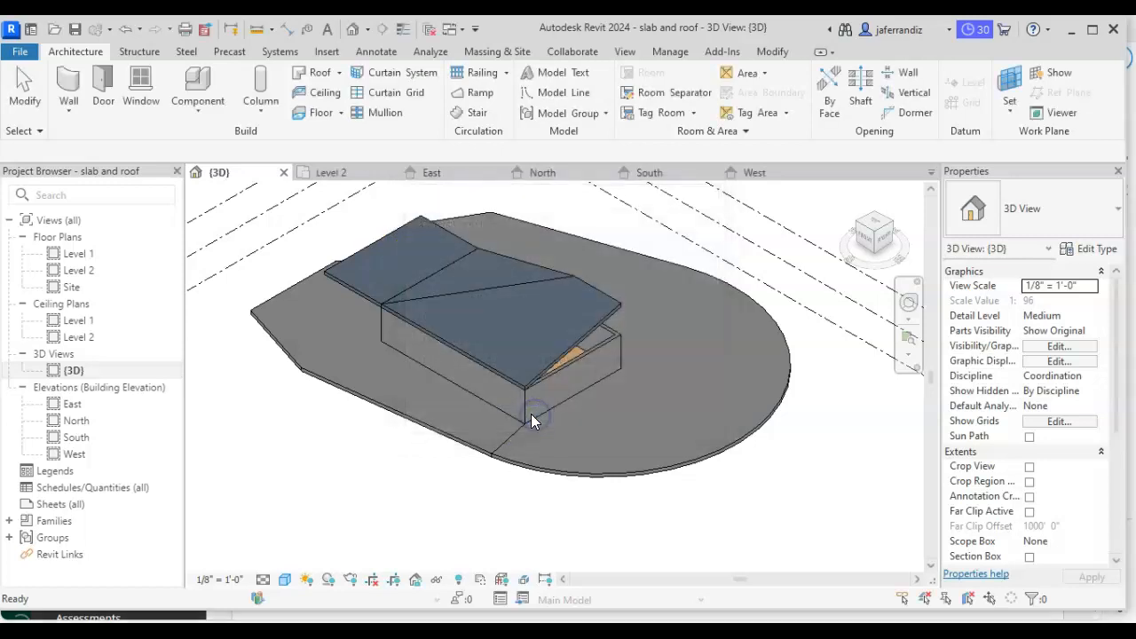
pyautogui.scroll(2, 535, 413)
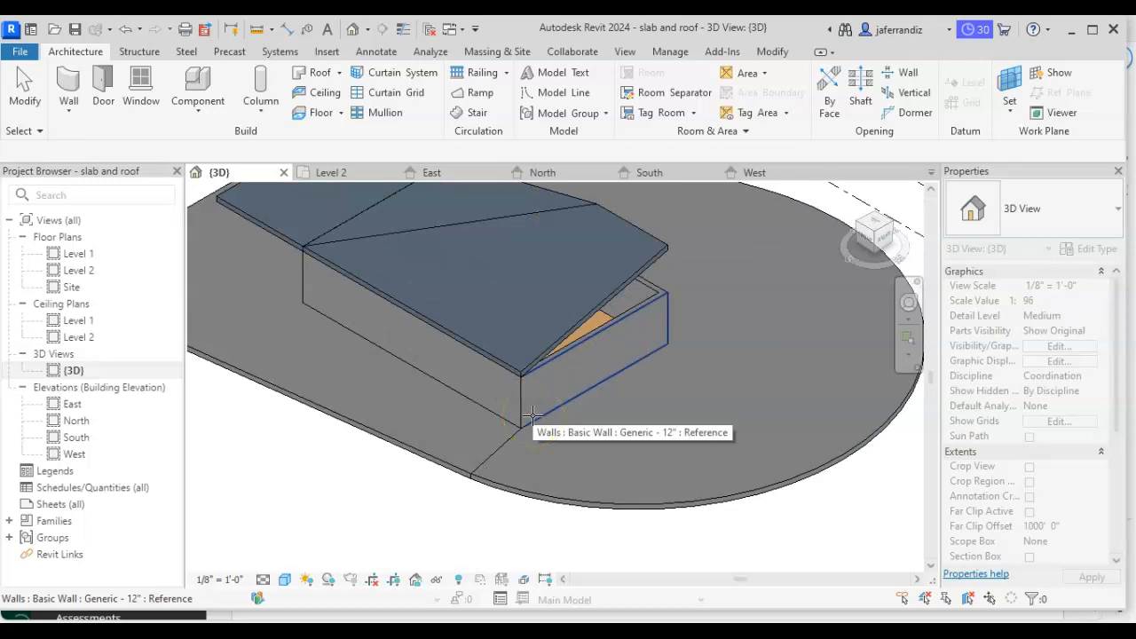
pyautogui.click(533, 416)
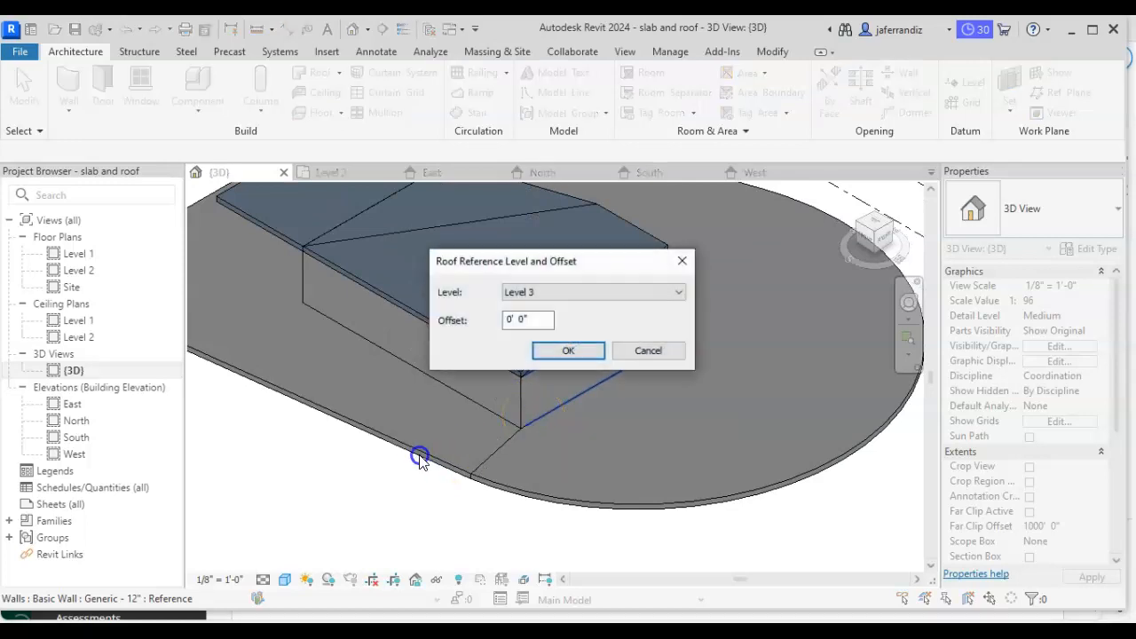
pyautogui.click(550, 292)
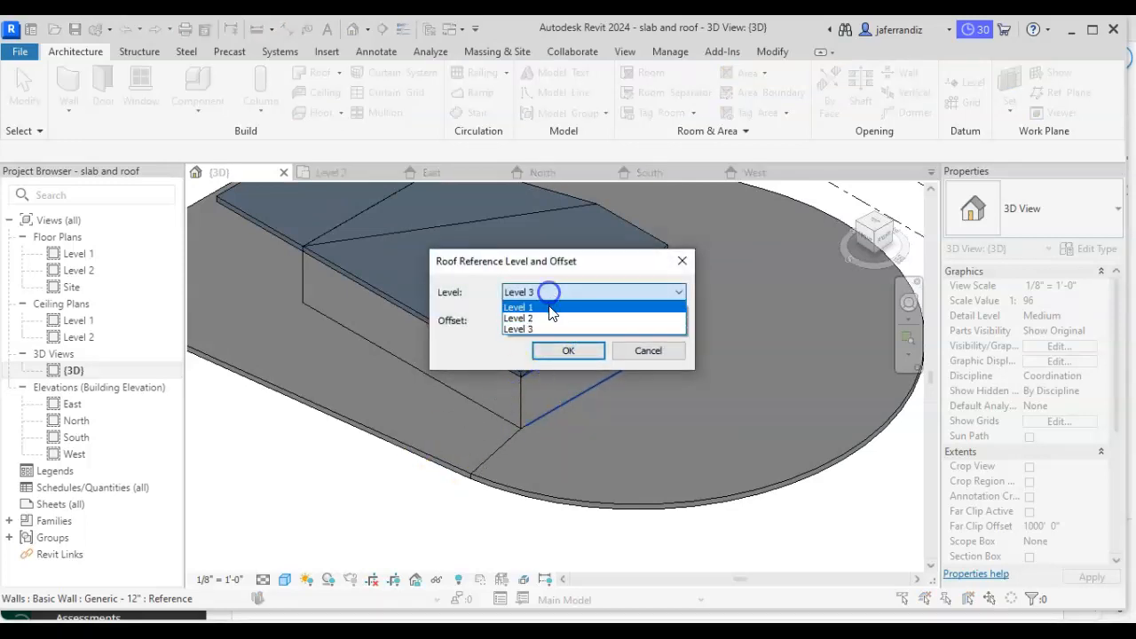
pyautogui.click(549, 317)
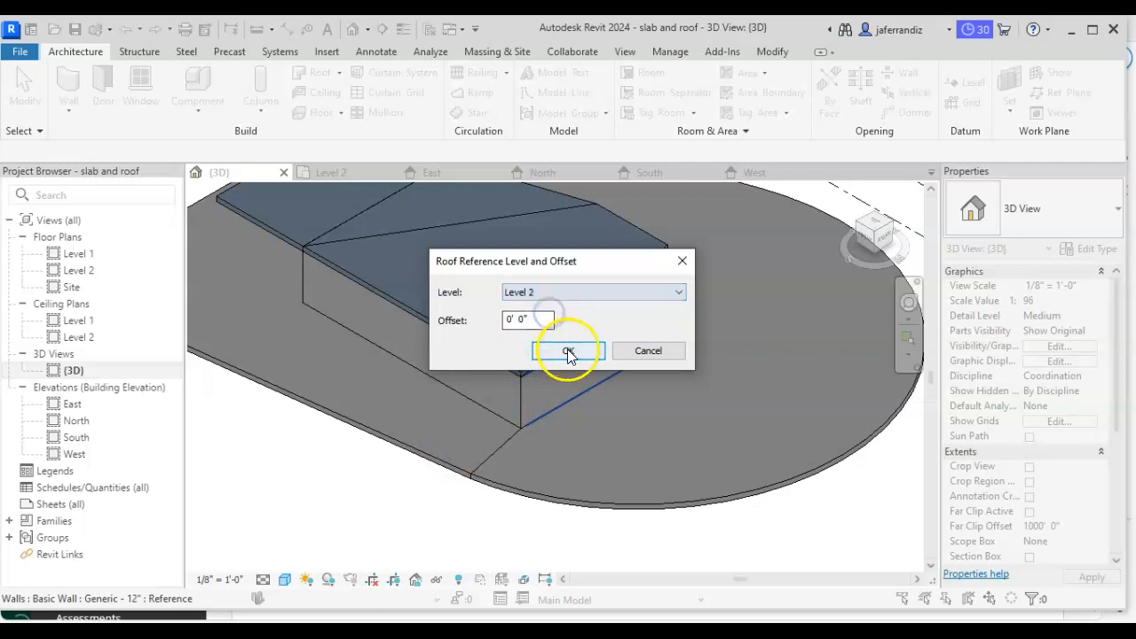
pyautogui.click(568, 351)
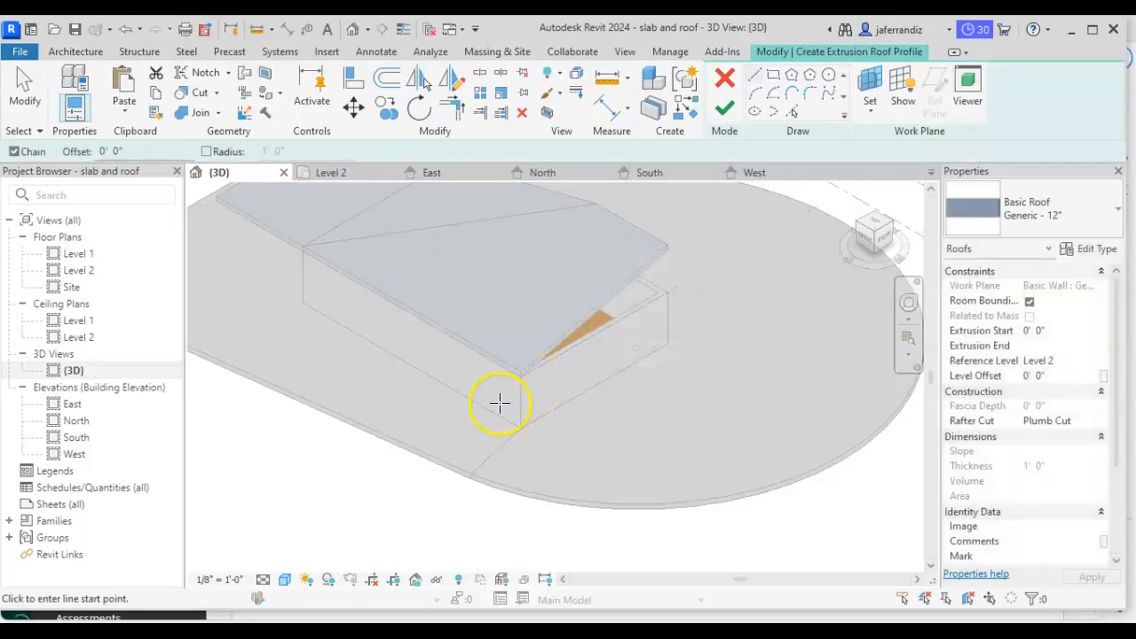
# - View the model from the right side and choose the start-end-radius arc for sketching the roof profile
pyautogui.click(884, 239)
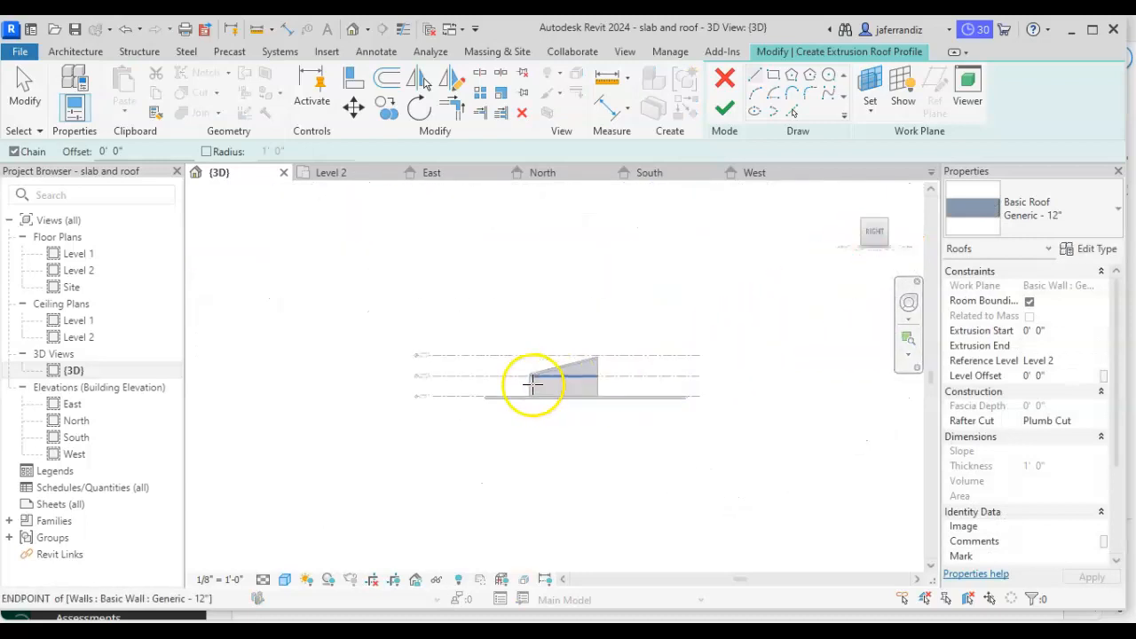
pyautogui.scroll(5, 532, 384)
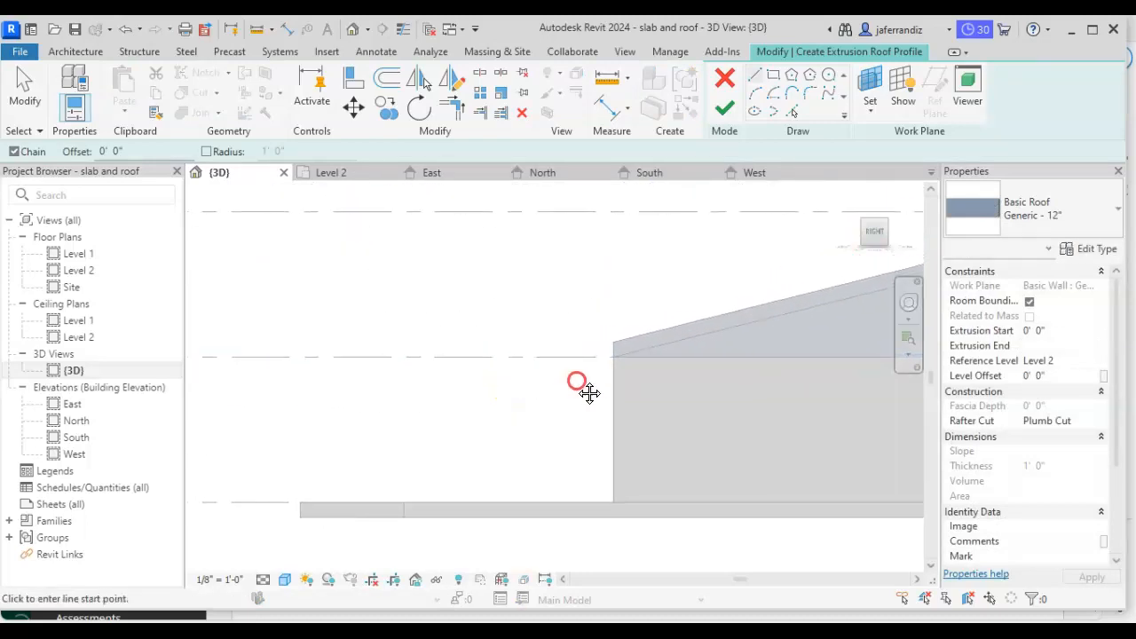
pyautogui.click(761, 95)
pyautogui.click(615, 358)
pyautogui.click(301, 504)
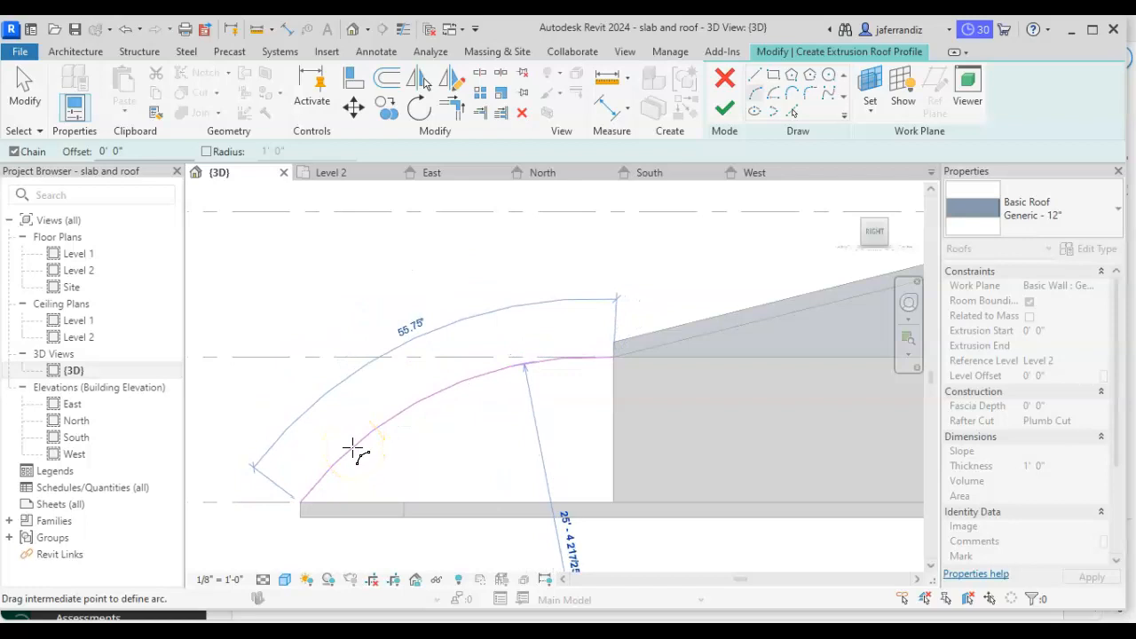
pyautogui.press('Escape')
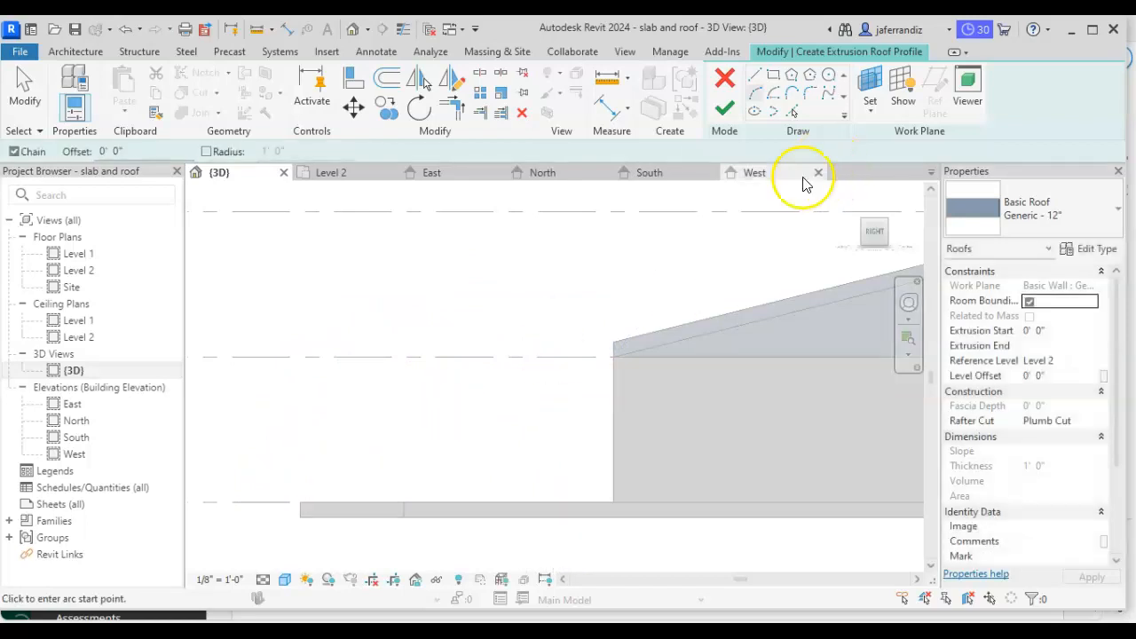
# - Sketch a downward semicircular arc spanning 10' along Level 2, starting at the wall's top corner
pyautogui.click(613, 358)
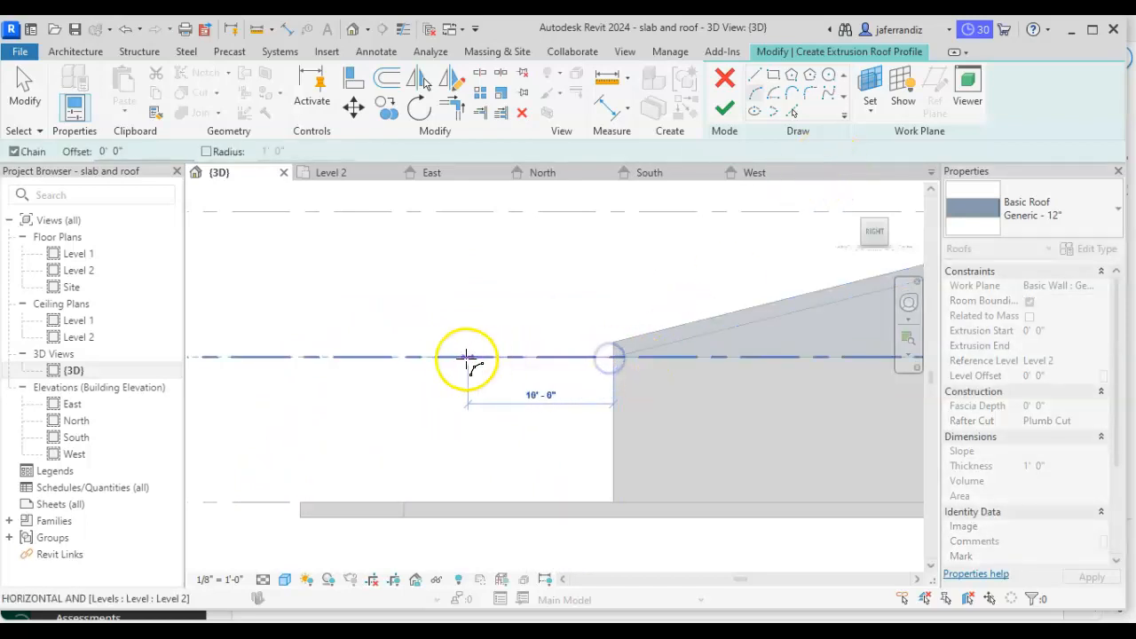
pyautogui.write('10')
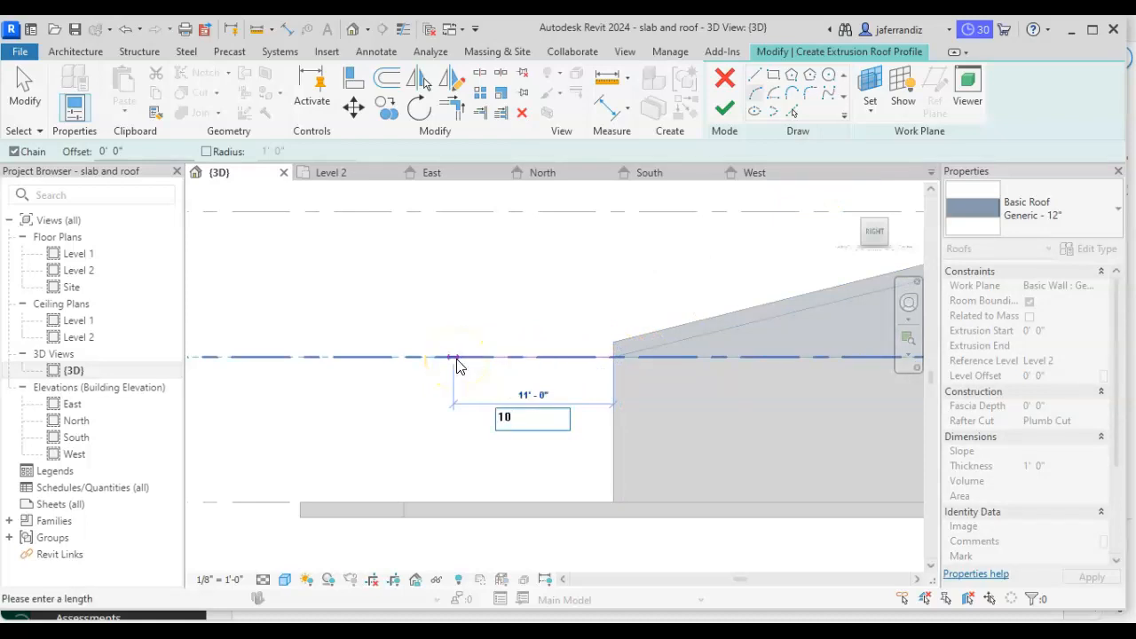
pyautogui.press('Return')
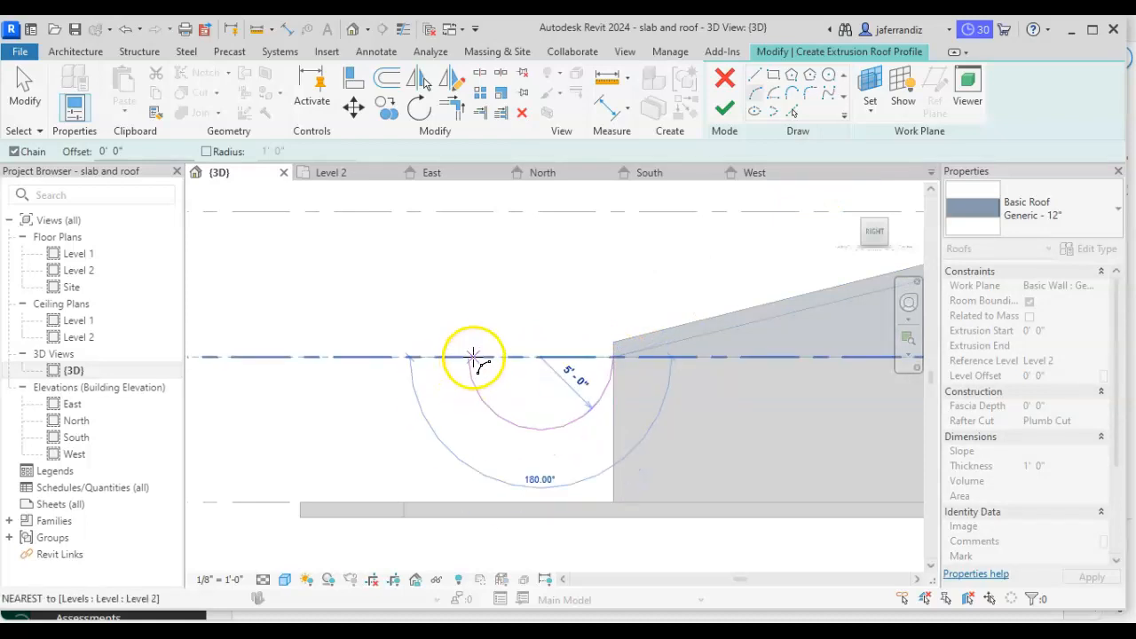
pyautogui.click(472, 356)
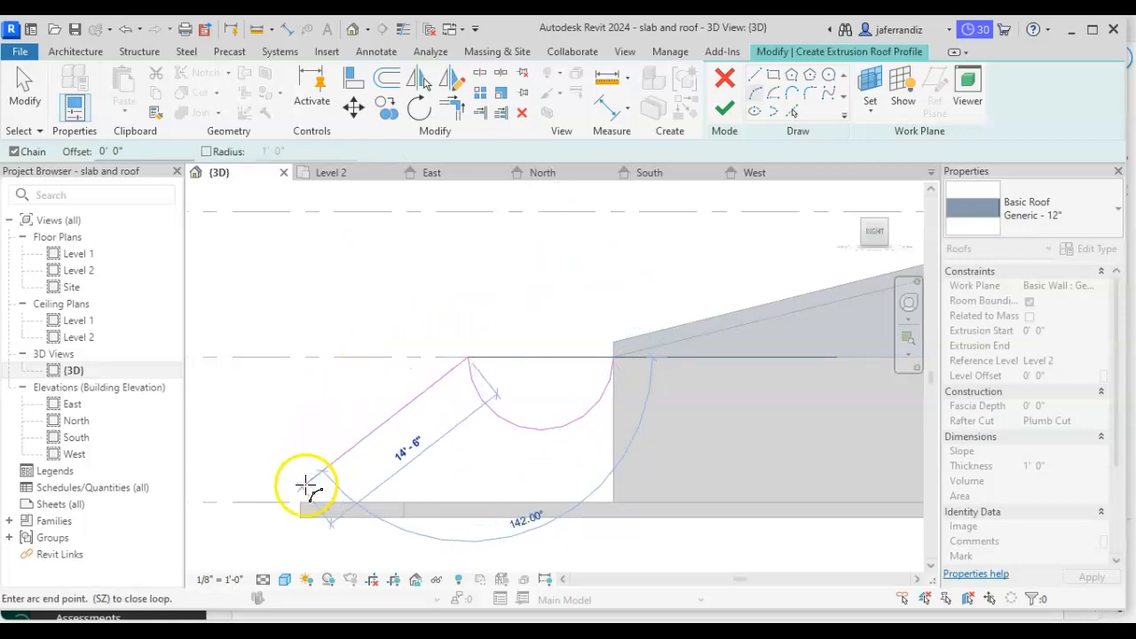
# - Continue the profile with an upward-bulging arc of 10' radius ending at the slab's top edge corner, and finish the extrusion roof
pyautogui.click(301, 504)
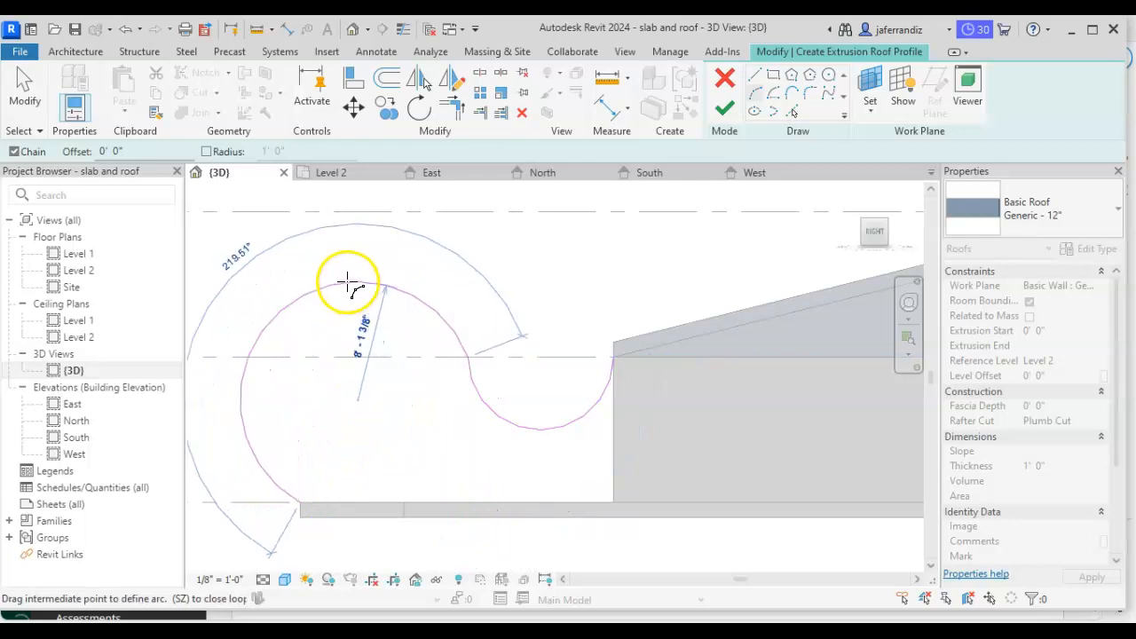
pyautogui.write('10')
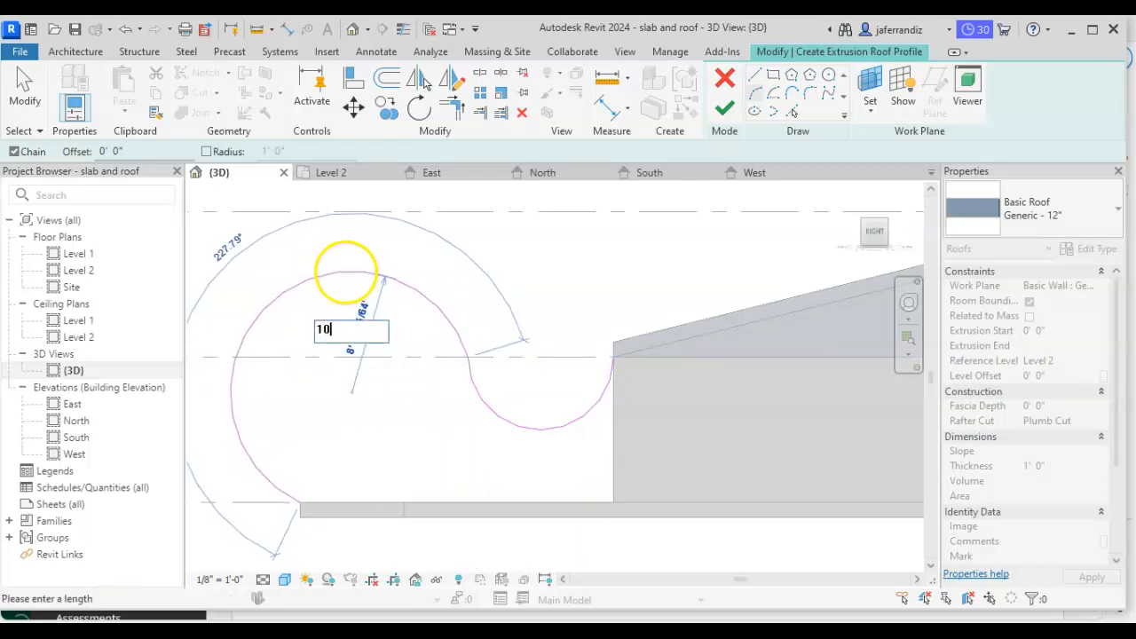
pyautogui.press('Return')
pyautogui.press('Escape')
pyautogui.press('Escape')
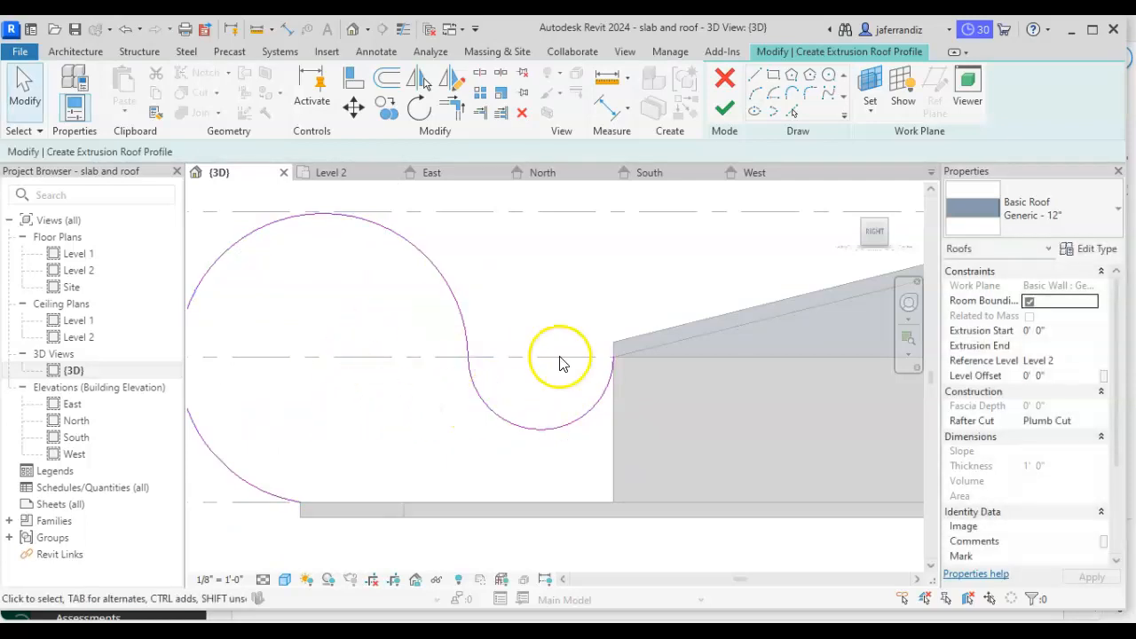
pyautogui.click(733, 113)
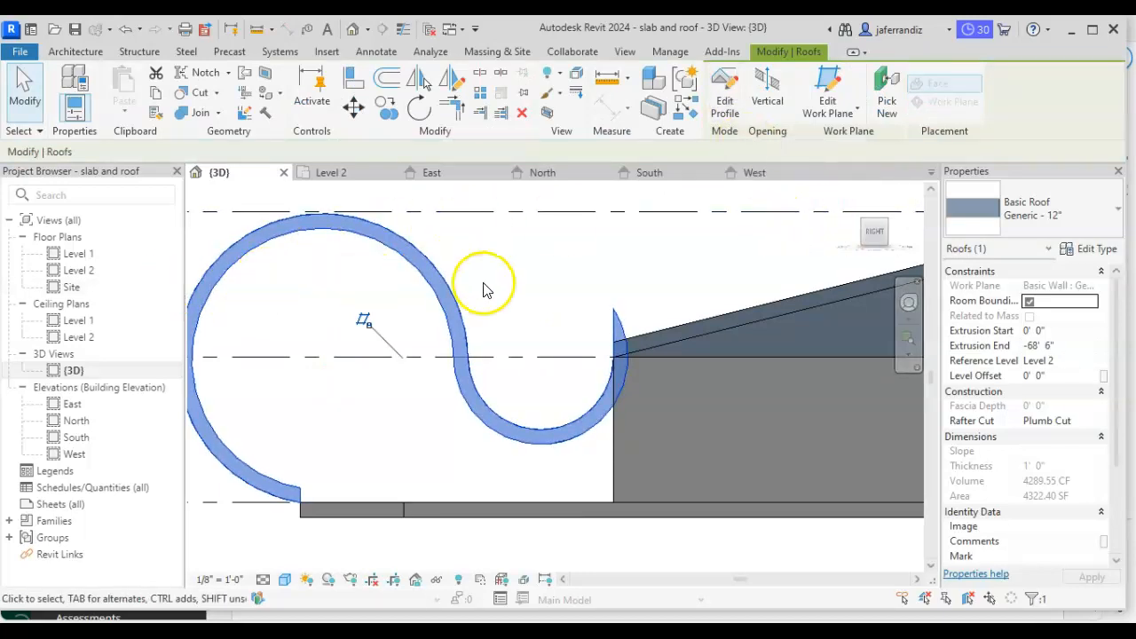
# - Inspect the extruded roof from a corner and try adjusting its extrusion end with the shape handle in the front view
pyautogui.click(864, 219)
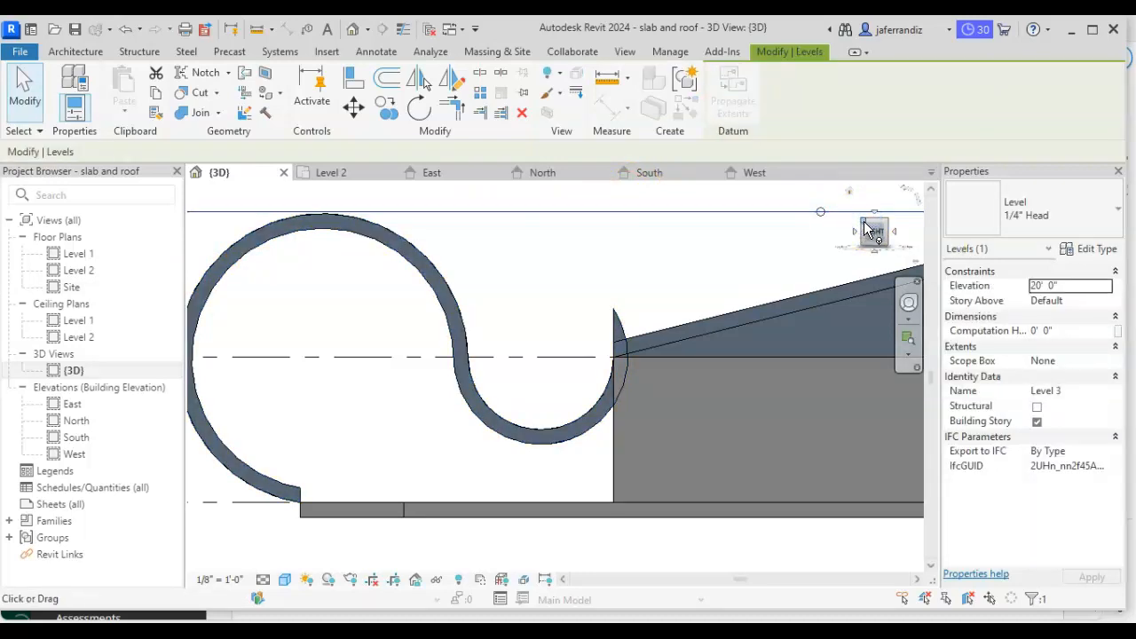
pyautogui.click(865, 224)
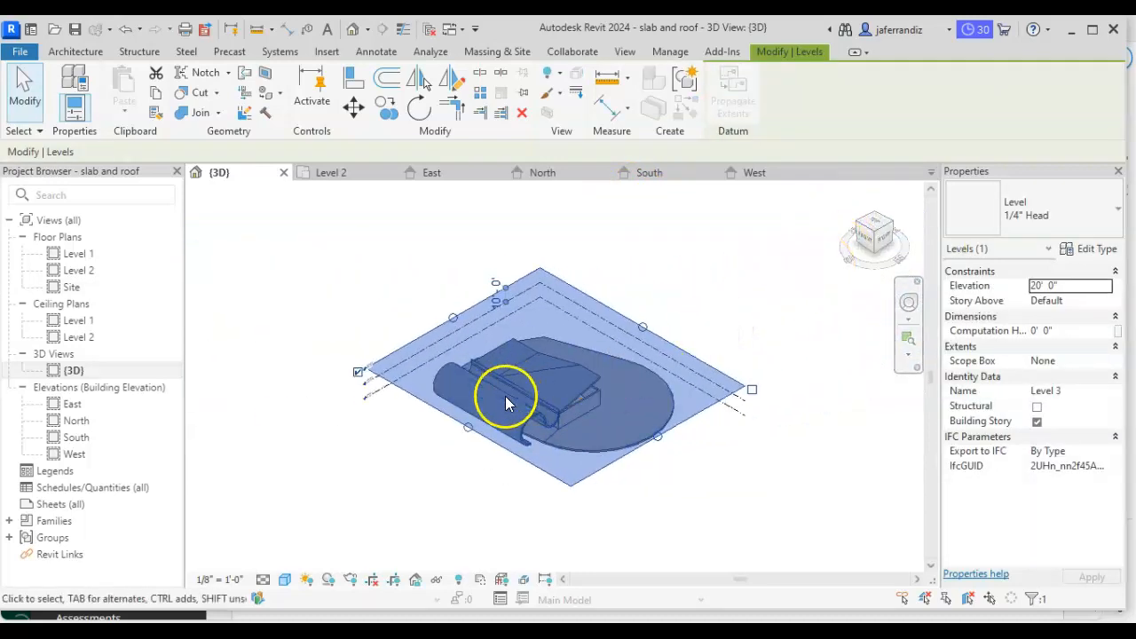
pyautogui.scroll(5, 462, 391)
pyautogui.scroll(-5, 454, 380)
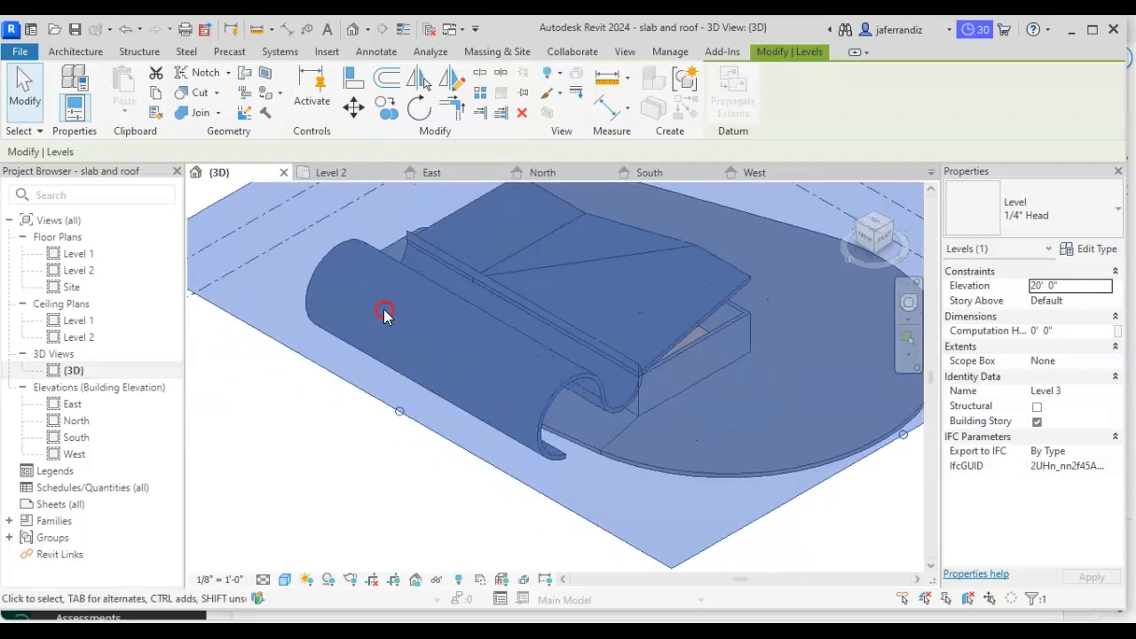
pyautogui.press('Escape')
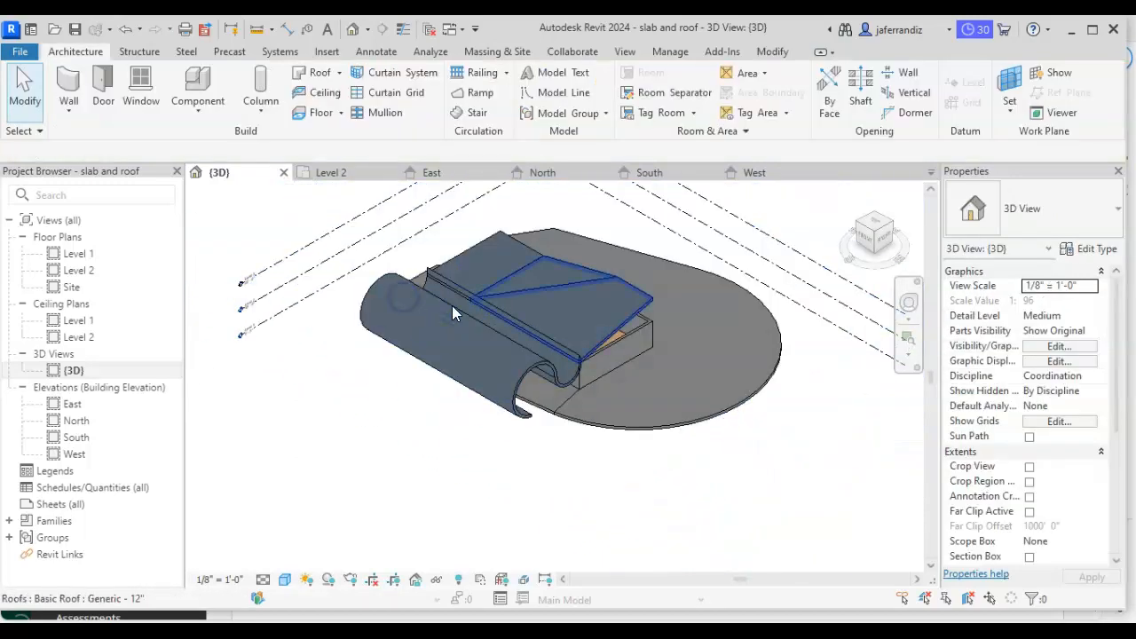
pyautogui.click(866, 245)
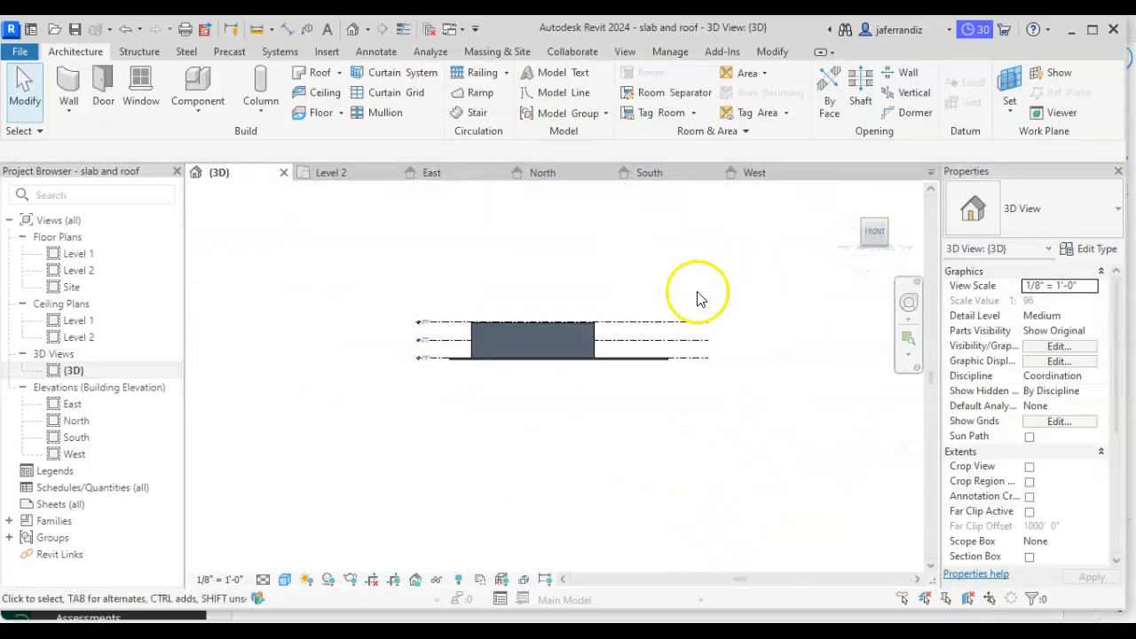
pyautogui.scroll(4, 474, 381)
pyautogui.click(426, 377)
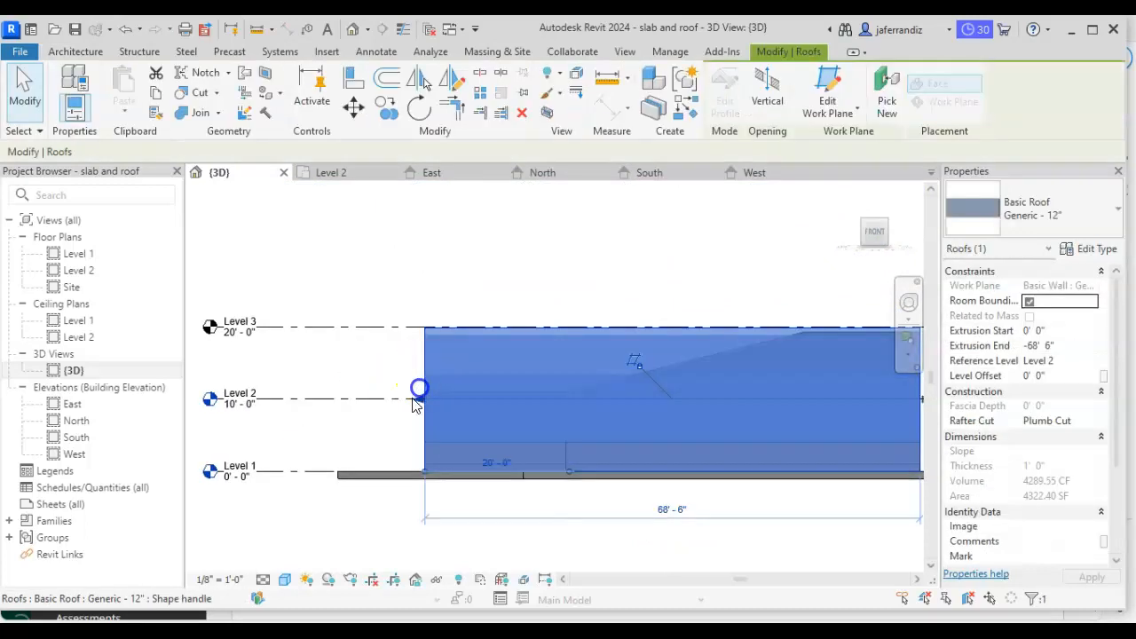
pyautogui.moveTo(421, 401)
pyautogui.mouseDown()
pyautogui.moveTo(520, 400)
pyautogui.moveTo(426, 399)
pyautogui.mouseUp()
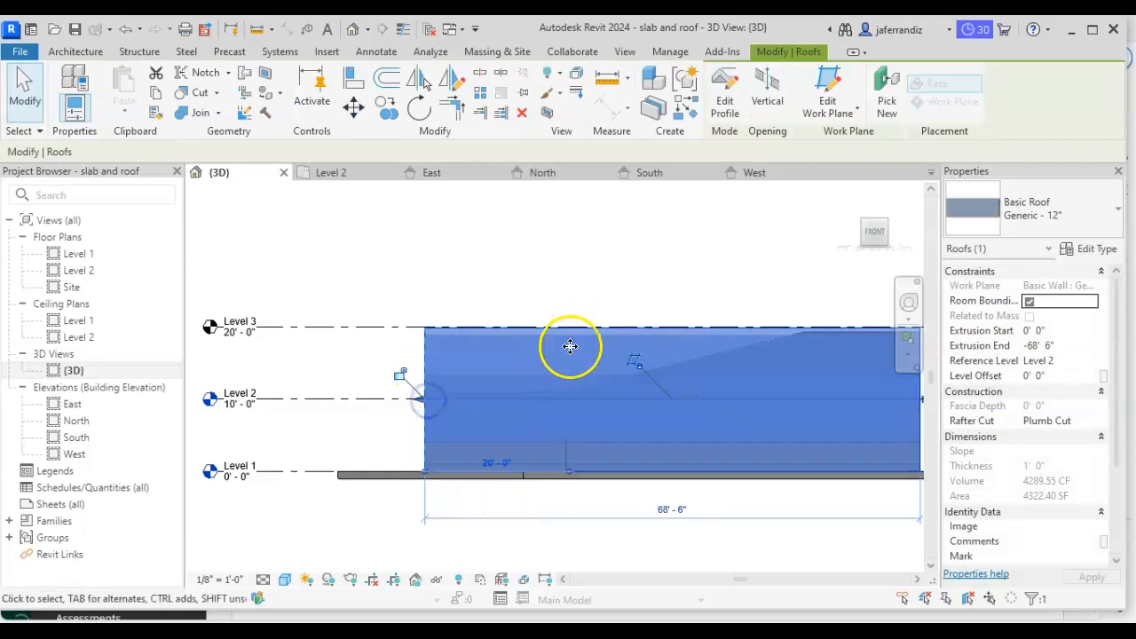
pyautogui.click(588, 302)
# - Join the geometry of the flat roof and the curved extruded roof where they meet at the wall corner
pyautogui.click(873, 232)
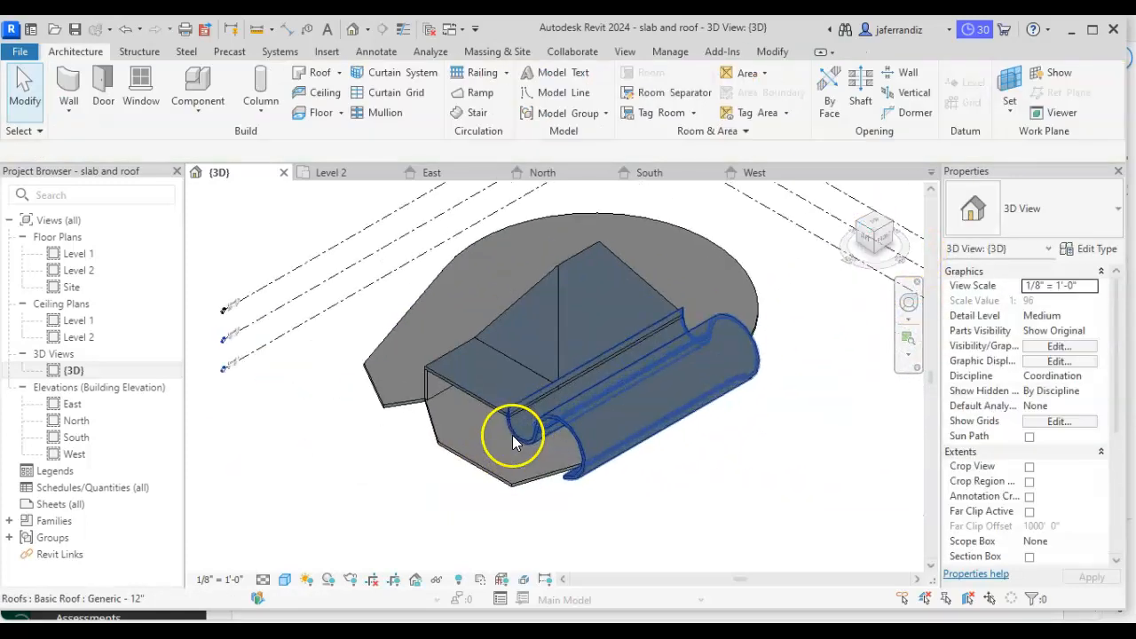
pyautogui.scroll(6, 512, 435)
pyautogui.moveTo(592, 441); pyautogui.dragTo(604, 452, button='middle')
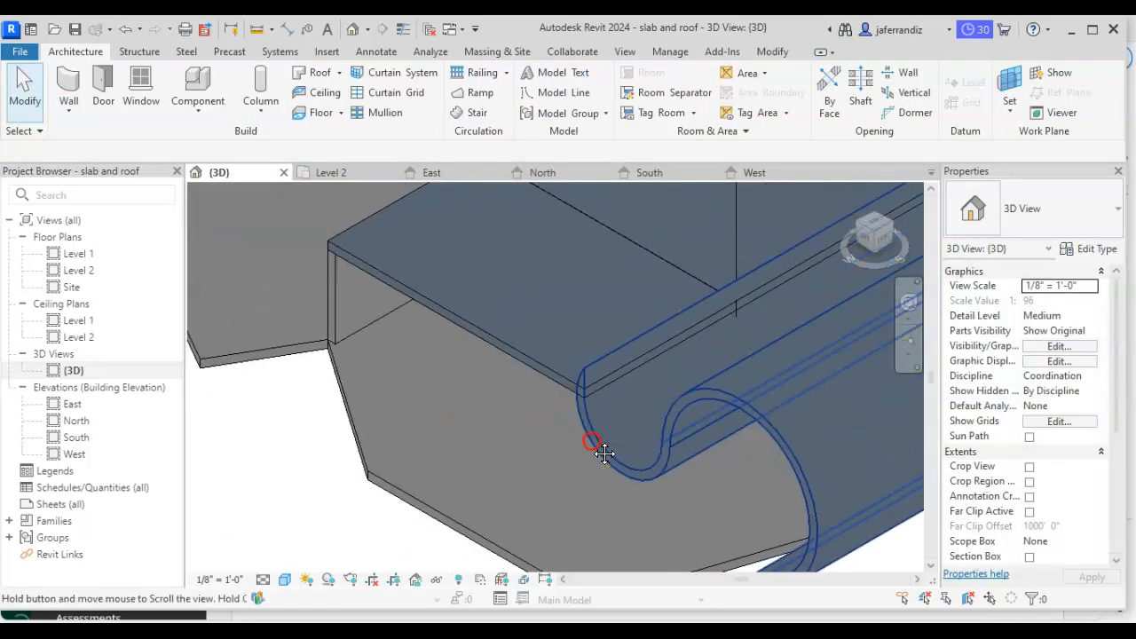
pyautogui.click(727, 402)
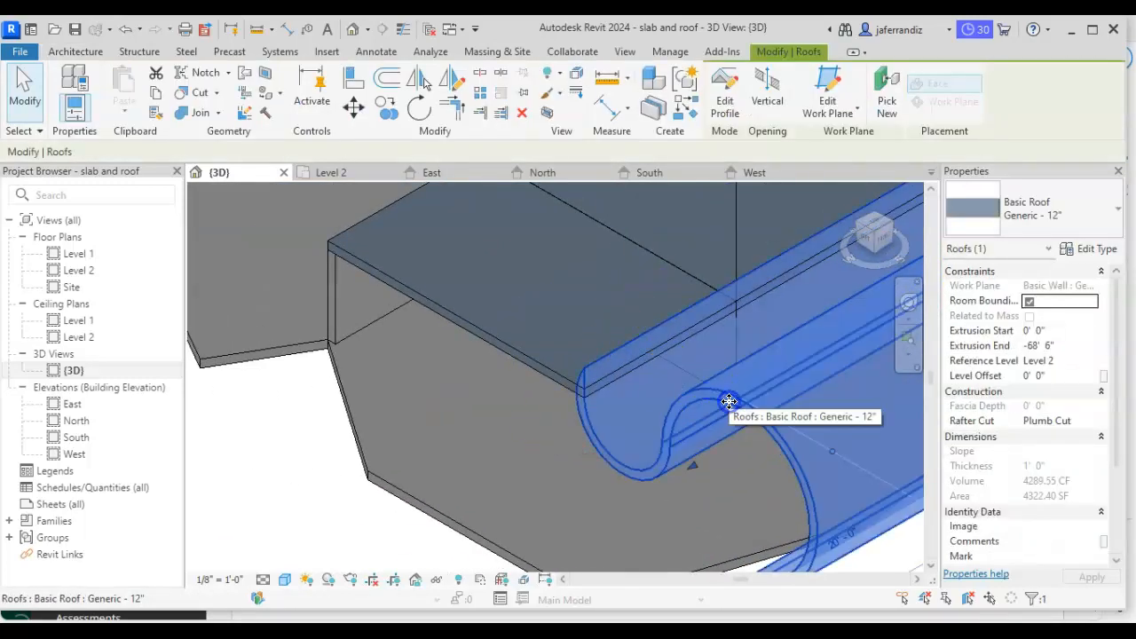
pyautogui.moveTo(728, 402); pyautogui.dragTo(626, 387, button='middle')
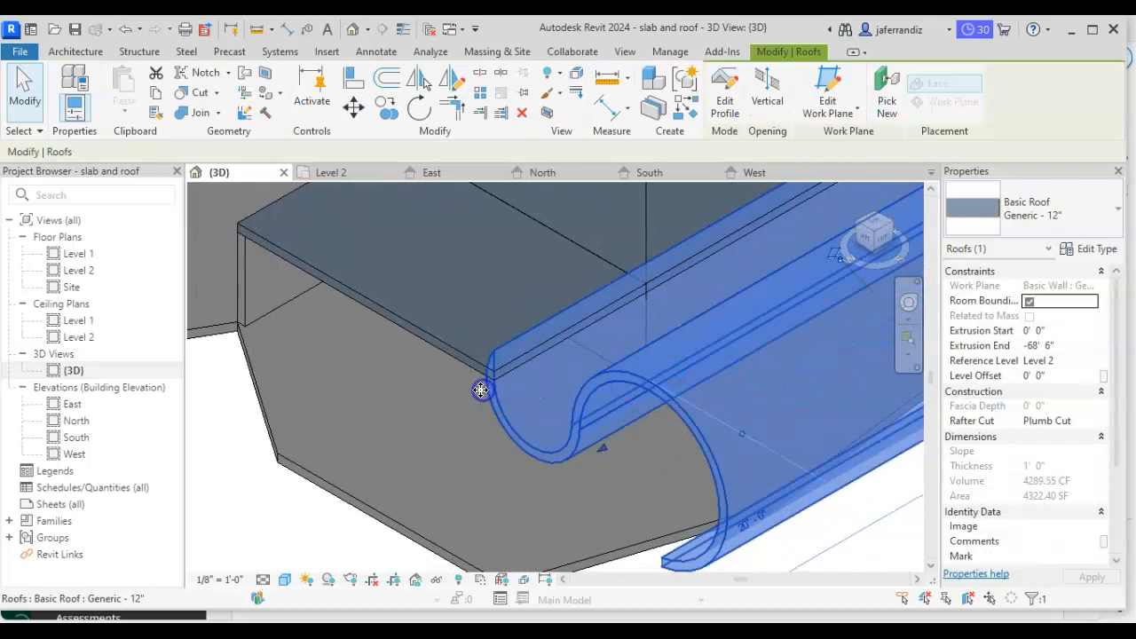
pyautogui.click(540, 386)
pyautogui.click(521, 346)
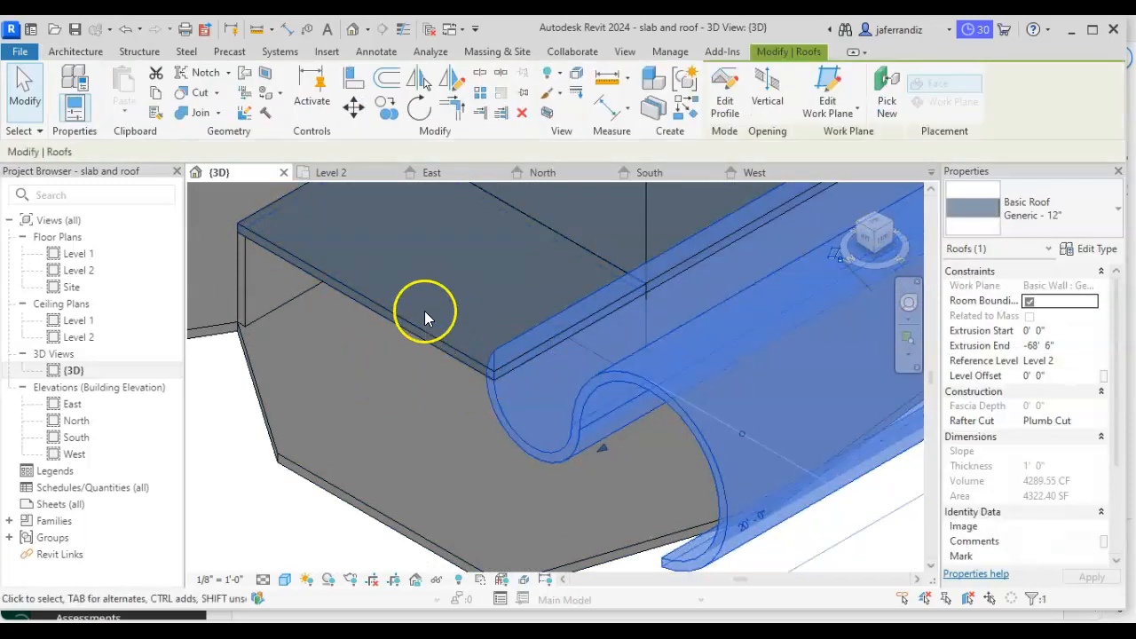
pyautogui.click(188, 120)
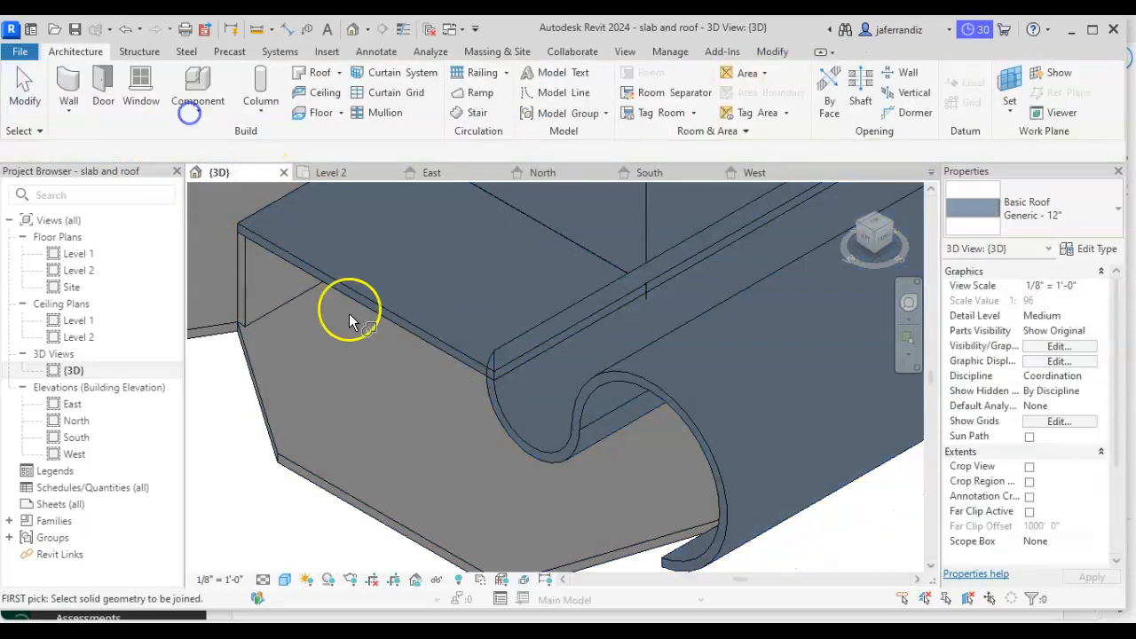
pyautogui.click(463, 366)
pyautogui.click(503, 414)
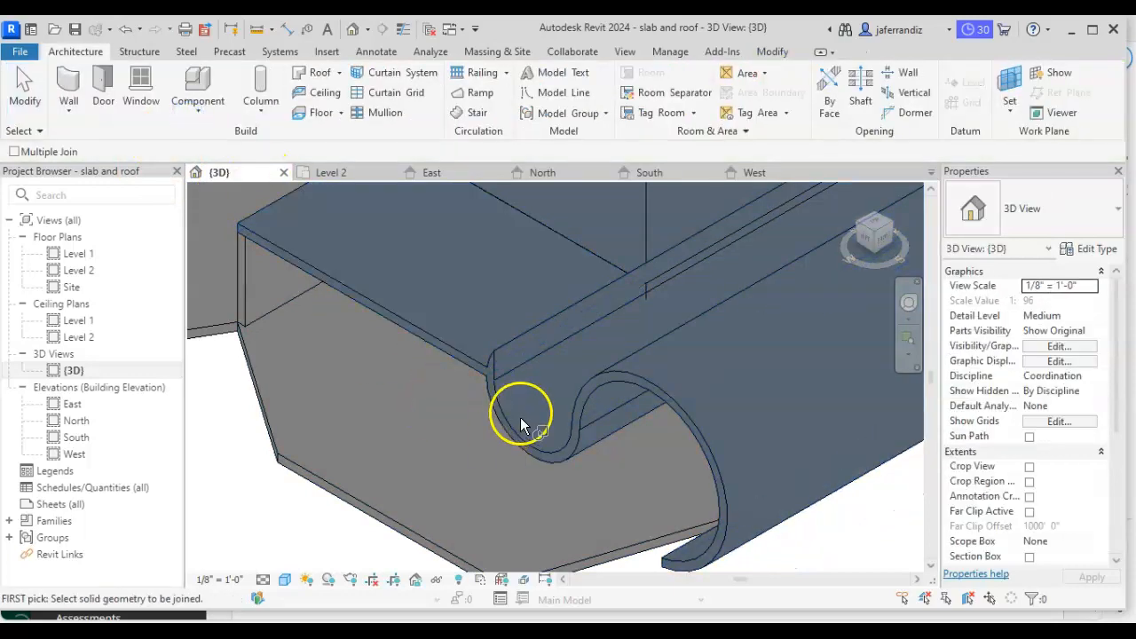
# - Try editing the curved roof's profile by pulling the first arc's upper end down below the flat roof's edge
pyautogui.moveTo(624, 431)
pyautogui.mouseDown(button='middle')
pyautogui.moveTo(587, 467)
pyautogui.moveTo(696, 342)
pyautogui.moveTo(543, 423)
pyautogui.mouseUp(button='middle')
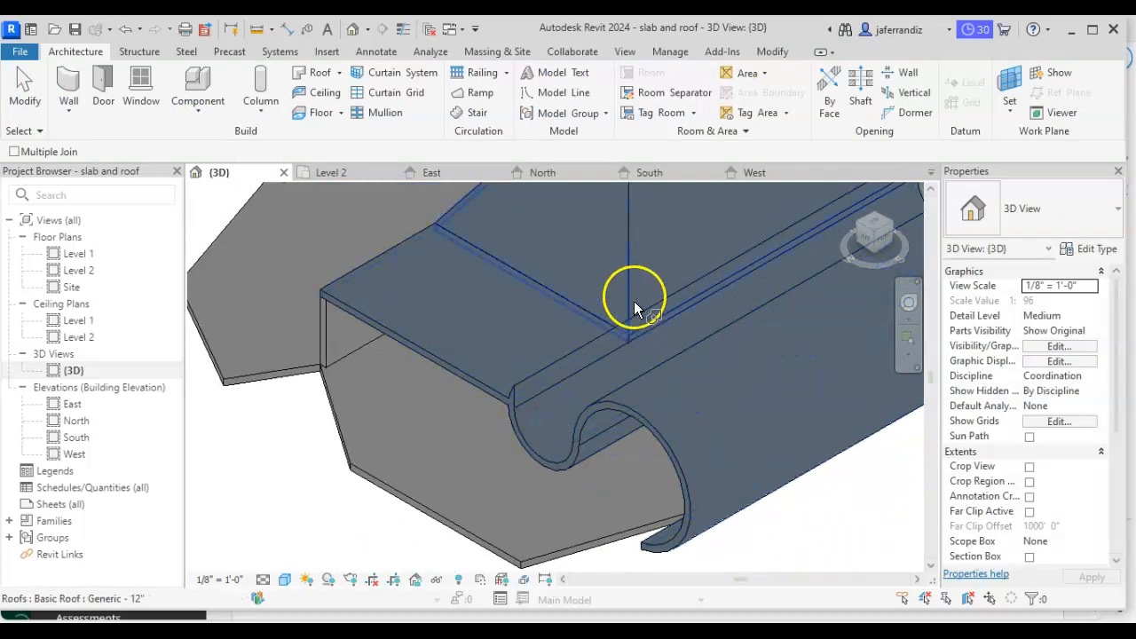
pyautogui.press('Escape')
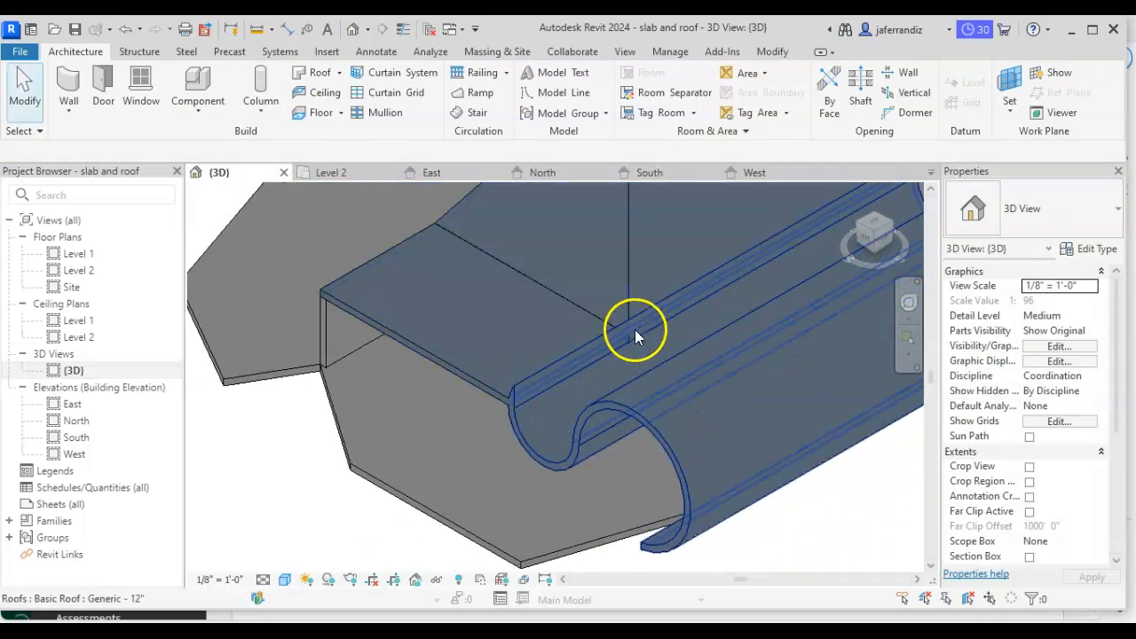
pyautogui.click(590, 350)
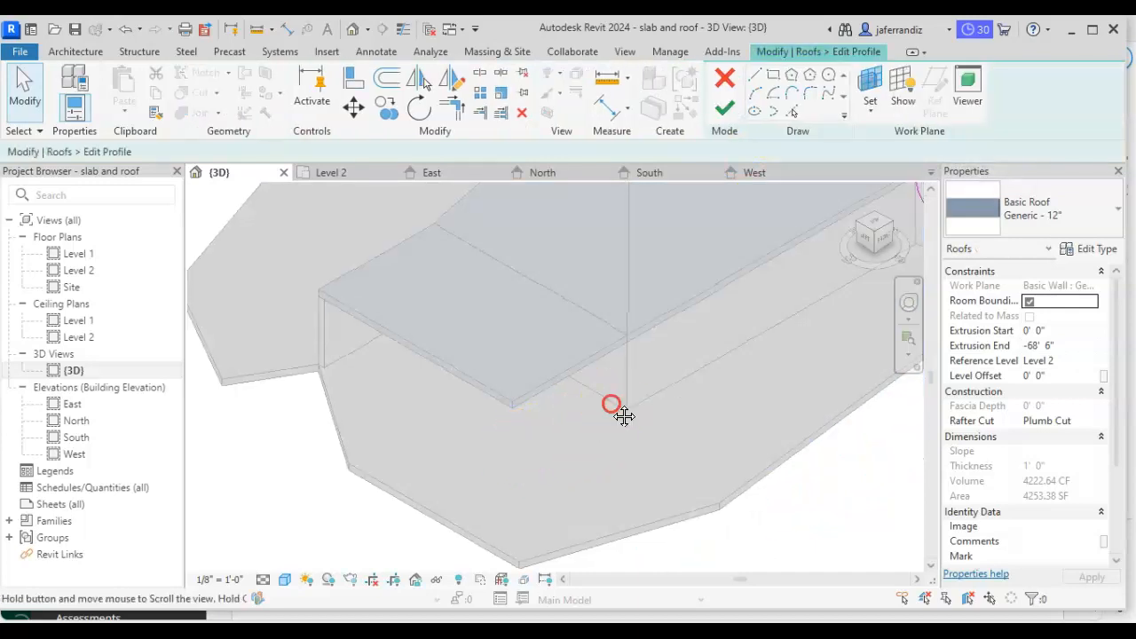
pyautogui.moveTo(614, 411); pyautogui.dragTo(264, 497, button='middle')
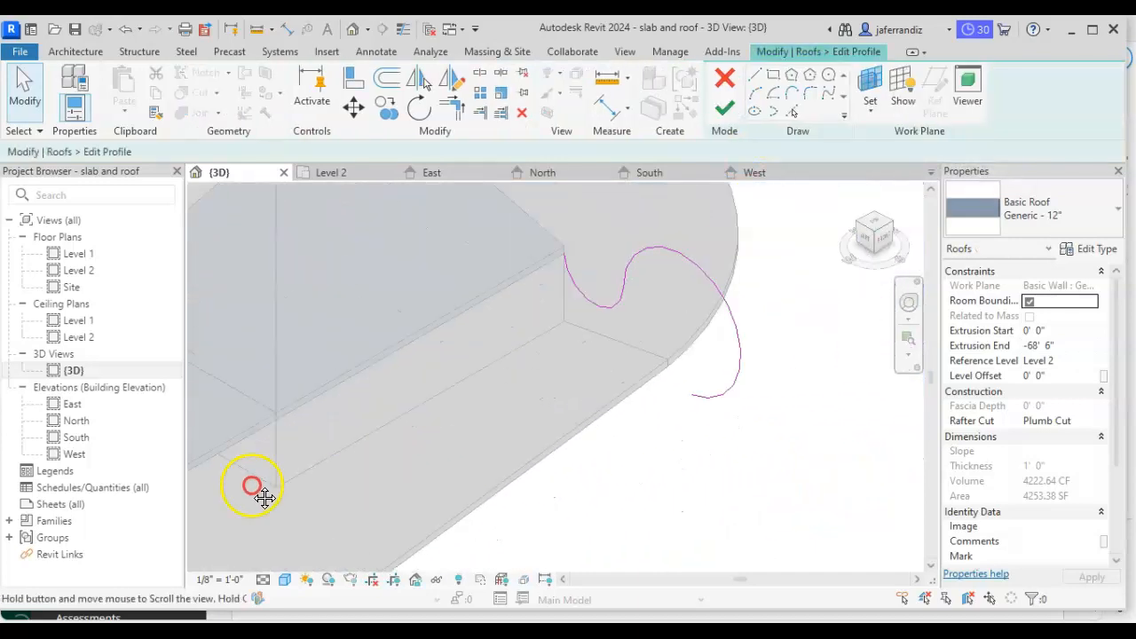
pyautogui.scroll(5, 520, 293)
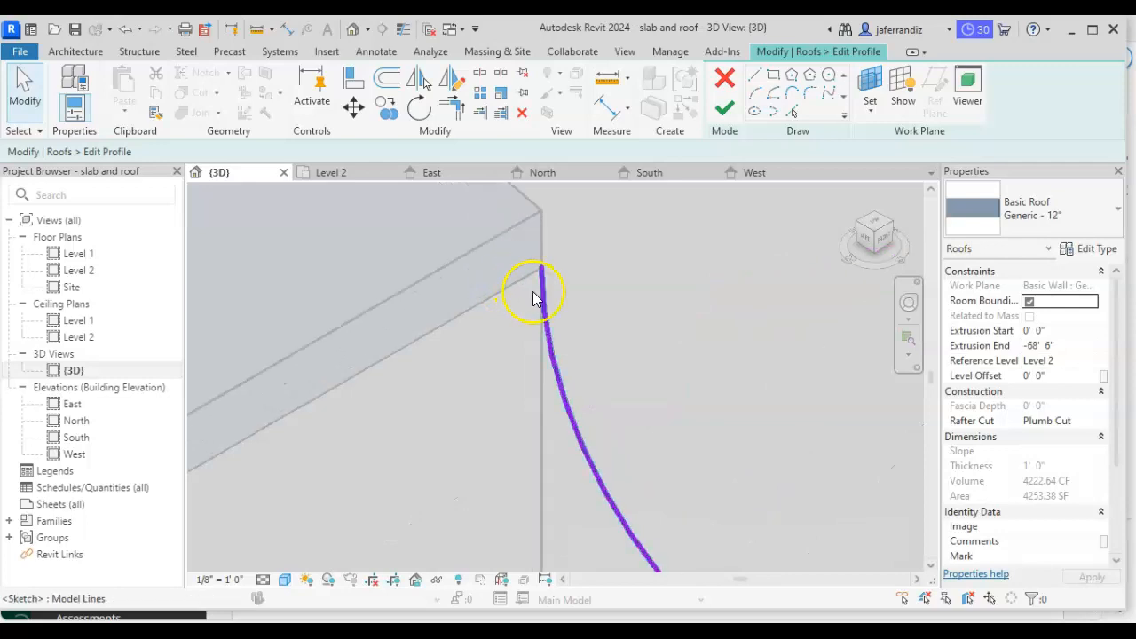
pyautogui.click(535, 299)
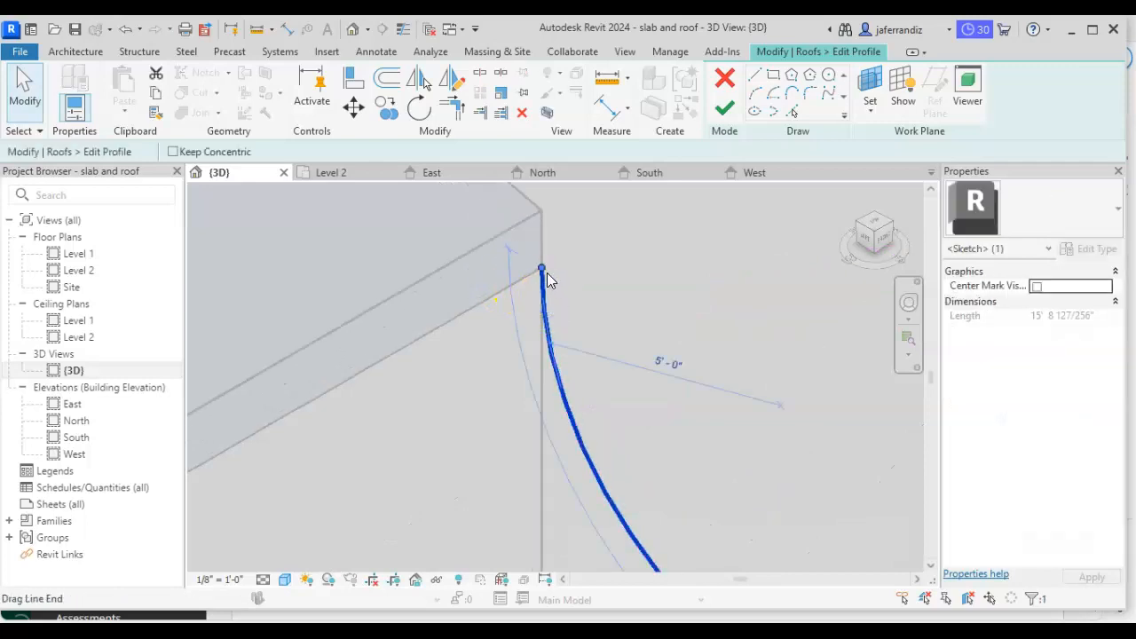
pyautogui.moveTo(542, 269); pyautogui.dragTo(545, 320)
pyautogui.click(581, 323)
pyautogui.click(724, 109)
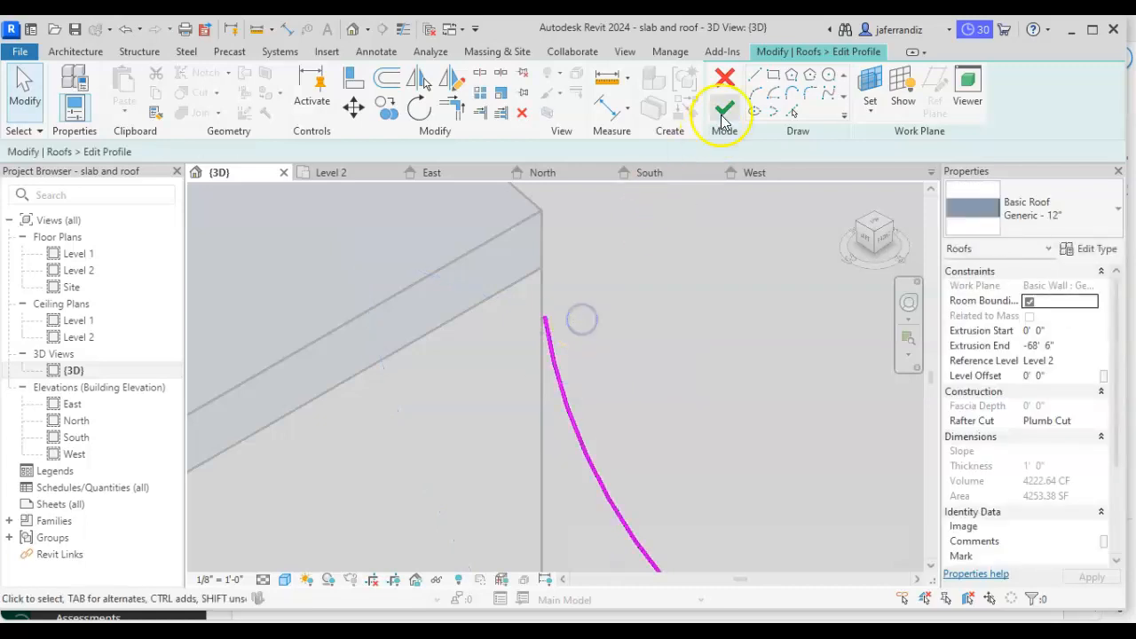
pyautogui.click(679, 249)
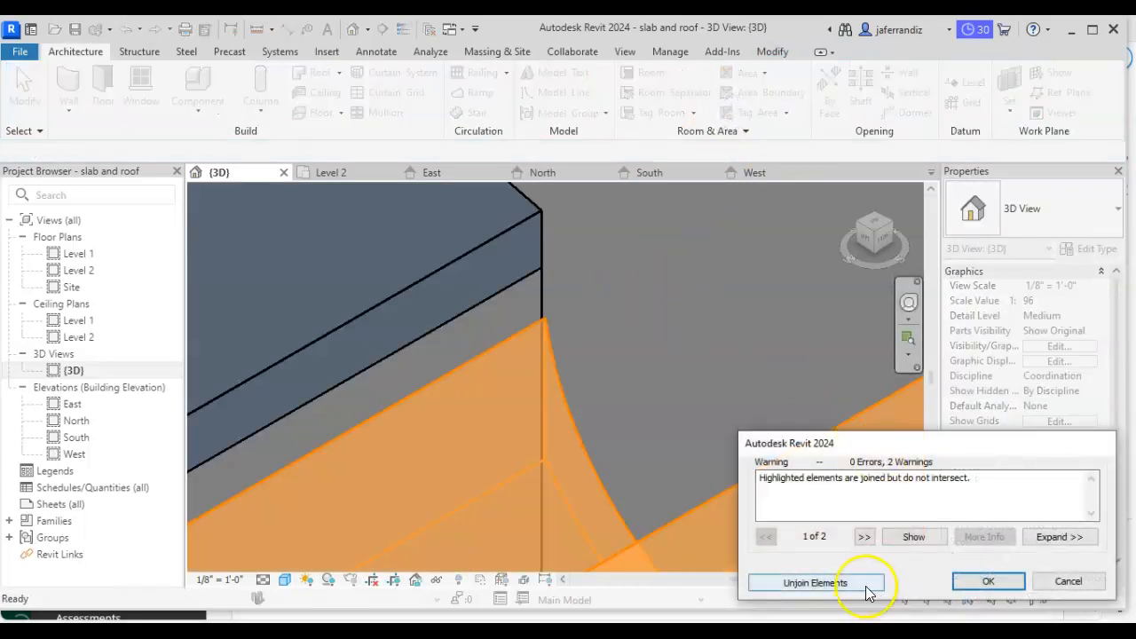
pyautogui.click(1066, 583)
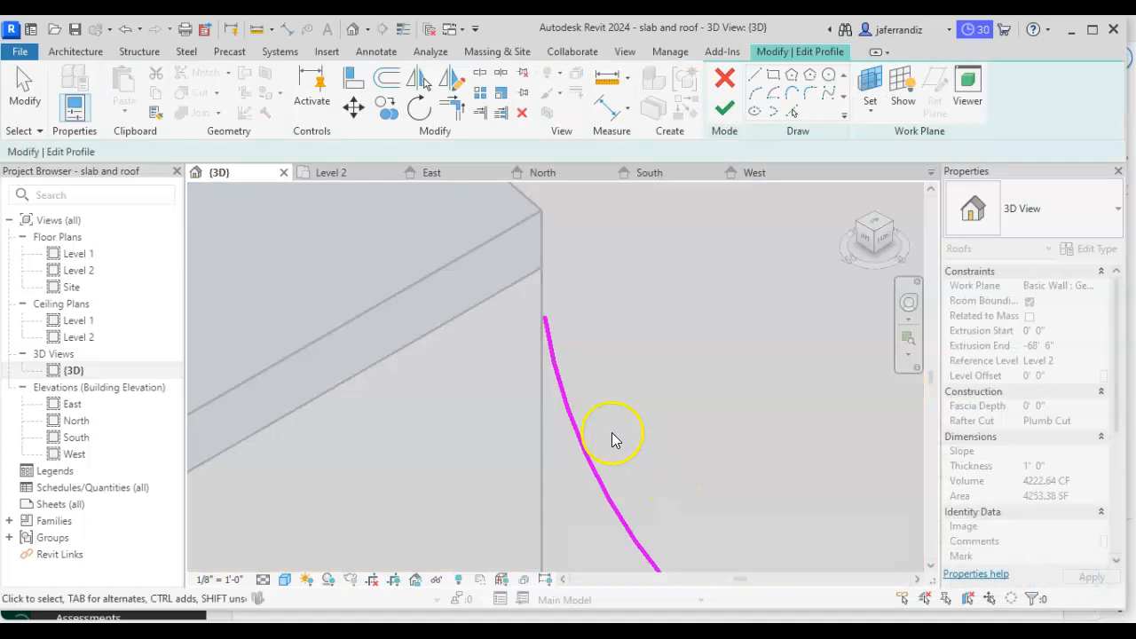
# - Try a smaller gap by moving the arc's upper end slightly closer to the roof's lower corner and finishing the profile
pyautogui.click(563, 393)
pyautogui.moveTo(546, 317); pyautogui.dragTo(544, 298)
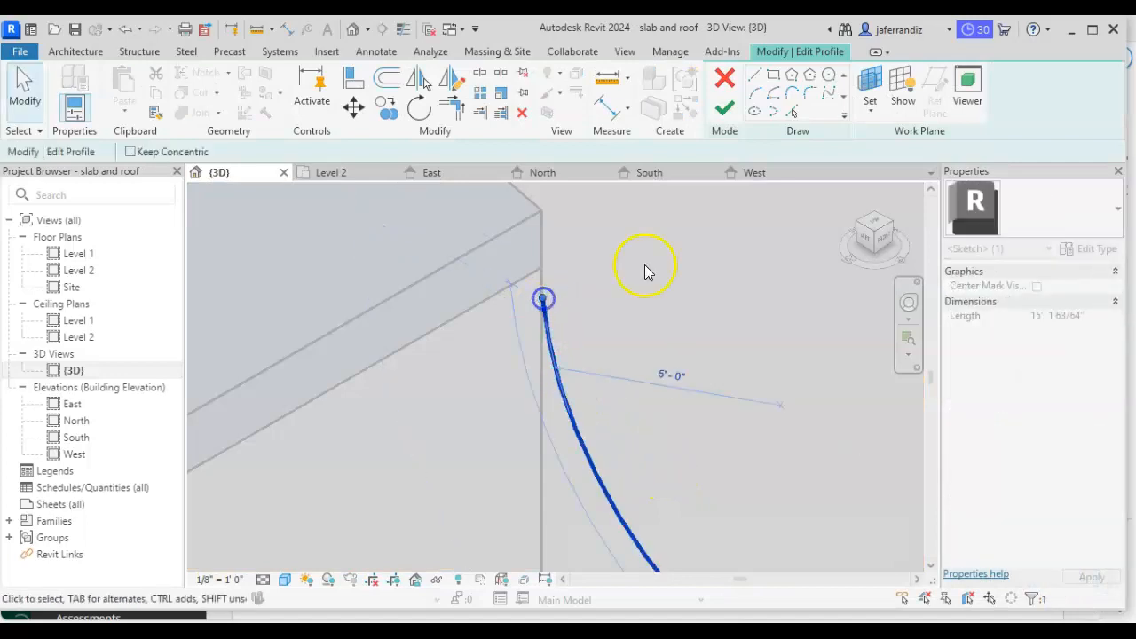
pyautogui.click(723, 113)
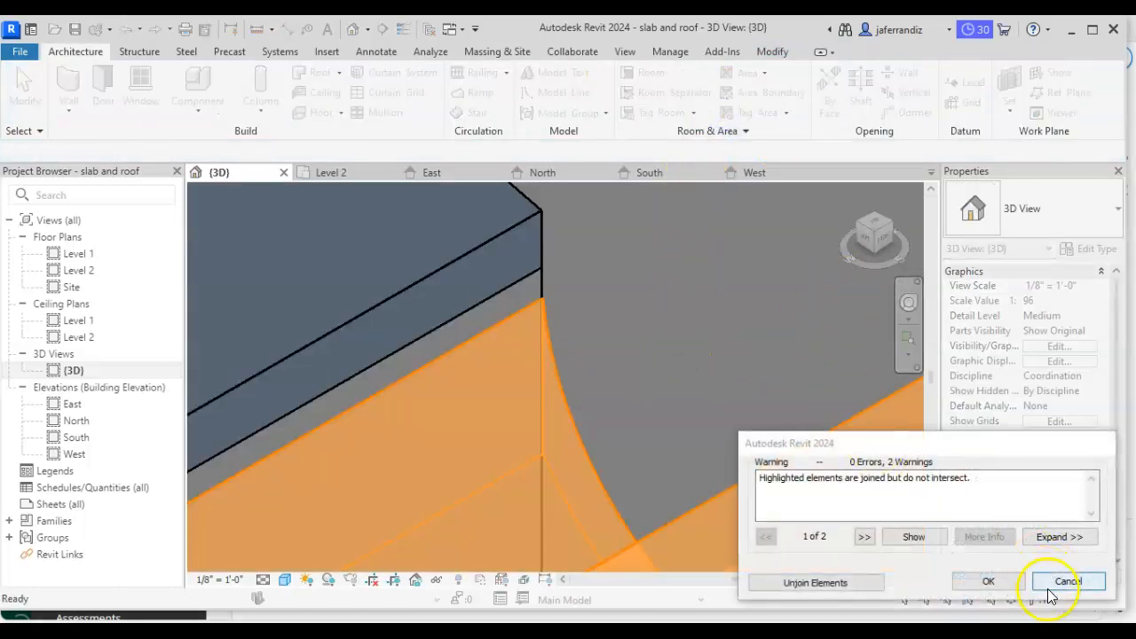
pyautogui.click(1053, 586)
# - Snap the arc's upper end back to the lower corner of the adjoining roof and finish the profile edit
pyautogui.click(547, 331)
pyautogui.moveTo(547, 306); pyautogui.dragTo(542, 269)
pyautogui.click(730, 112)
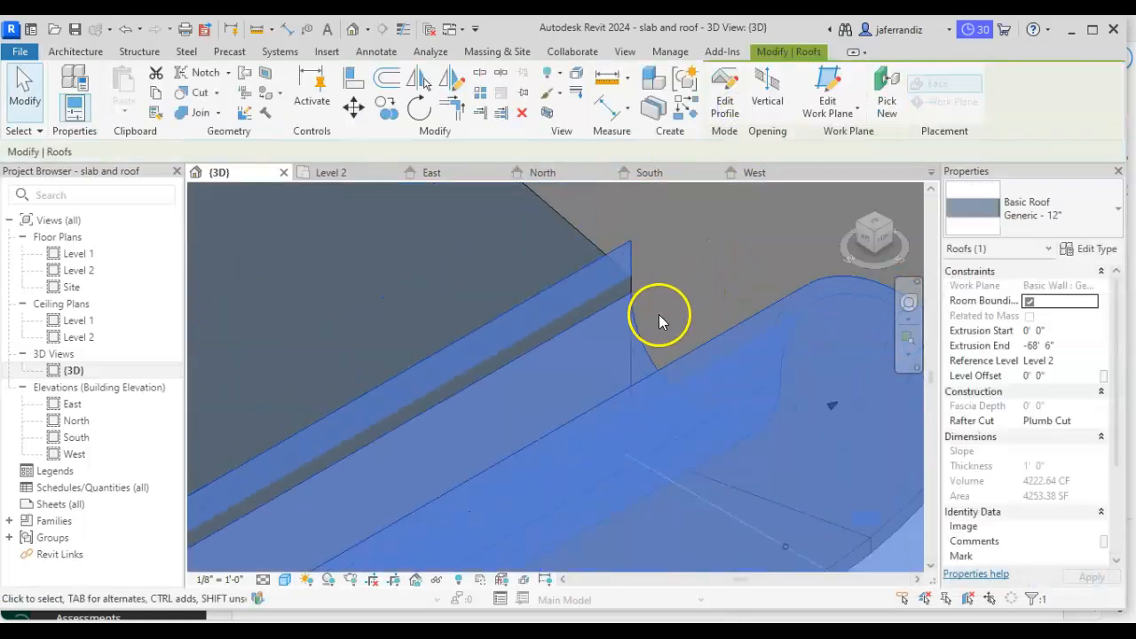
# - Change the curved extrusion roof's type to Basic Roof Generic - 9"
pyautogui.scroll(-6, 639, 292)
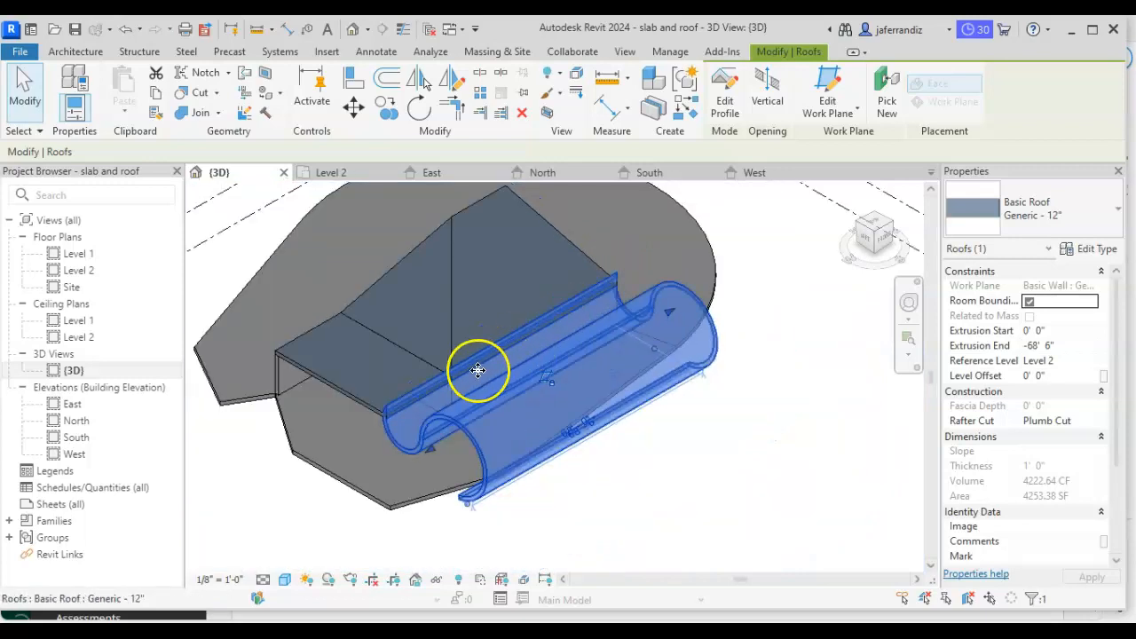
pyautogui.click(1030, 213)
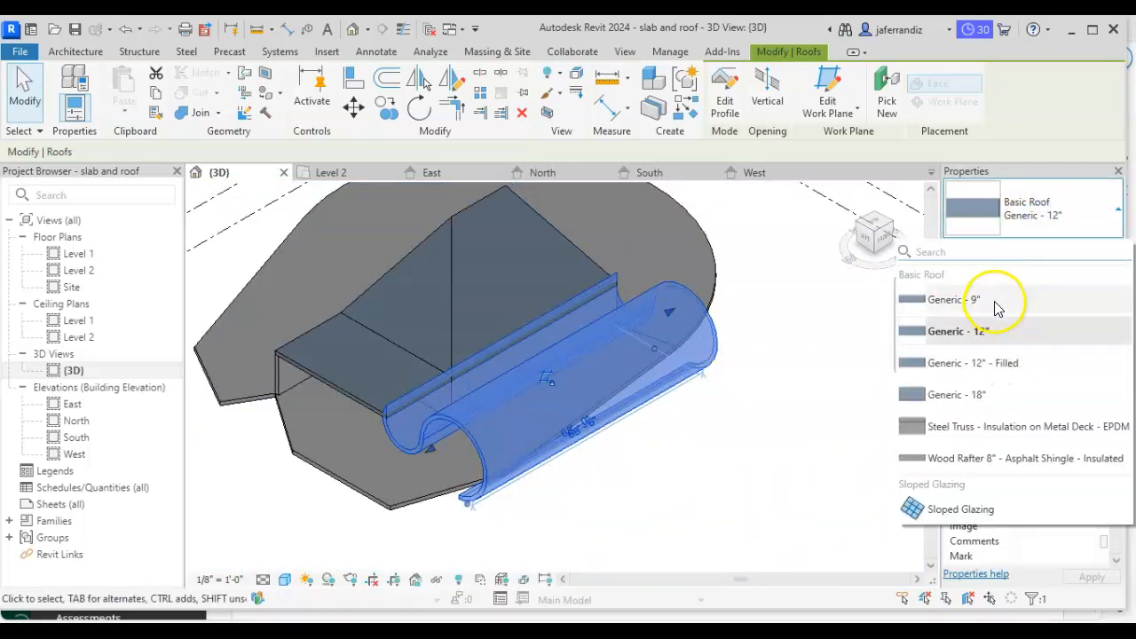
pyautogui.click(994, 300)
pyautogui.click(768, 318)
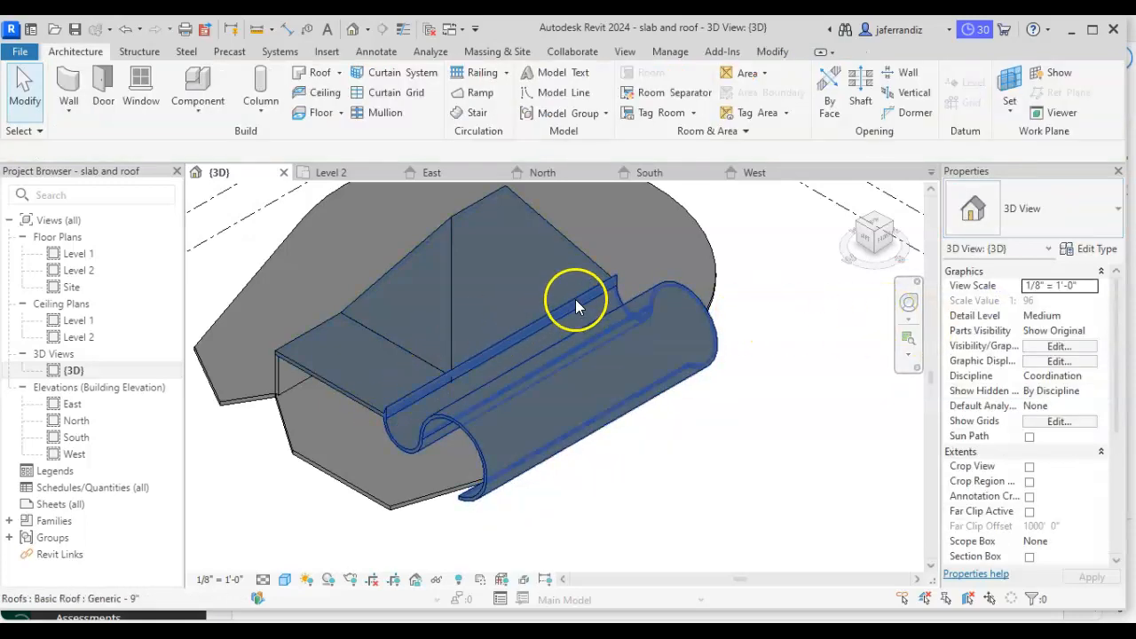
# - Examine the sloped, flat and curved roofs and how they meet from the opposite corners of the model
pyautogui.click(454, 334)
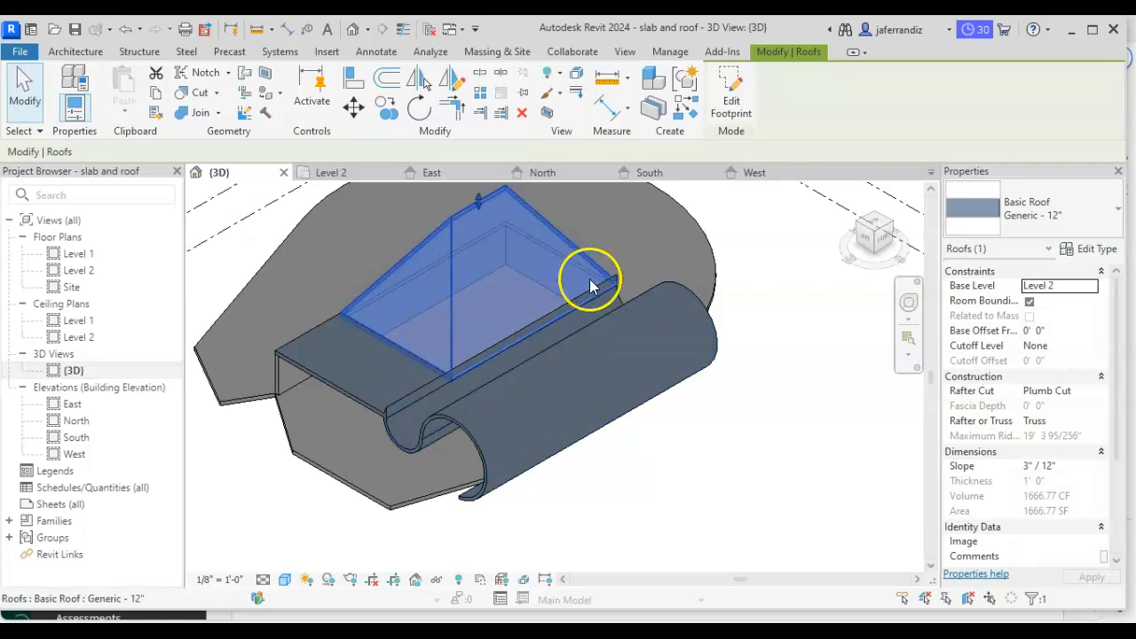
pyautogui.click(859, 223)
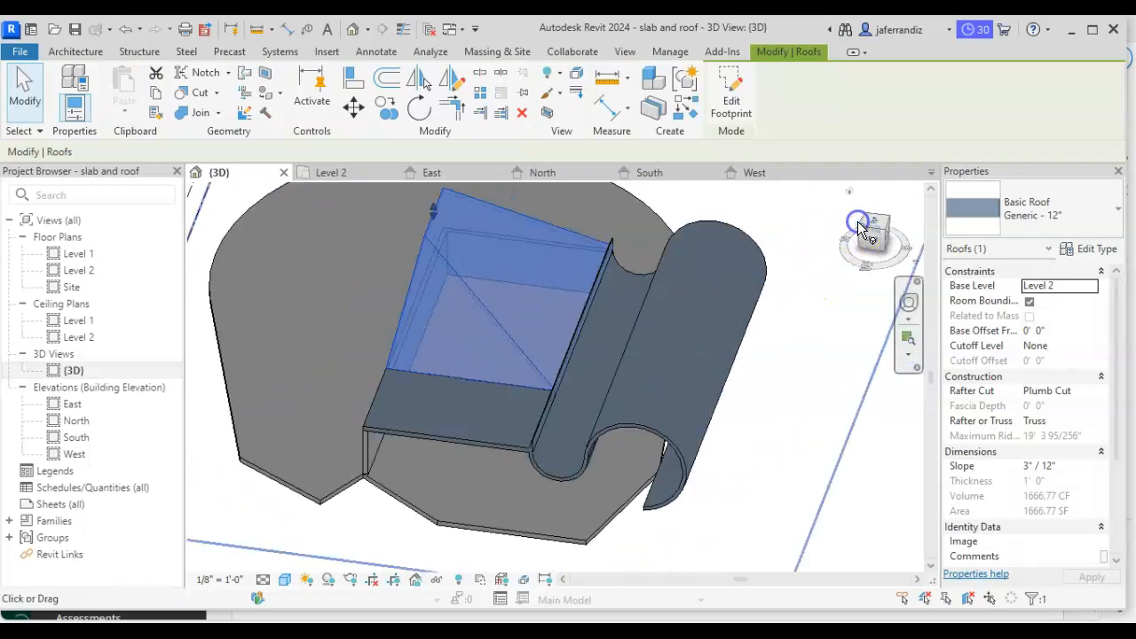
pyautogui.click(715, 343)
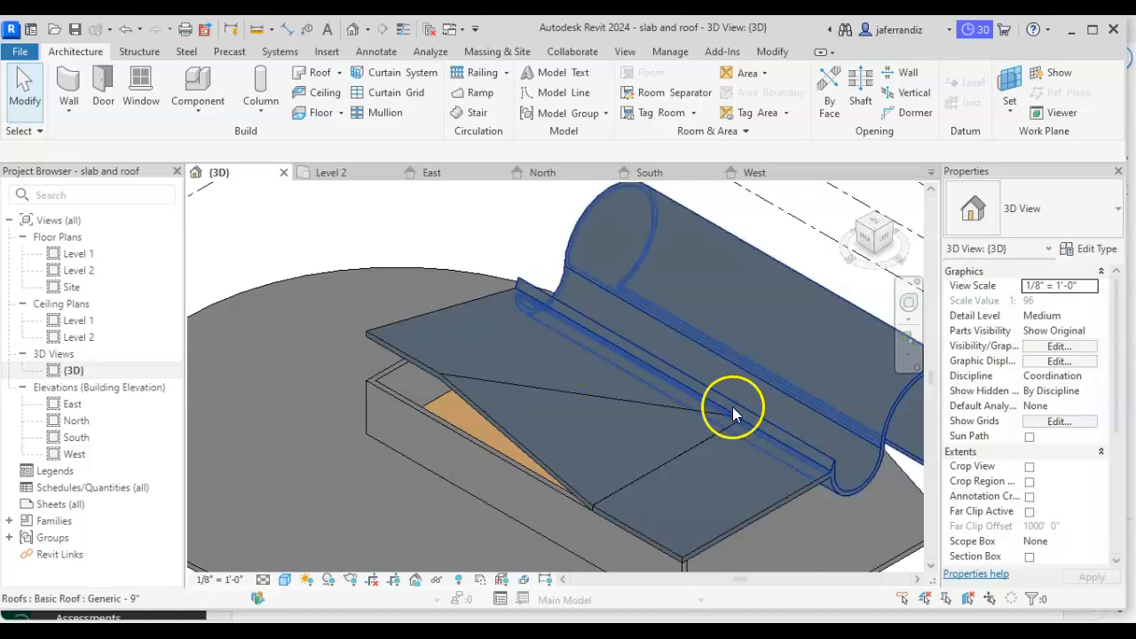
pyautogui.keyDown('shift'); pyautogui.moveTo(724, 403); pyautogui.dragTo(898, 266, button='middle'); pyautogui.keyUp('shift')
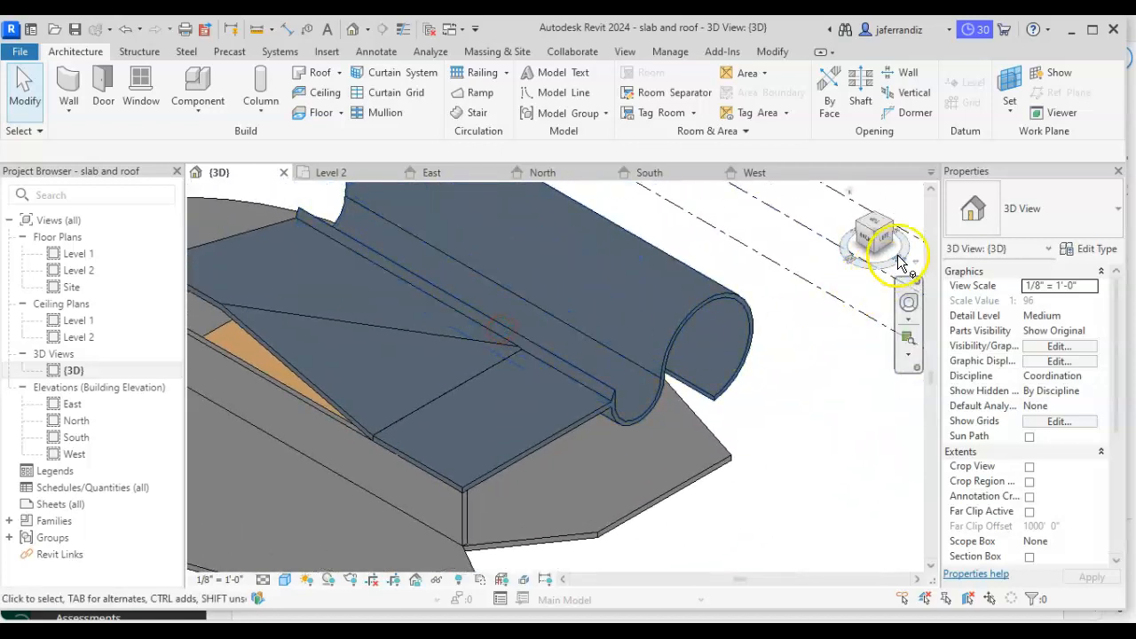
pyautogui.click(876, 241)
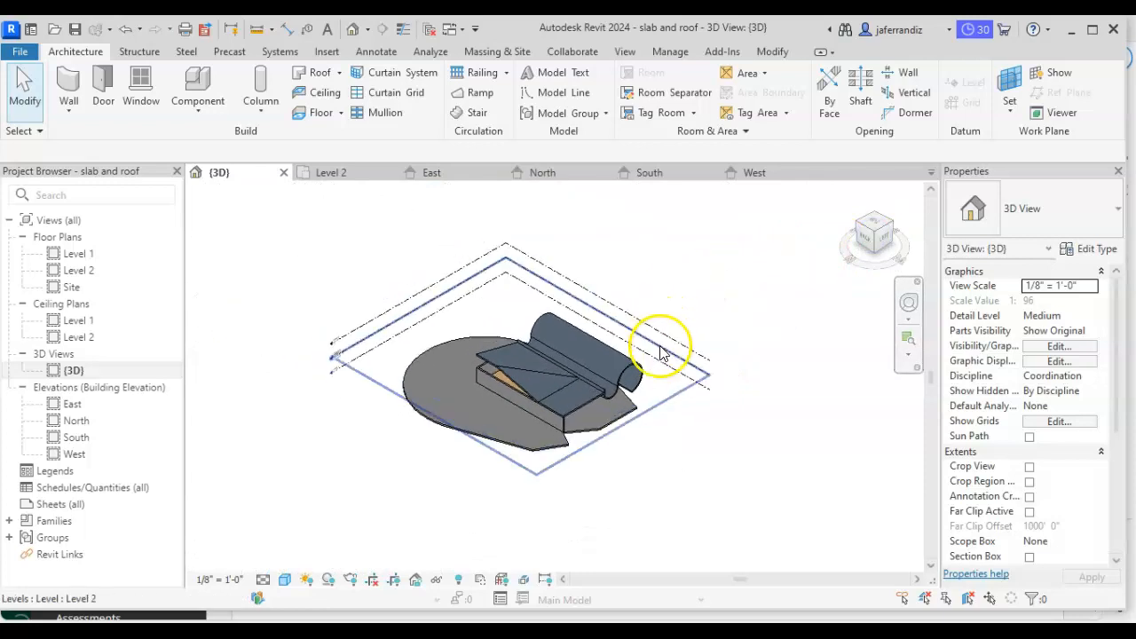
pyautogui.click(611, 414)
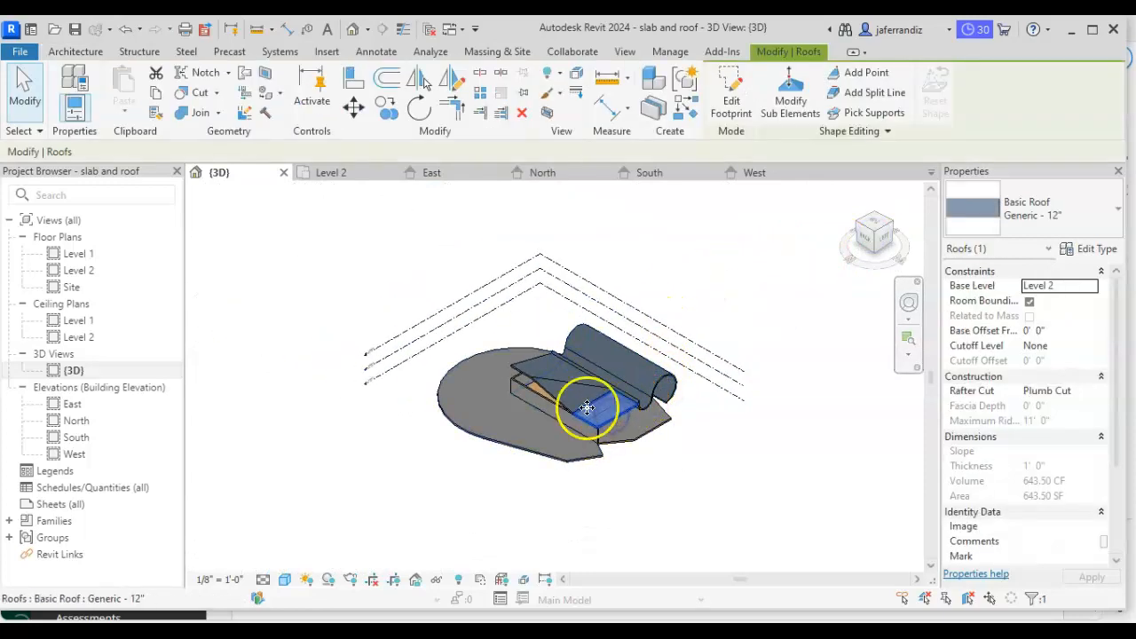
pyautogui.click(552, 390)
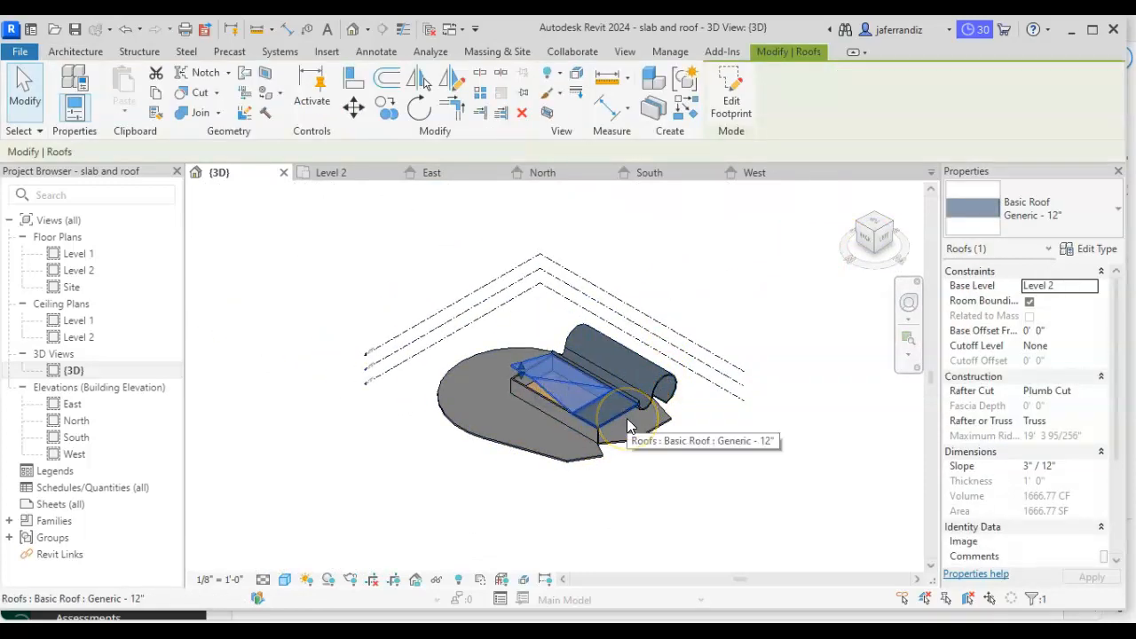
# - Try moving the curved roof's extrusion start to -0' 10 39/64" with its shape handle
pyautogui.click(648, 384)
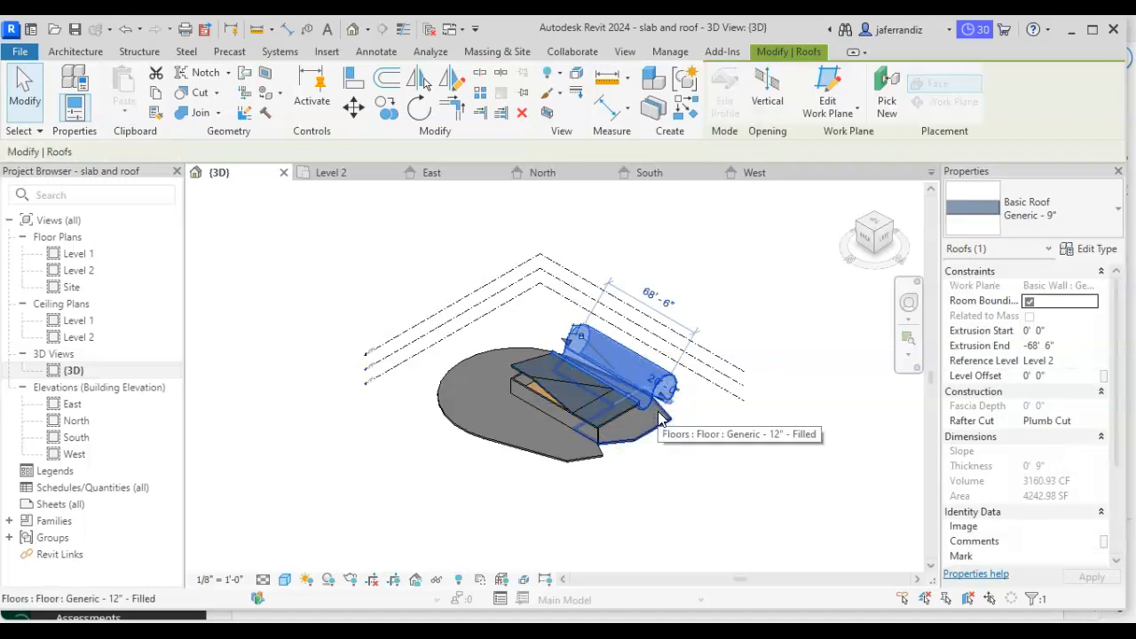
pyautogui.moveTo(641, 383); pyautogui.dragTo(572, 342)
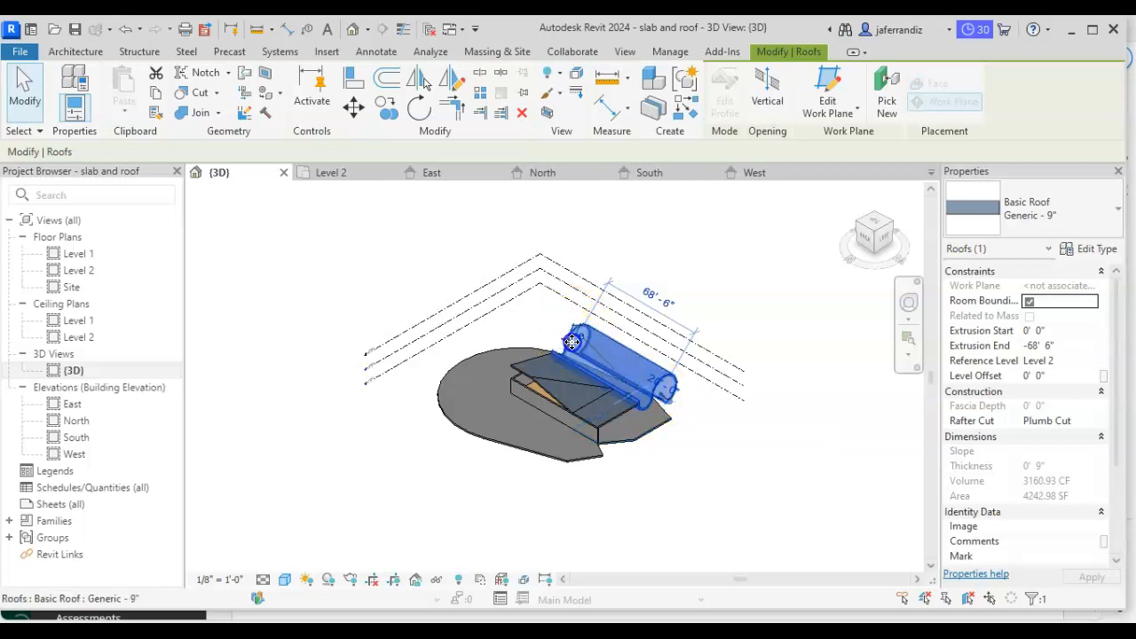
pyautogui.scroll(5, 568, 346)
pyautogui.moveTo(555, 329); pyautogui.dragTo(517, 311)
pyautogui.click(615, 377)
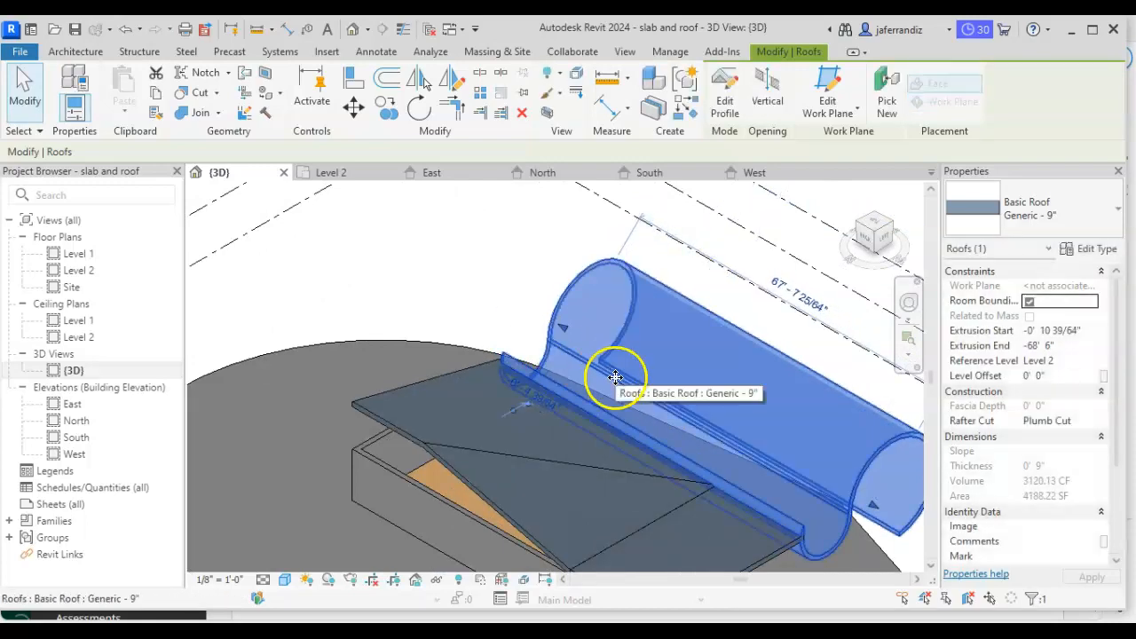
pyautogui.press('Escape')
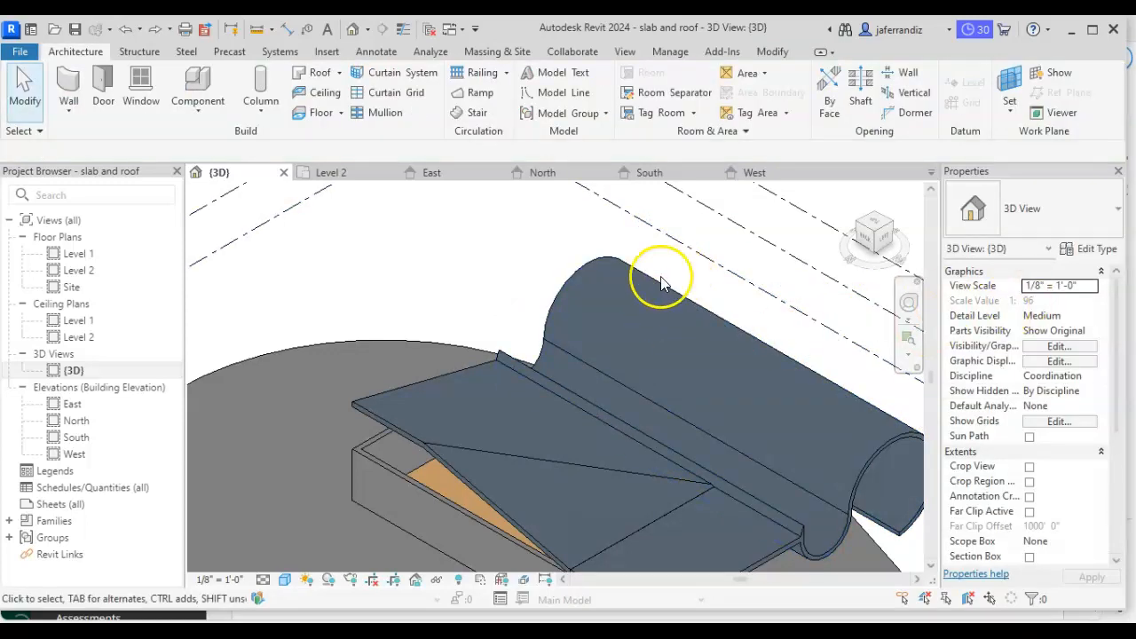
# - Edit the curved roof's profile from the left side, shortening the first arc so its upper end stops below the adjoining roof's lower corner
pyautogui.scroll(-1, 568, 383)
pyautogui.moveTo(600, 376); pyautogui.dragTo(487, 329, button='middle')
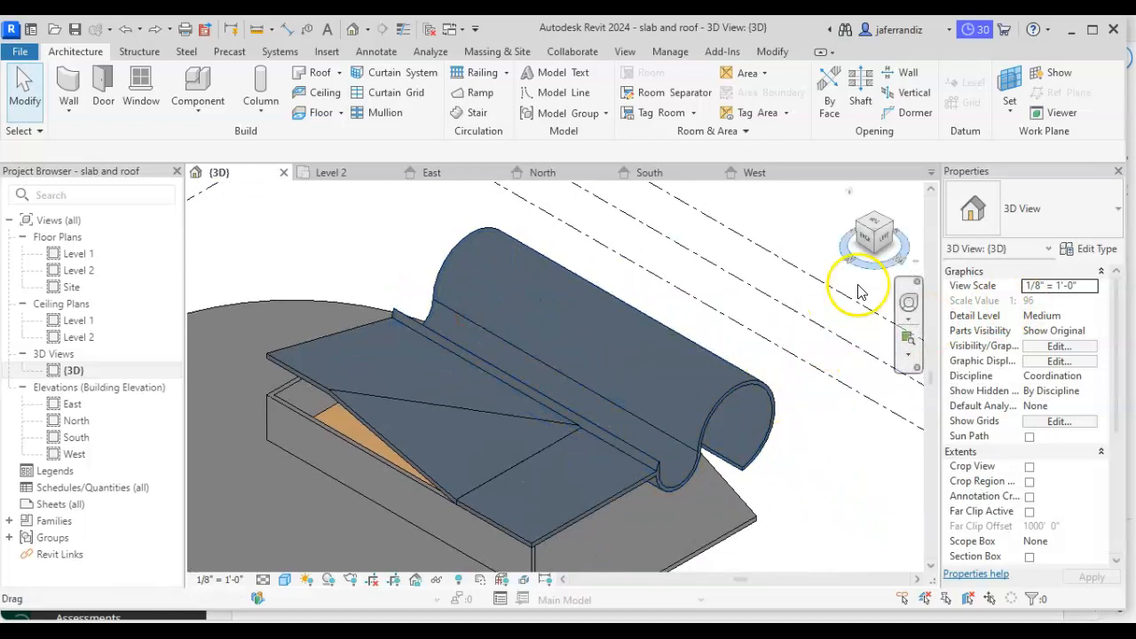
pyautogui.click(886, 242)
pyautogui.scroll(5, 577, 386)
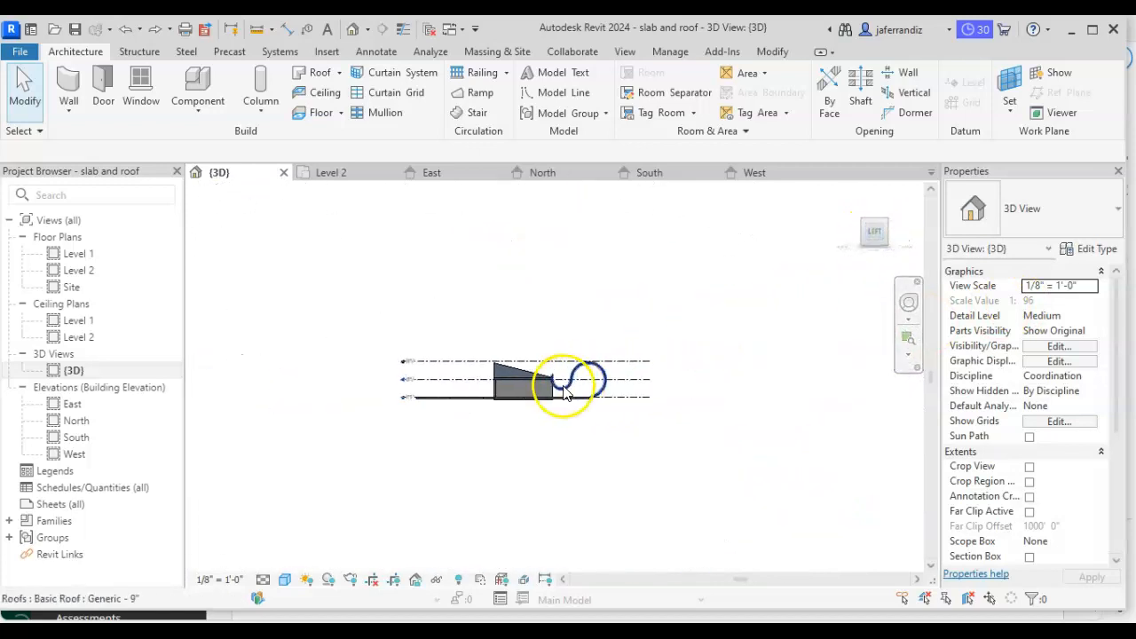
pyautogui.scroll(4, 568, 391)
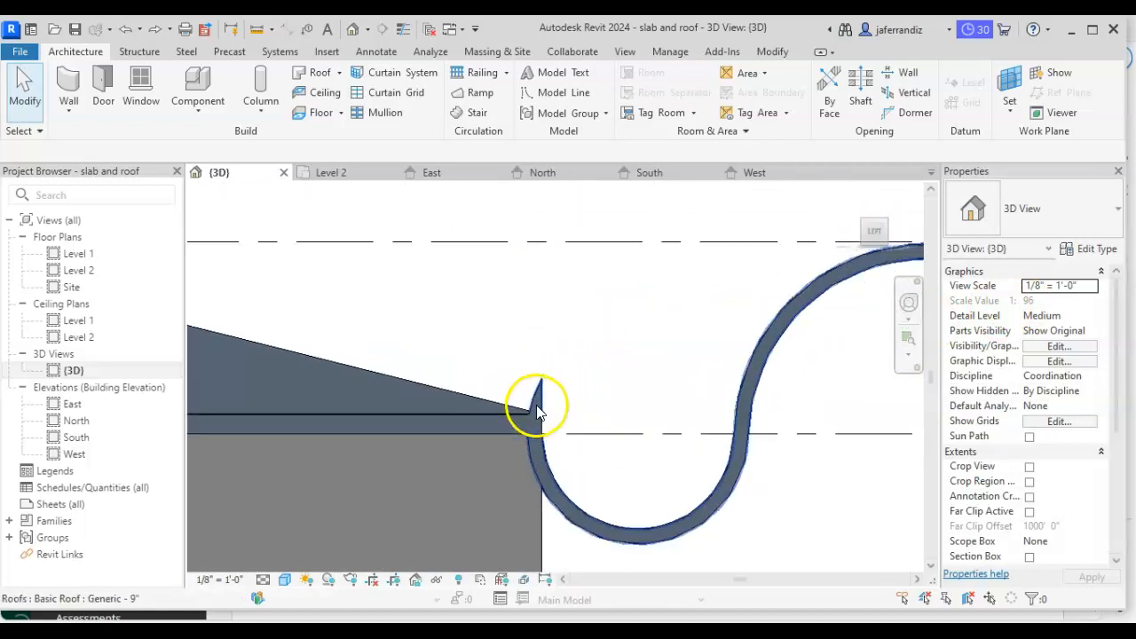
pyautogui.click(545, 398)
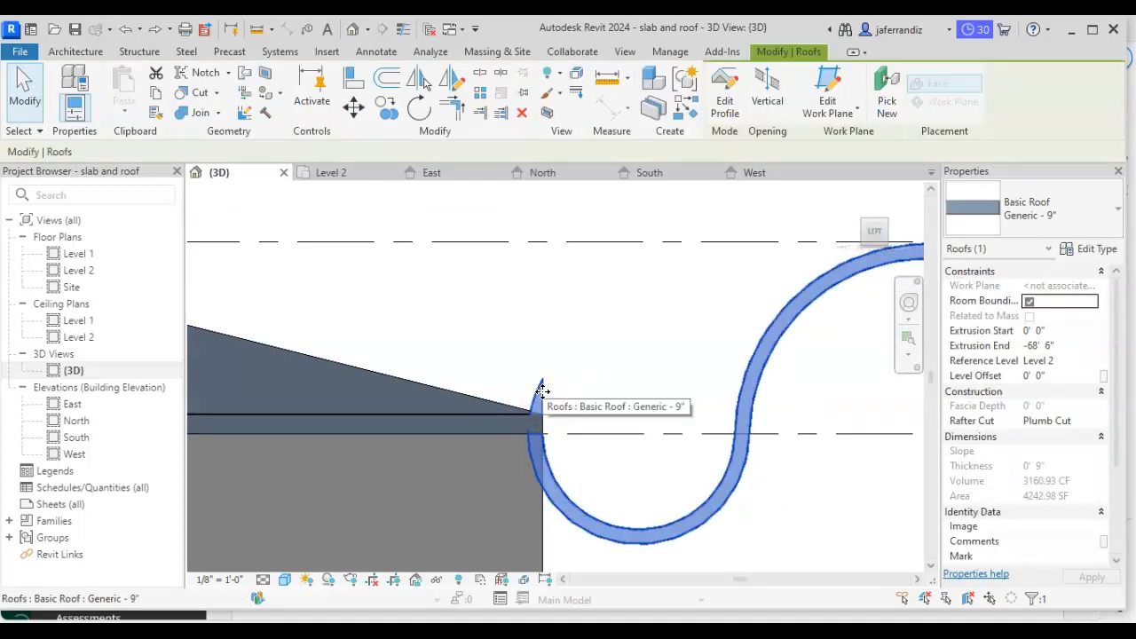
pyautogui.click(562, 335)
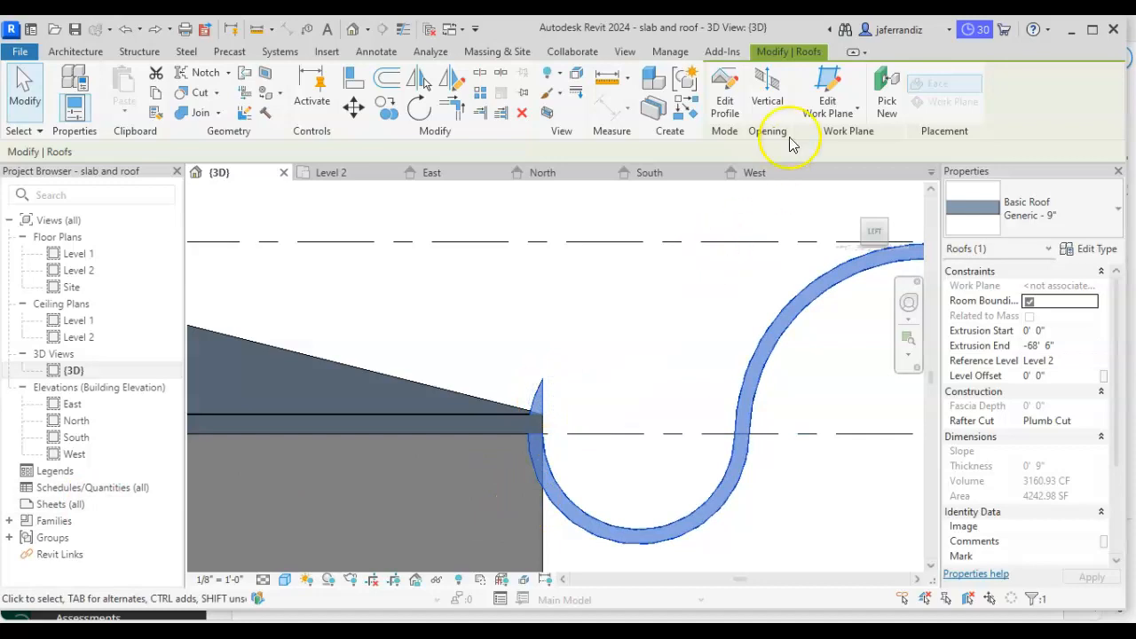
pyautogui.click(735, 109)
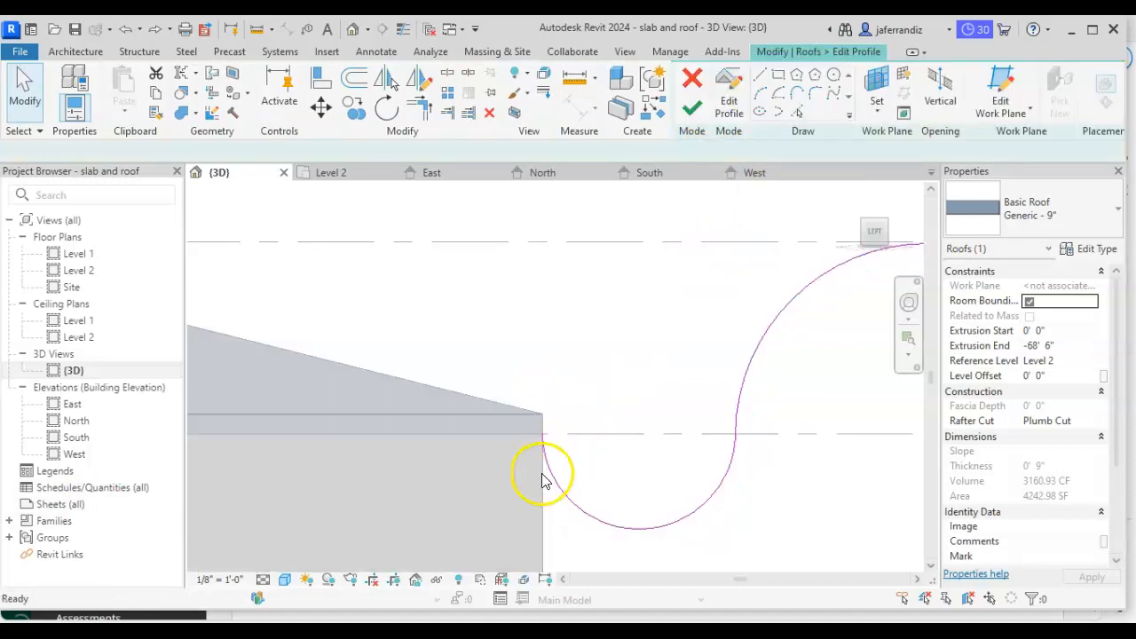
pyautogui.click(544, 454)
pyautogui.moveTo(543, 435); pyautogui.dragTo(547, 465)
pyautogui.click(604, 373)
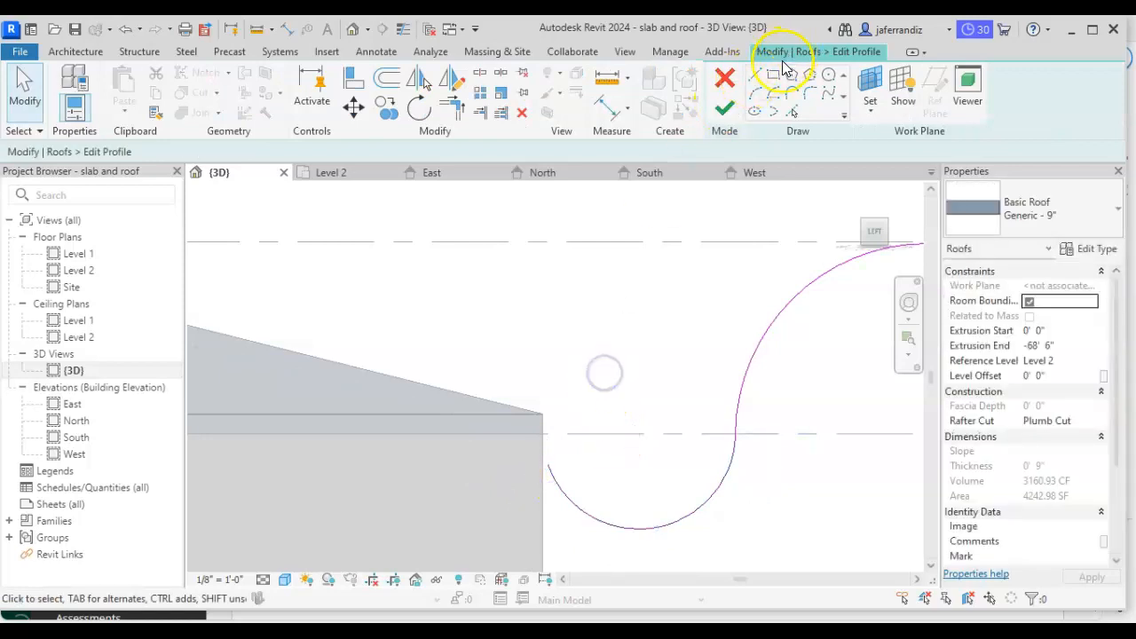
# - Try bridging the first arc's upper end and the adjoining roof's lower corner with a short line, finish the profile, and delete that line
pyautogui.click(753, 76)
pyautogui.click(547, 463)
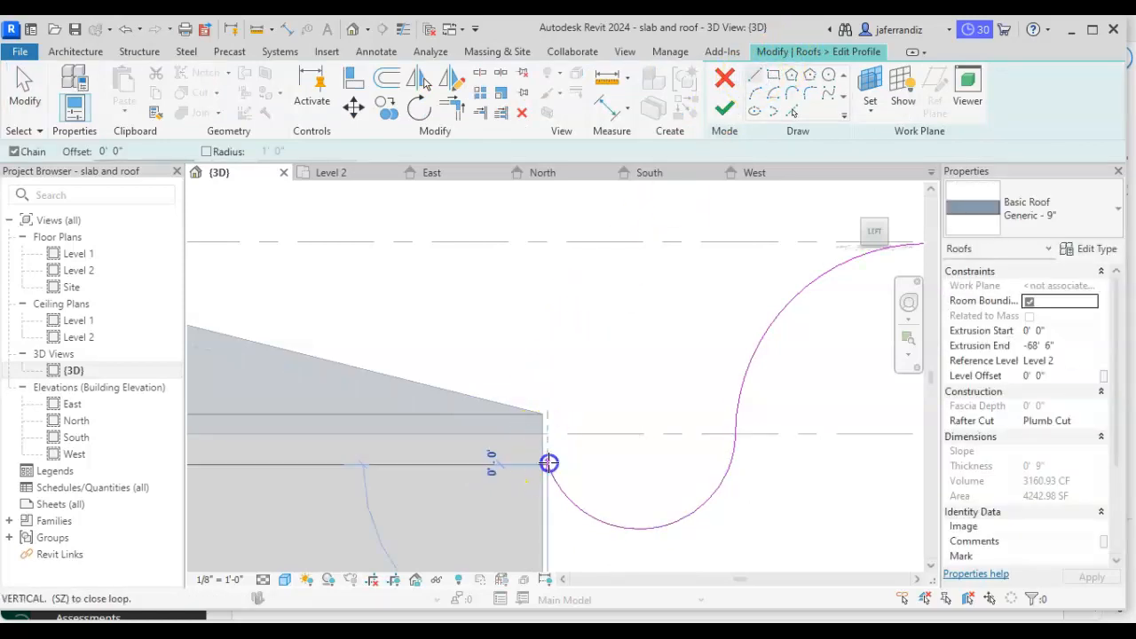
pyautogui.scroll(5, 543, 435)
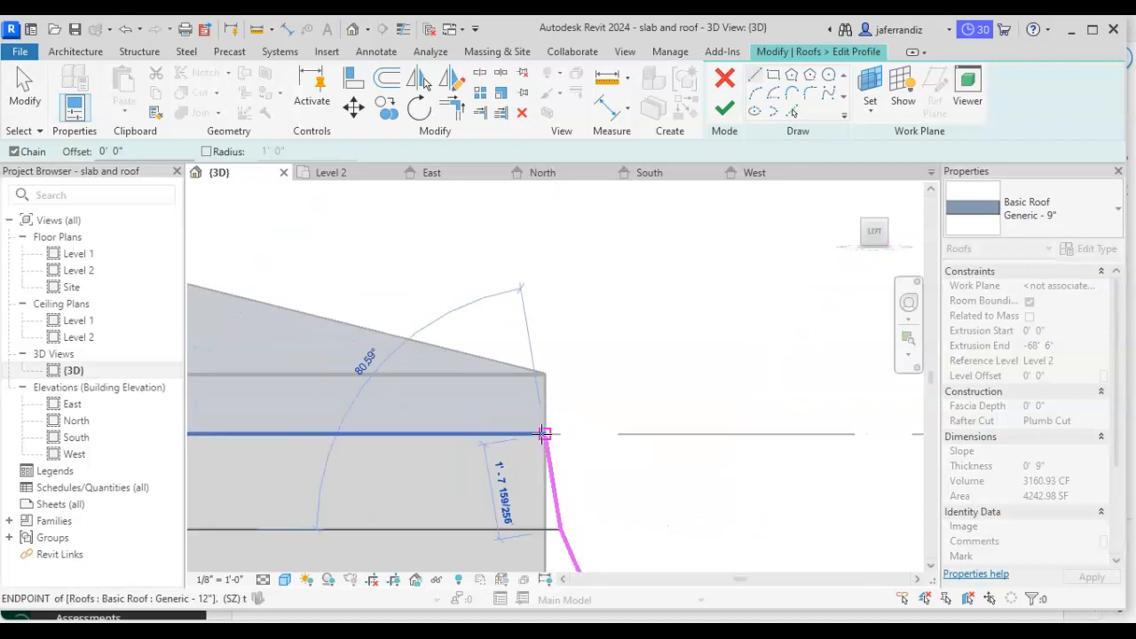
pyautogui.click(543, 435)
pyautogui.scroll(-5, 610, 407)
pyautogui.moveTo(629, 409); pyautogui.dragTo(598, 395, button='middle')
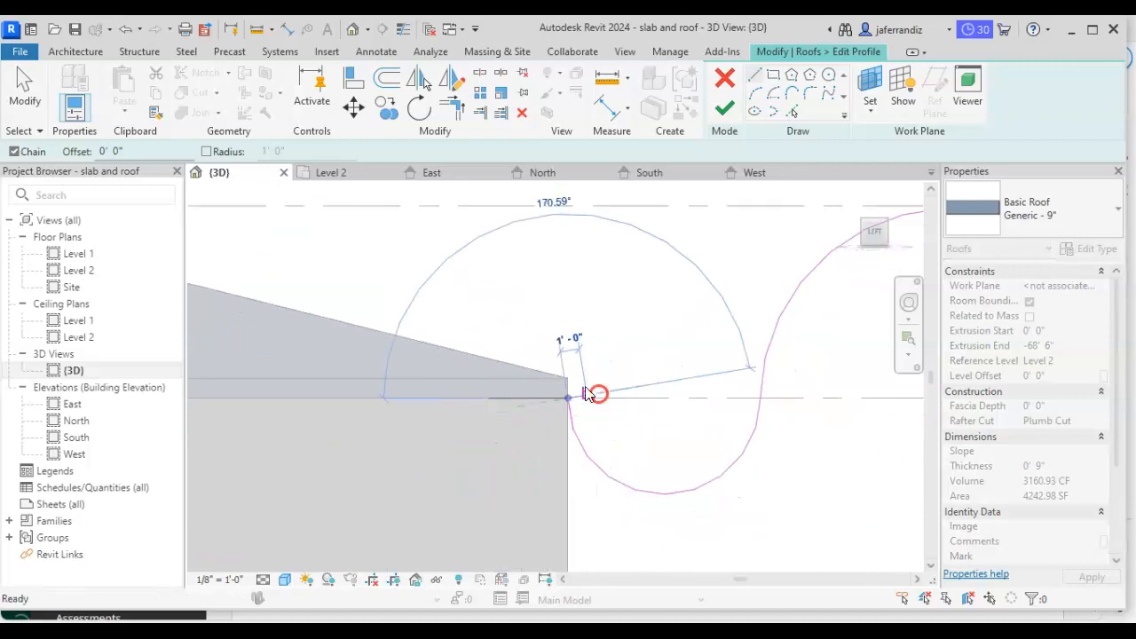
pyautogui.press('Escape')
pyautogui.press('Escape')
pyautogui.click(725, 108)
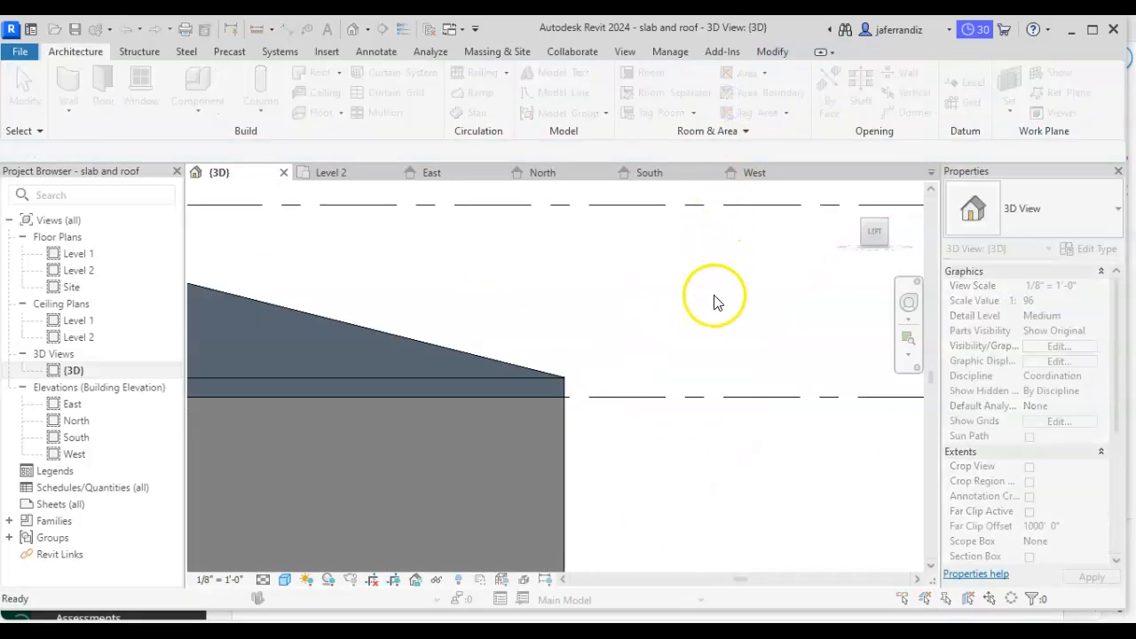
pyautogui.scroll(-3, 710, 323)
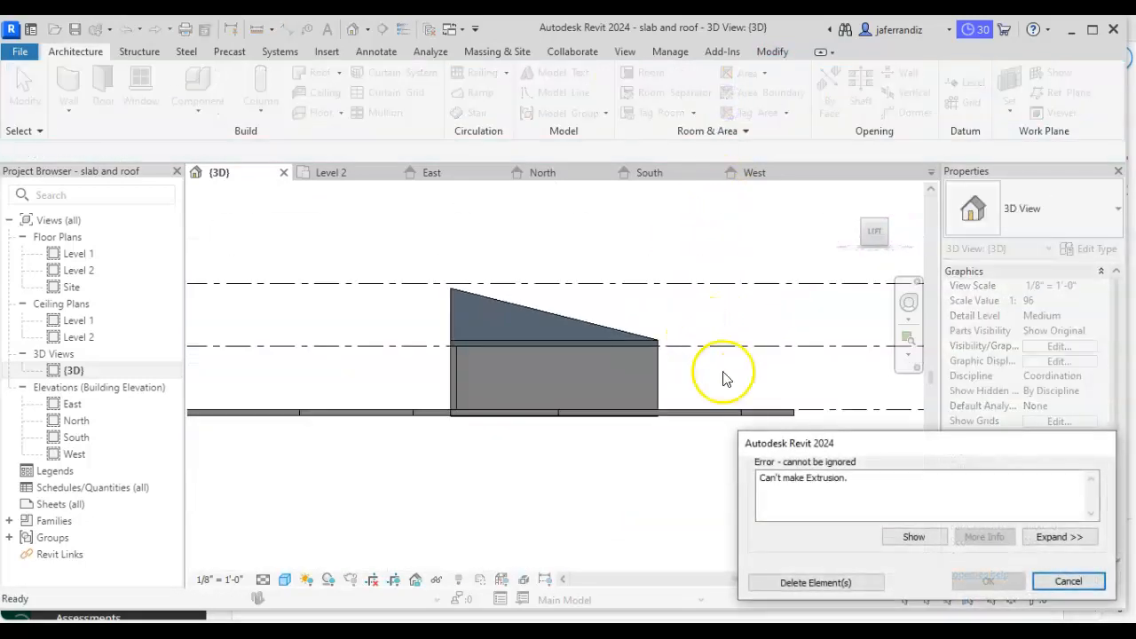
pyautogui.click(847, 583)
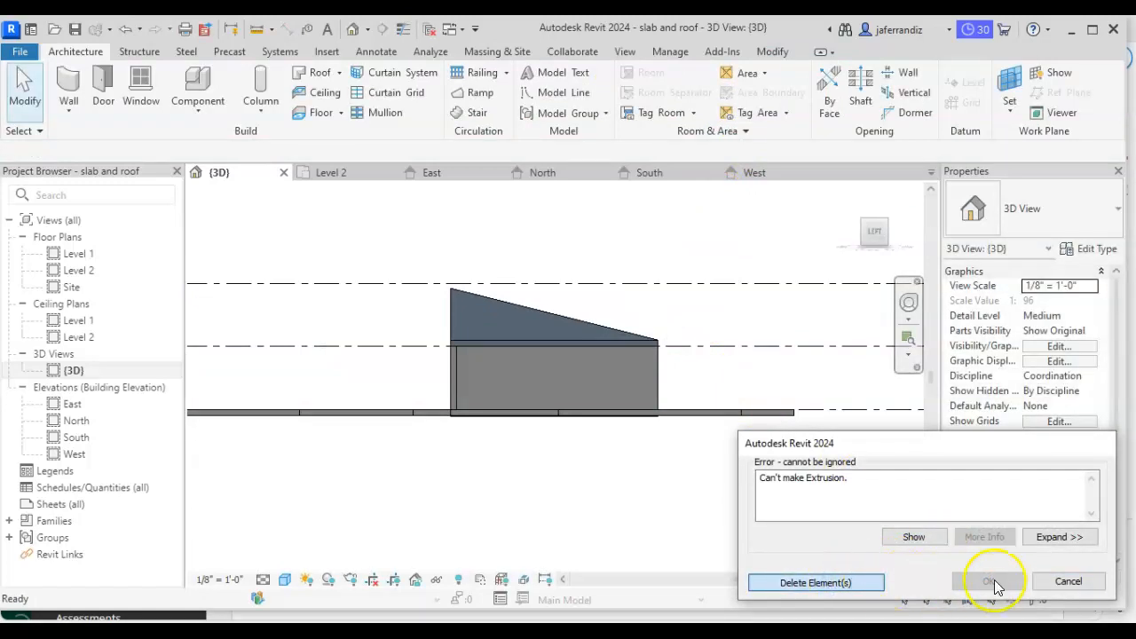
pyautogui.click(1066, 580)
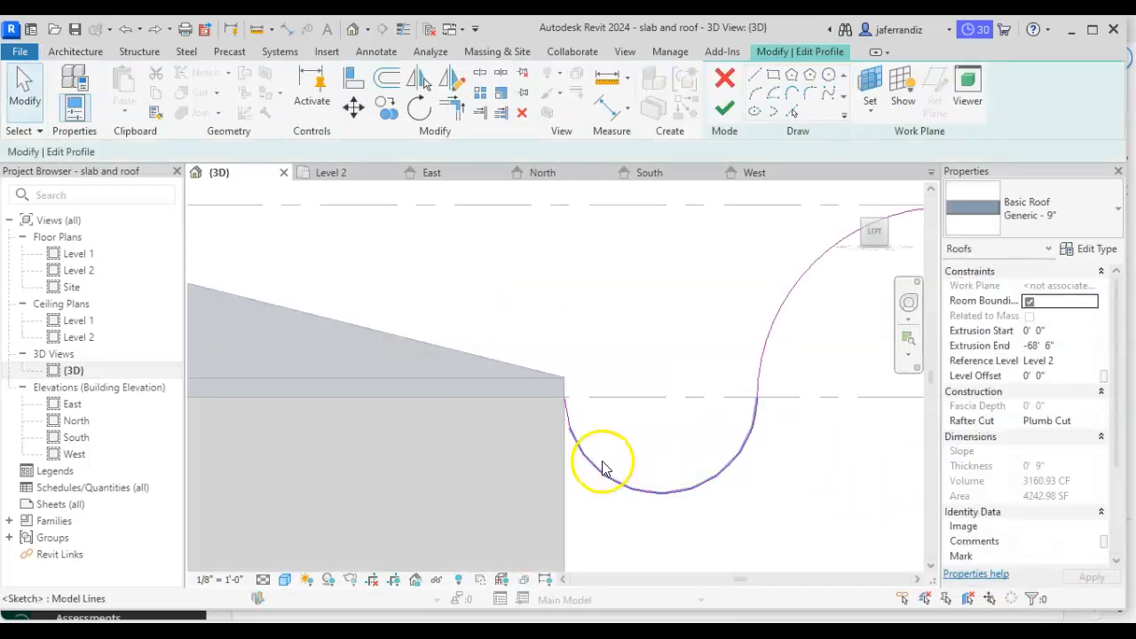
pyautogui.click(569, 429)
pyautogui.click(718, 426)
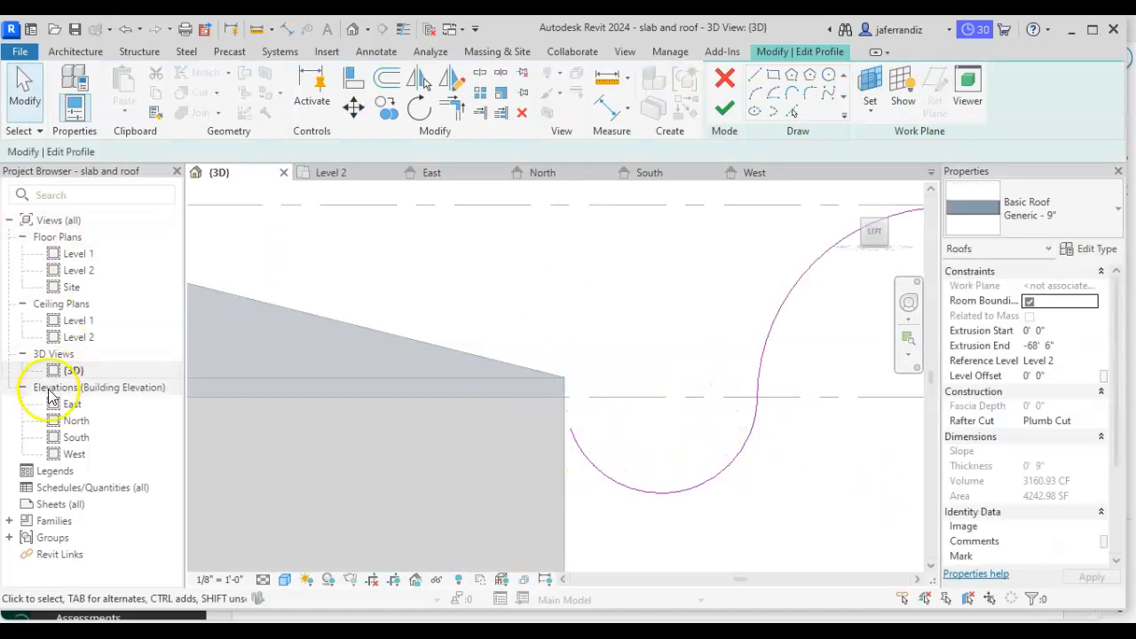
# - From the corner view, try drawing the bridging line from the roof's lower corner to the arc, finish the profile, and remove the line
pyautogui.click(884, 226)
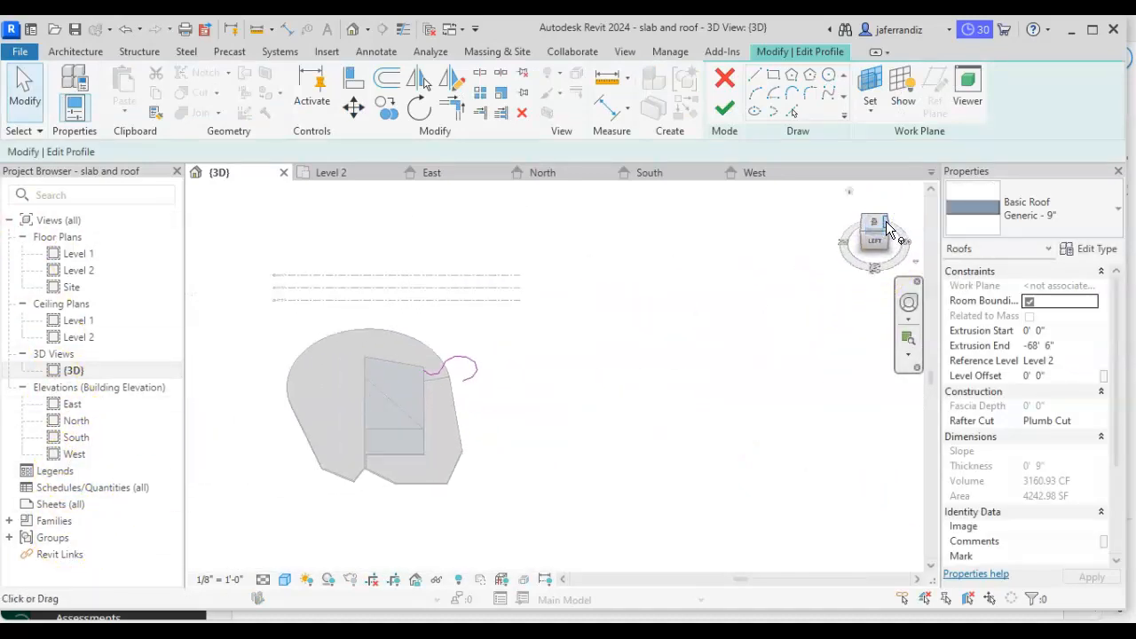
pyautogui.click(887, 236)
pyautogui.scroll(6, 621, 382)
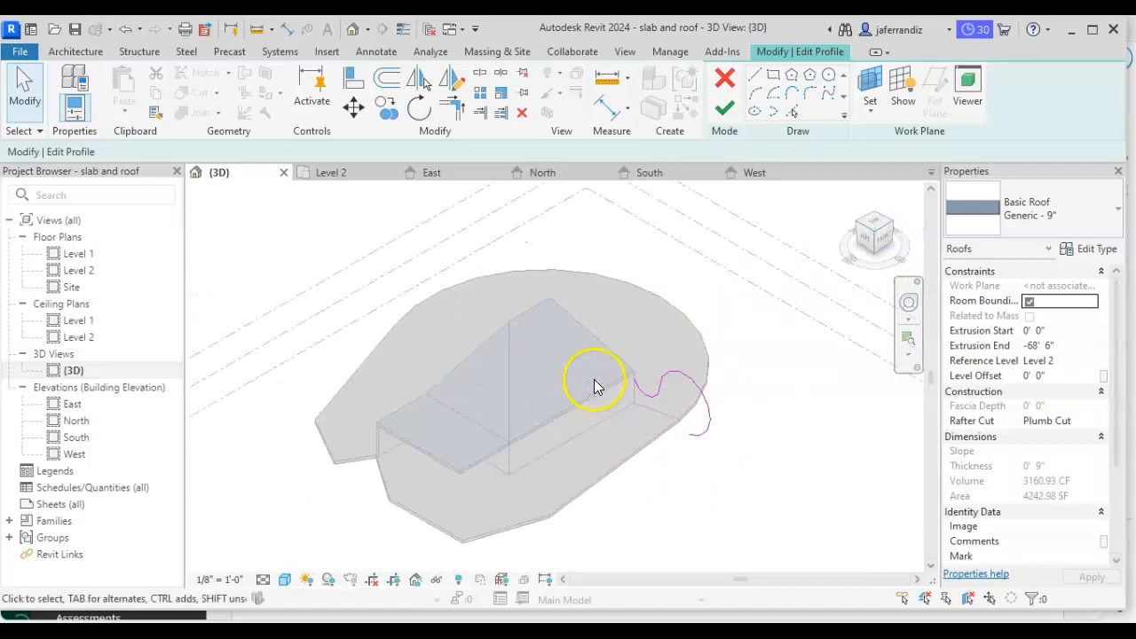
pyautogui.scroll(2, 675, 387)
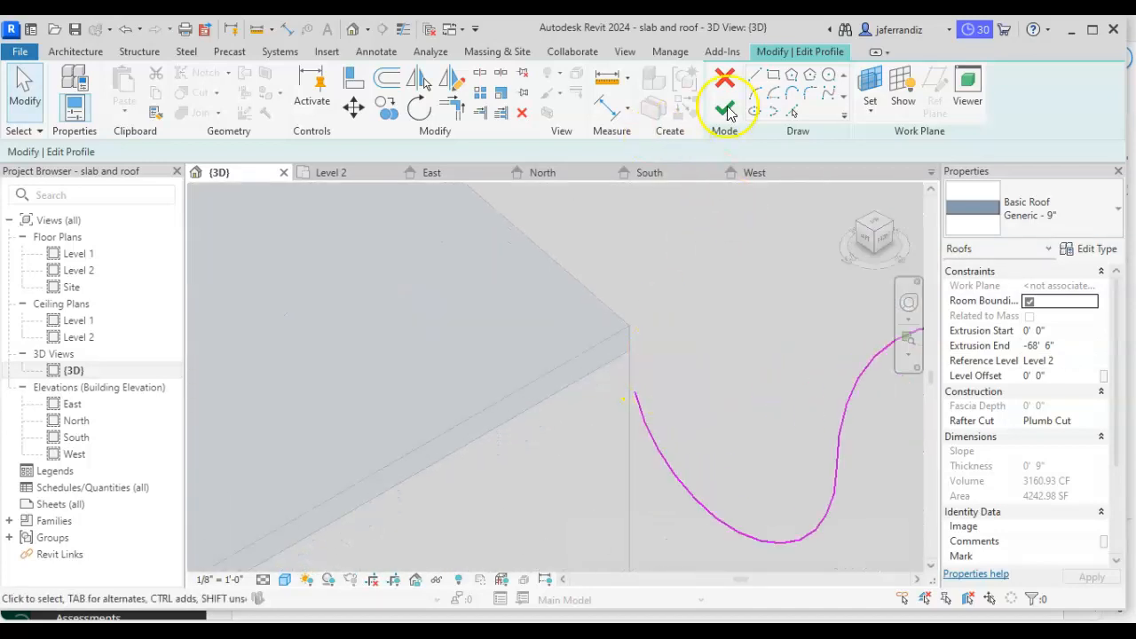
pyautogui.click(757, 76)
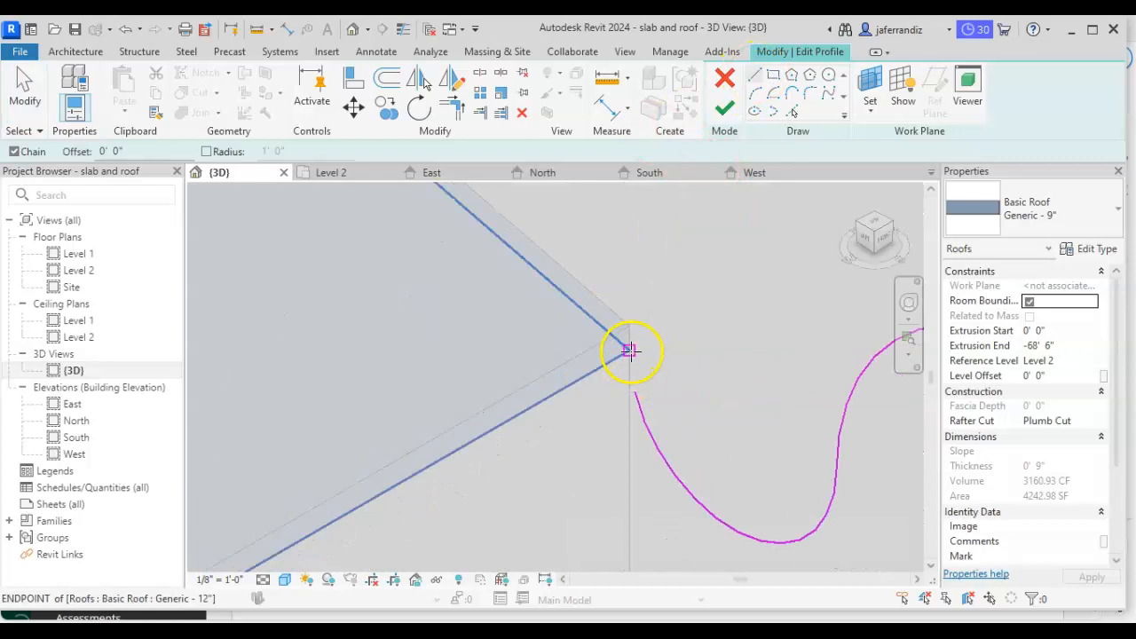
pyautogui.click(630, 350)
pyautogui.click(638, 392)
pyautogui.press('Escape')
pyautogui.press('Escape')
pyautogui.click(723, 114)
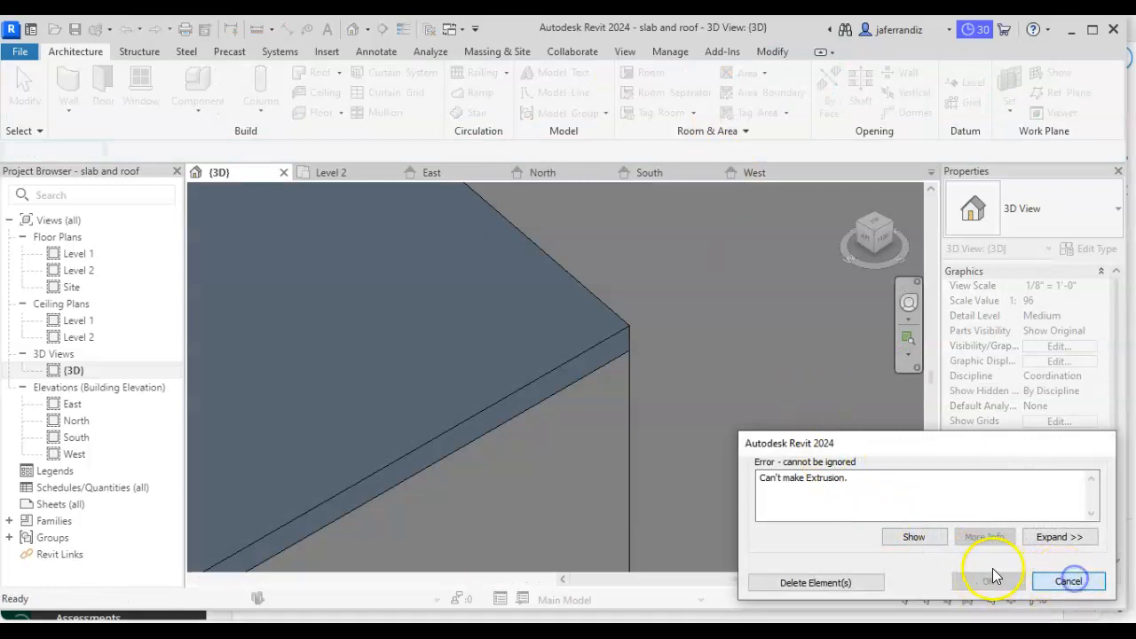
pyautogui.click(1068, 582)
pyautogui.click(639, 383)
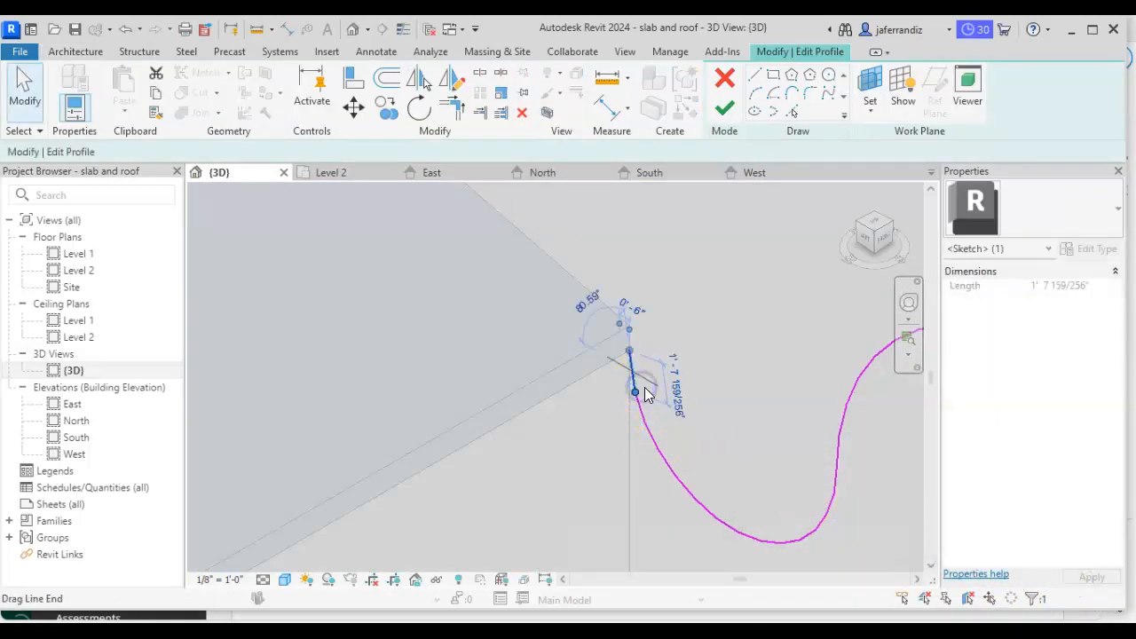
pyautogui.press('Delete')
# - Extend the first arc's upper end to just below the adjoining roof's corner, finish the profile, and unjoin the non-intersecting elements
pyautogui.click(638, 399)
pyautogui.moveTo(637, 392); pyautogui.dragTo(630, 365)
pyautogui.click(727, 108)
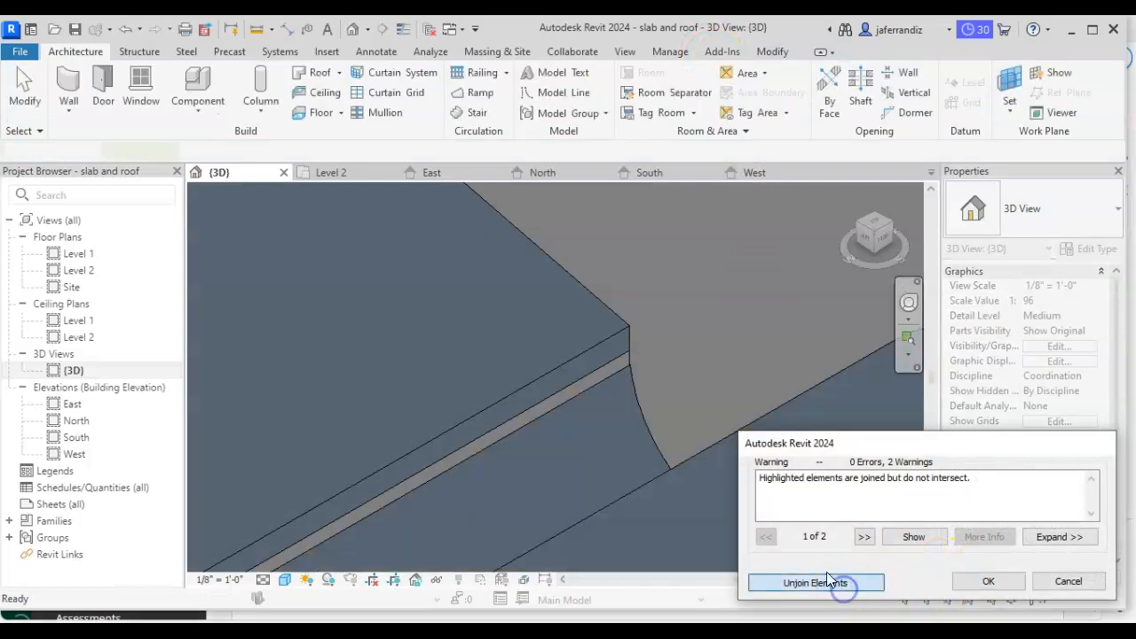
pyautogui.click(816, 583)
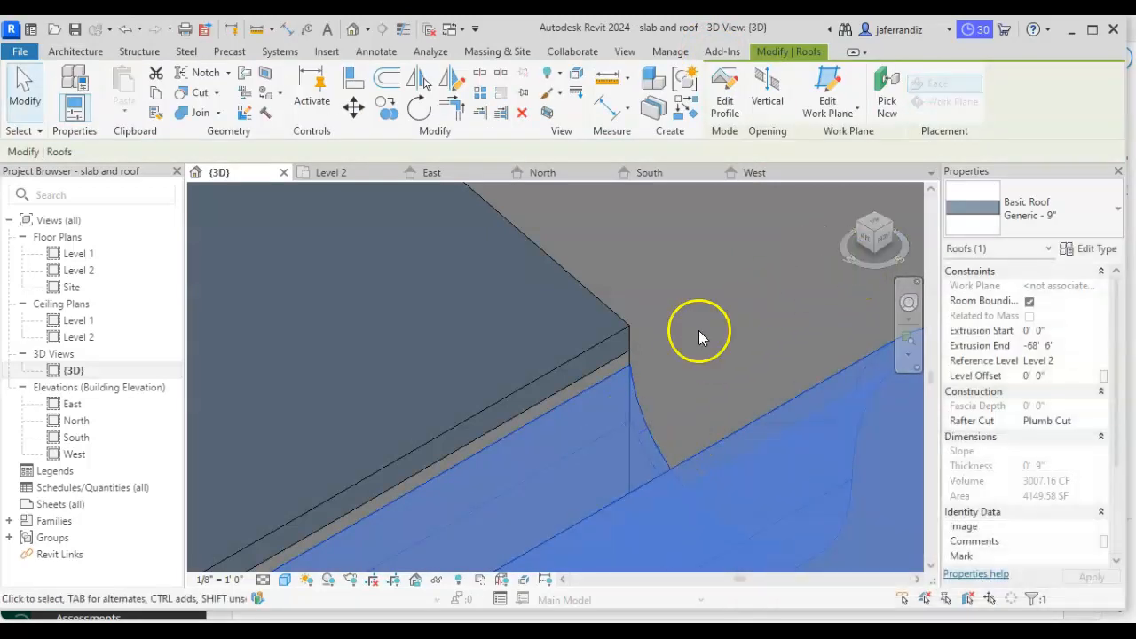
# - Align the curved roof's inner end with the outer face of the adjoining wall, working from the left side
pyautogui.click(862, 242)
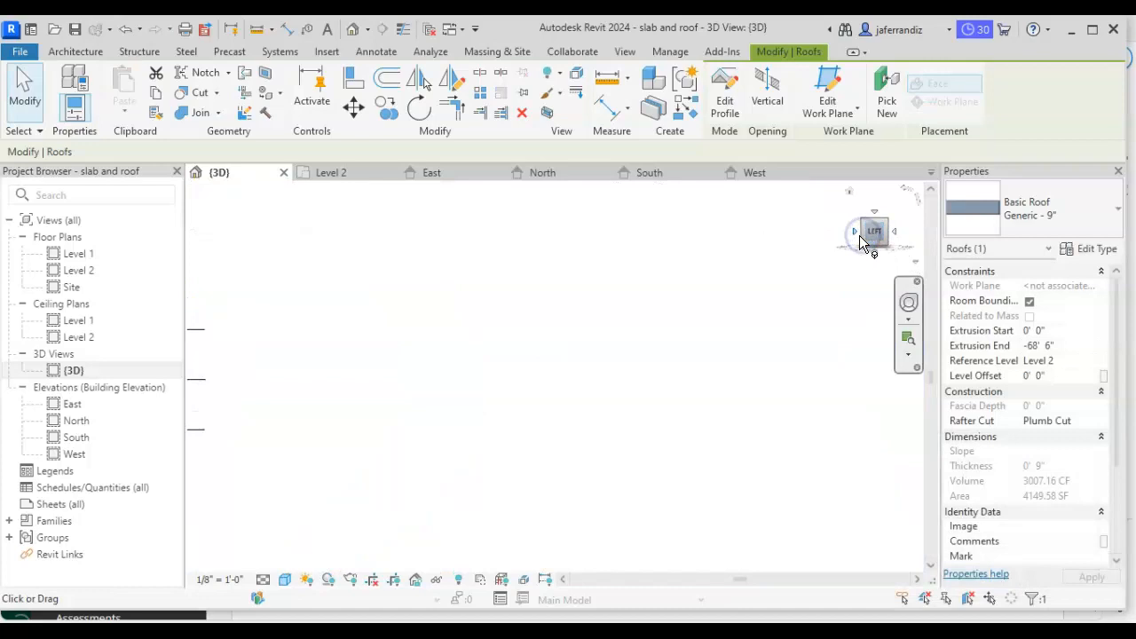
pyautogui.scroll(5, 465, 394)
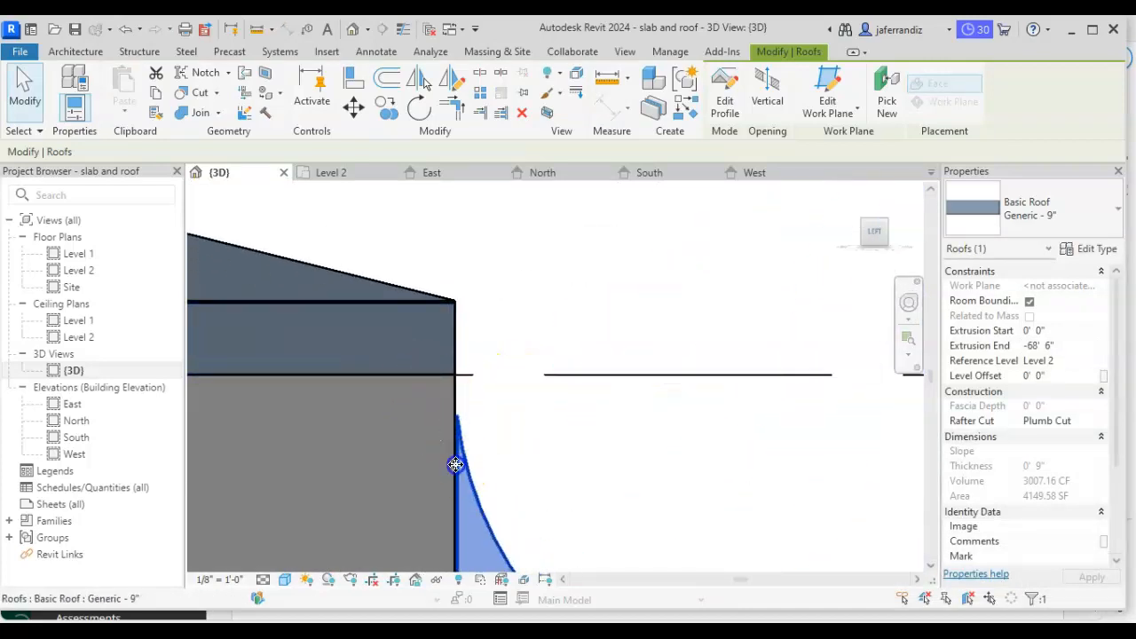
pyautogui.scroll(3, 456, 420)
pyautogui.click(446, 399)
pyautogui.click(436, 394)
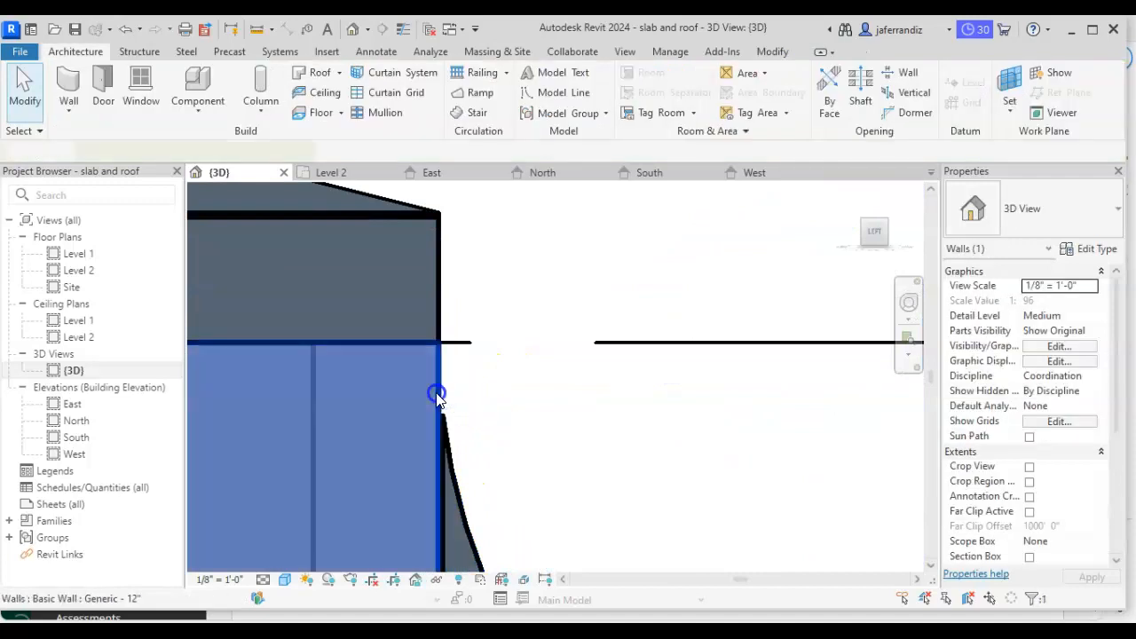
pyautogui.click(448, 449)
pyautogui.scroll(-2, 438, 438)
pyautogui.moveTo(446, 445); pyautogui.dragTo(450, 397, button='middle')
pyautogui.scroll(2, 441, 417)
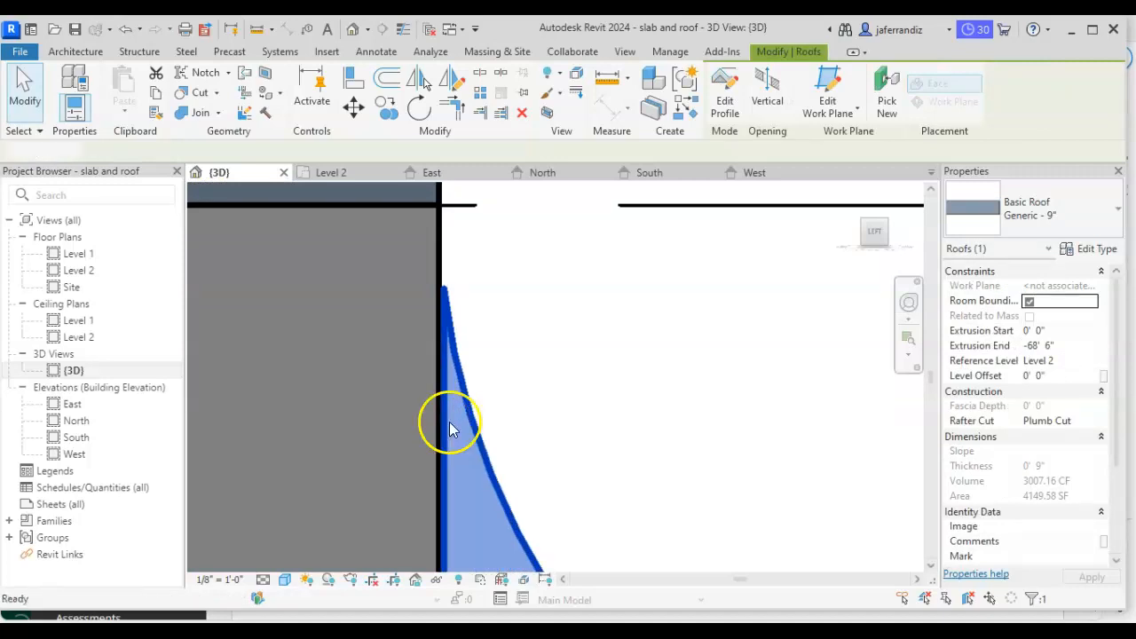
pyautogui.press('a')
pyautogui.press('l')
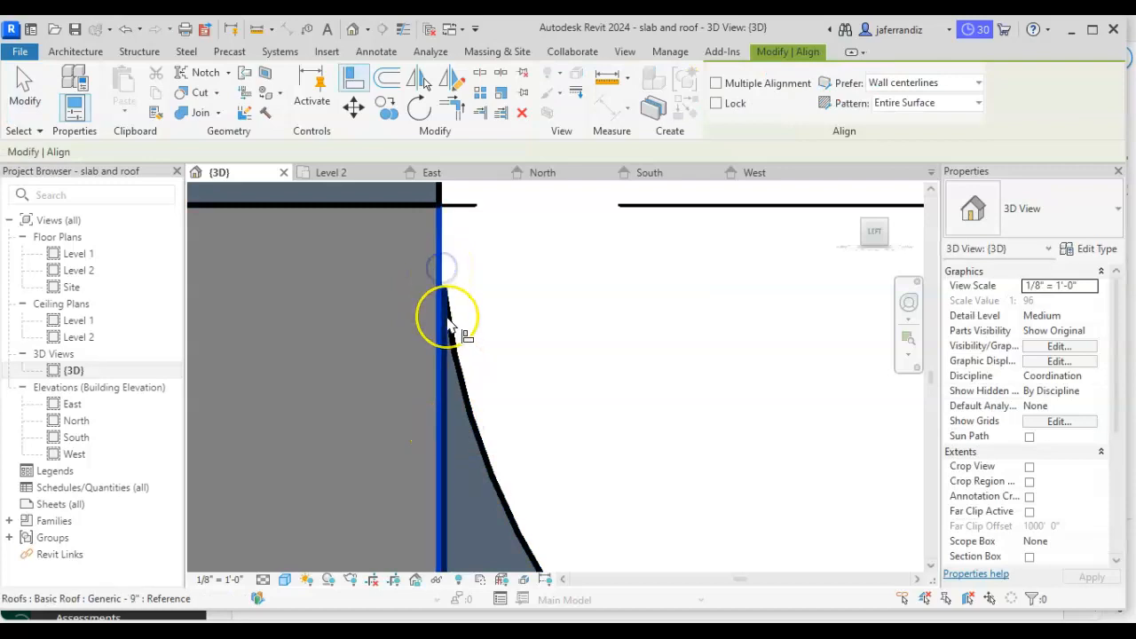
pyautogui.press('Tab')
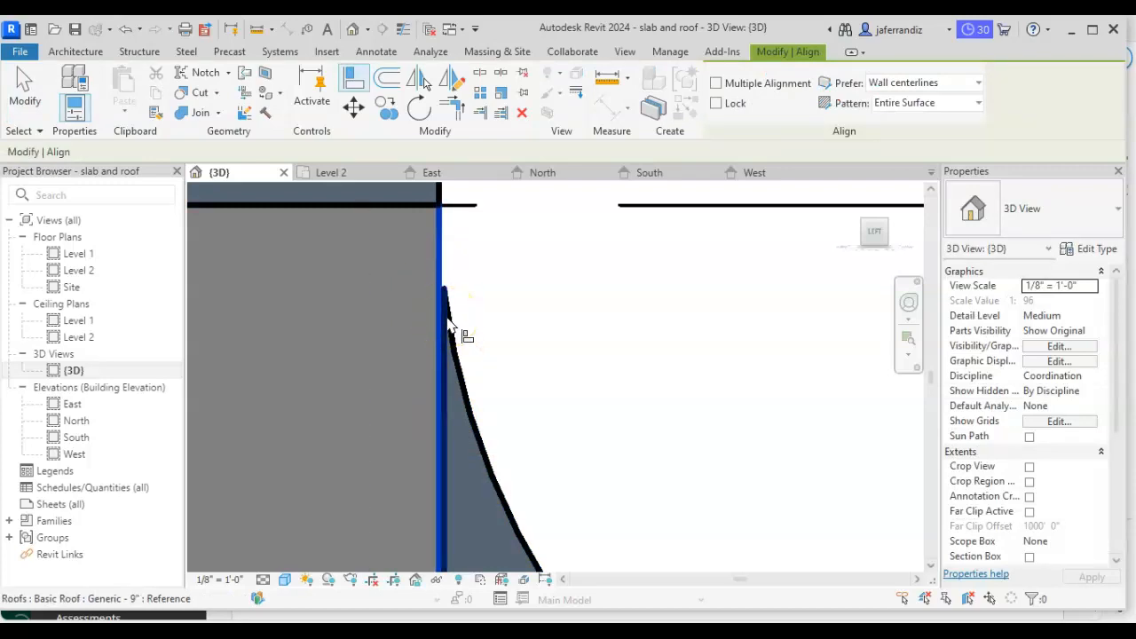
pyautogui.click(448, 327)
pyautogui.scroll(-2, 513, 395)
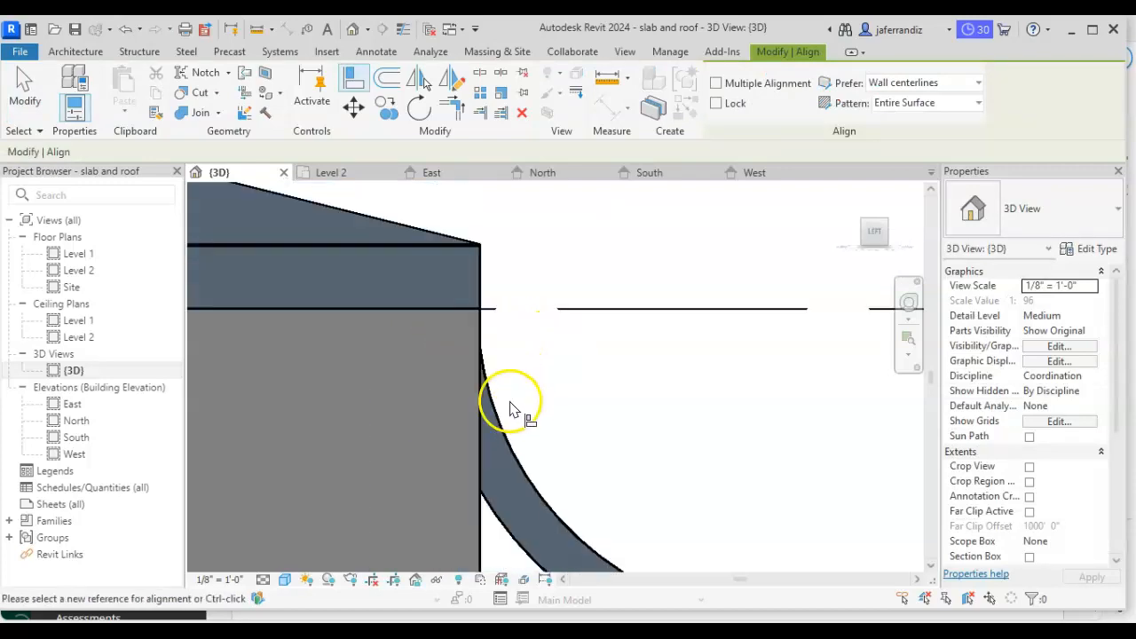
pyautogui.press('Escape')
pyautogui.press('Escape')
pyautogui.scroll(-4, 513, 411)
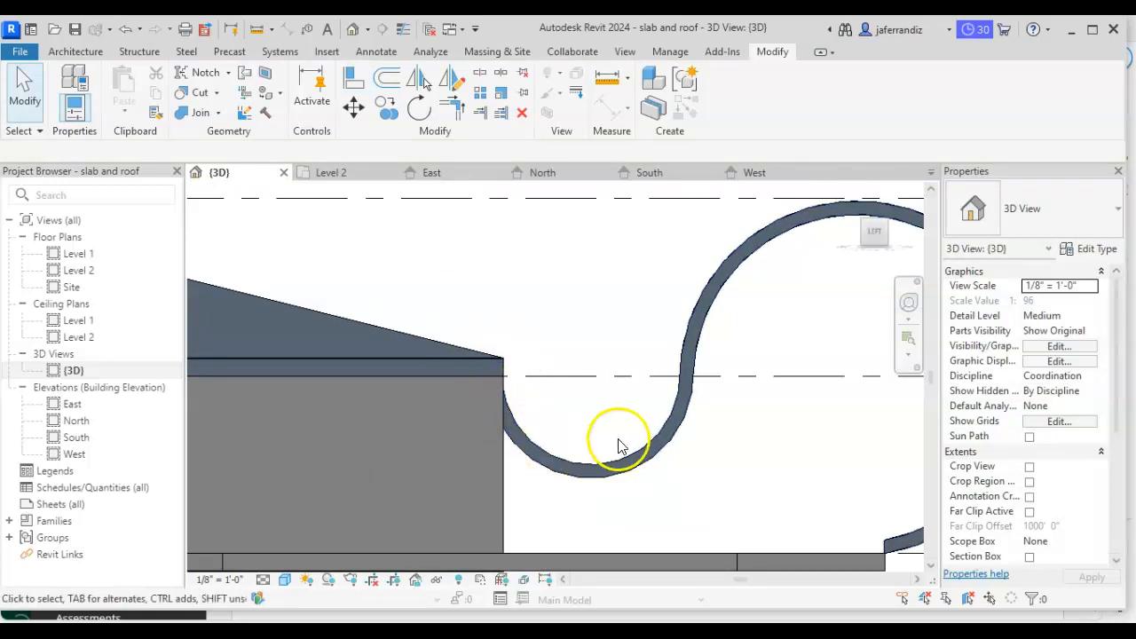
pyautogui.scroll(-3, 619, 447)
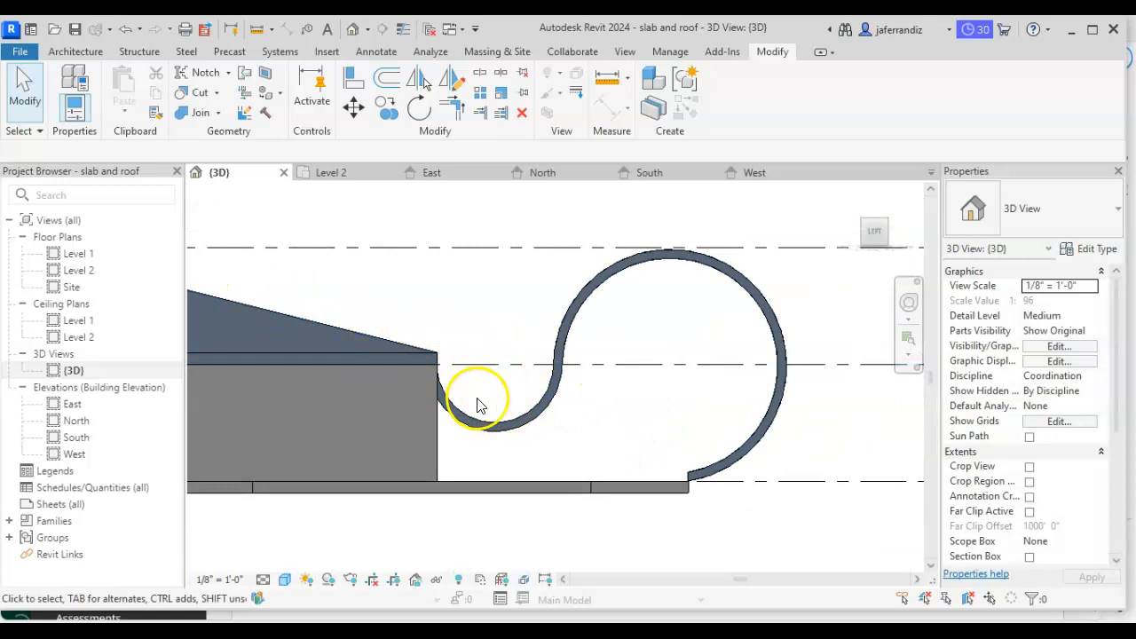
# - Edit the curved roof's profile and move the large 10' 0" radius arc down from the slab edge's upper corner to its lower corner
pyautogui.click(715, 476)
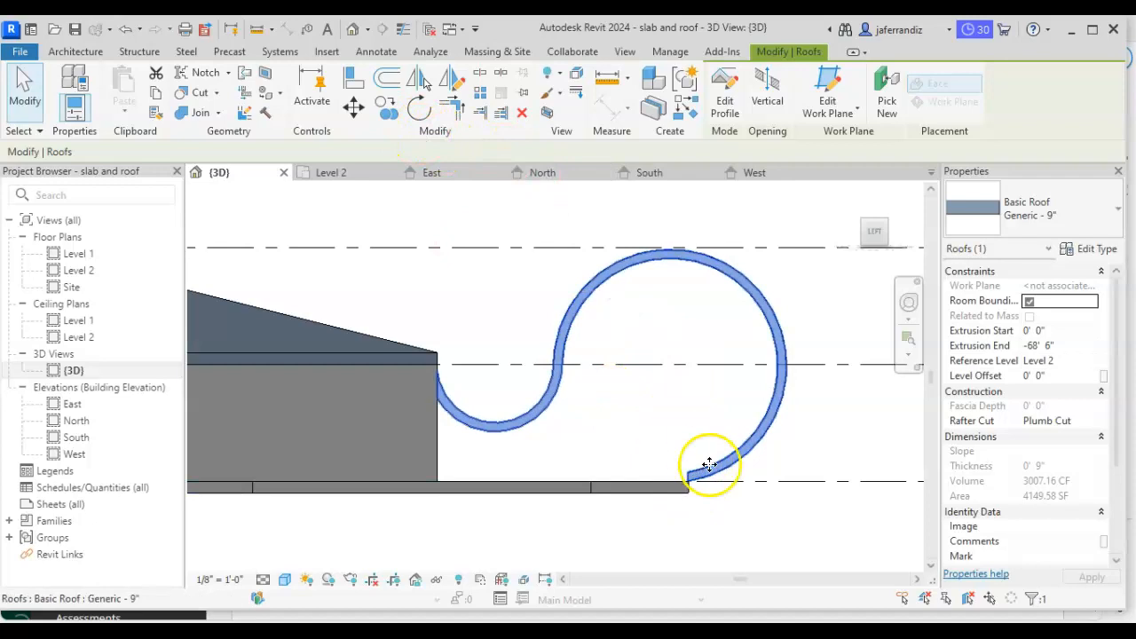
pyautogui.click(742, 111)
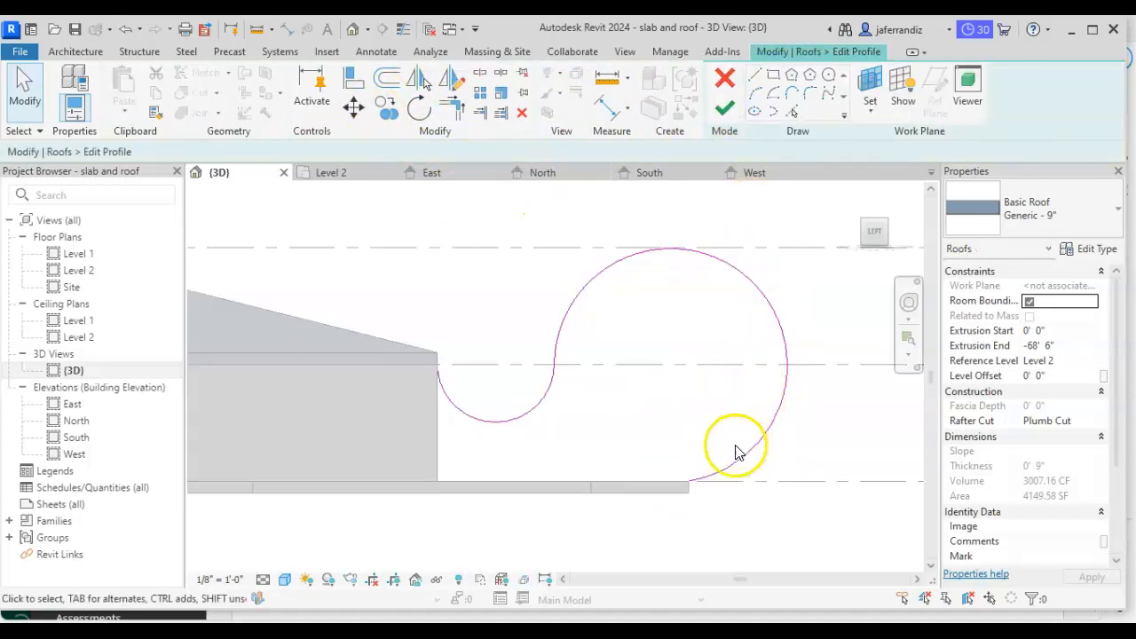
pyautogui.click(724, 479)
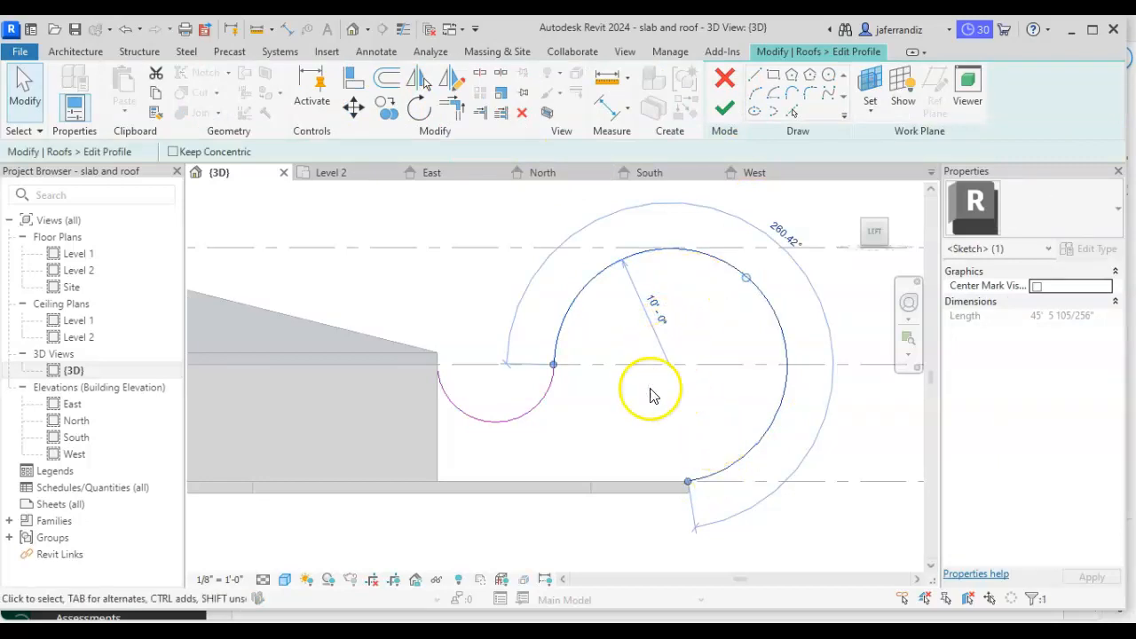
pyautogui.click(531, 411)
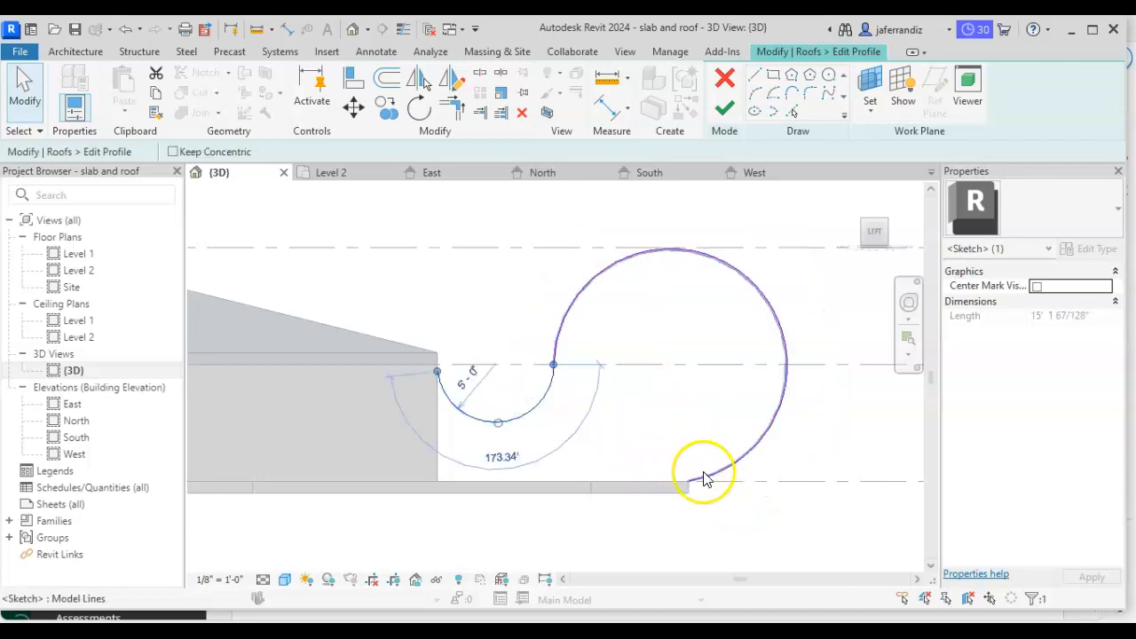
pyautogui.click(702, 478)
pyautogui.click(549, 406)
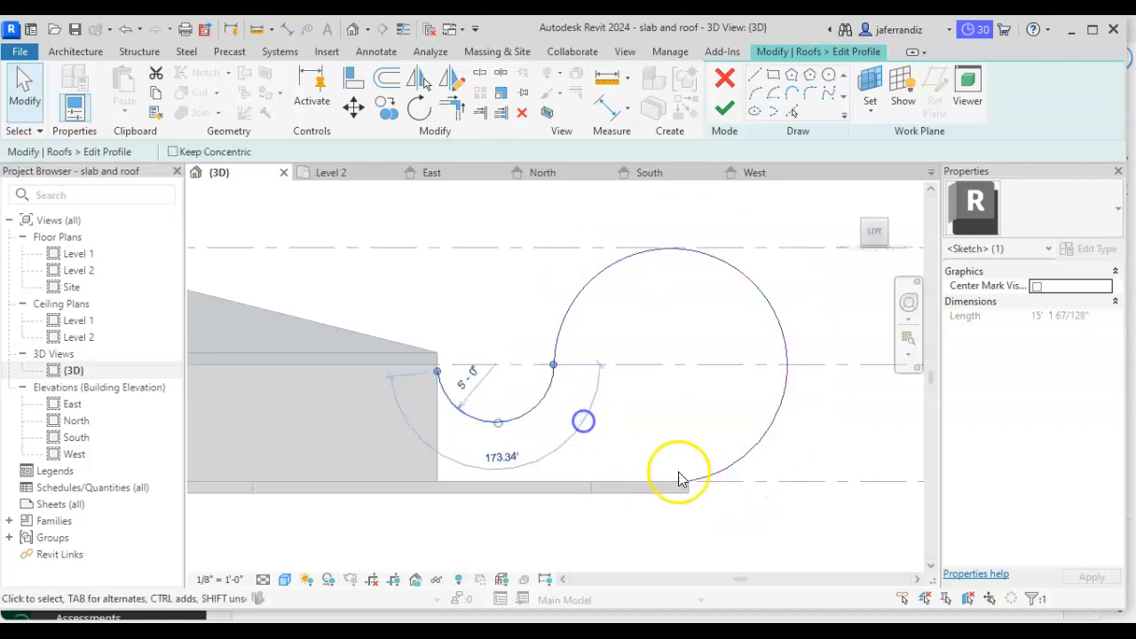
pyautogui.click(700, 494)
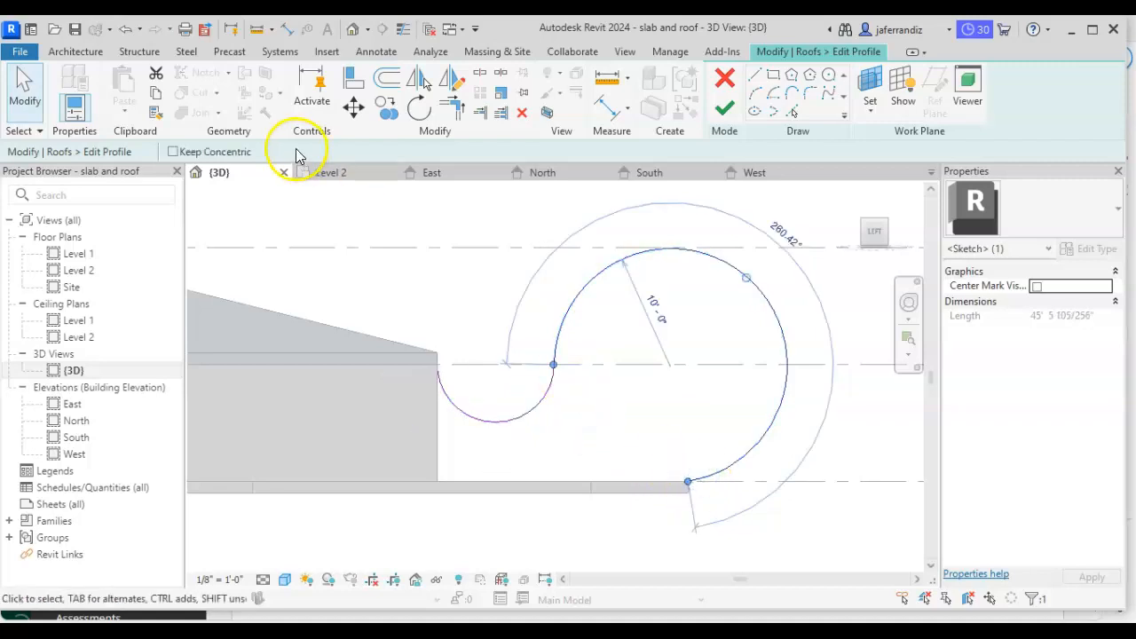
pyautogui.click(353, 106)
pyautogui.scroll(5, 688, 484)
pyautogui.click(687, 457)
pyautogui.click(678, 491)
pyautogui.scroll(-3, 577, 462)
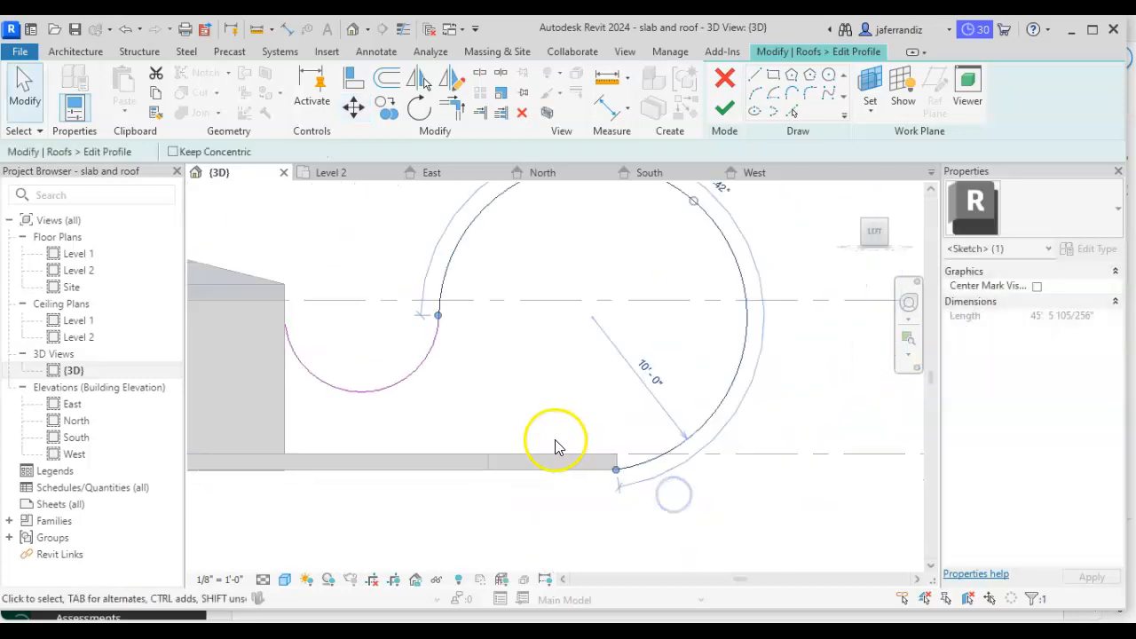
# - Check the small 5' 0" arc's end against the wall face and finish editing the curved roof's profile
pyautogui.moveTo(555, 446); pyautogui.dragTo(616, 477, button='middle')
pyautogui.scroll(3, 532, 414)
pyautogui.click(501, 397)
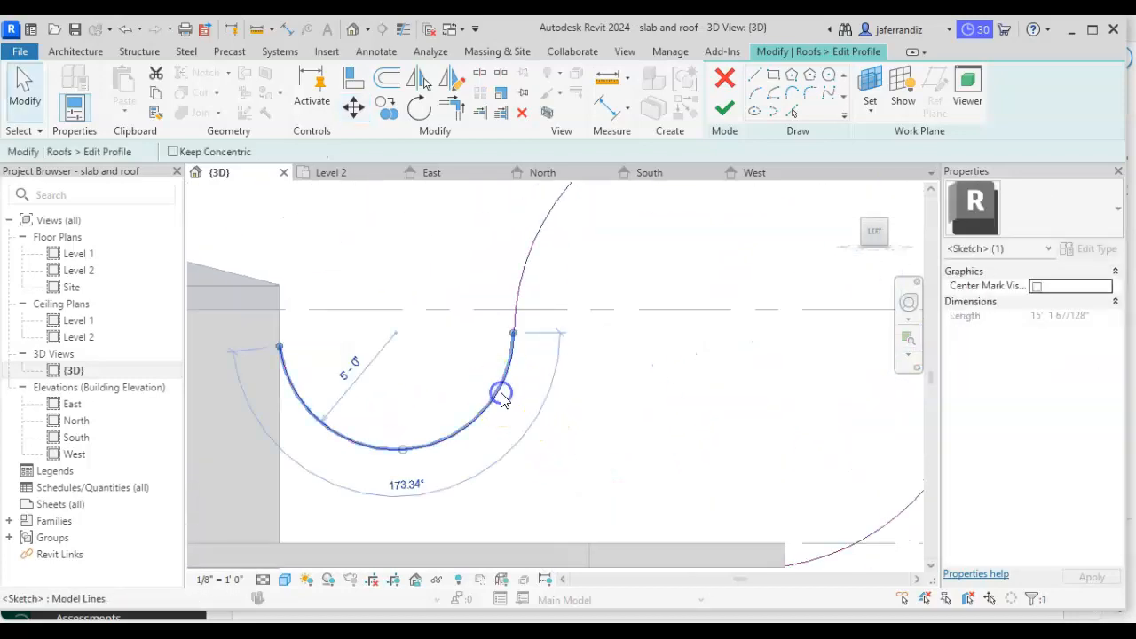
pyautogui.press('Escape')
pyautogui.click(291, 374)
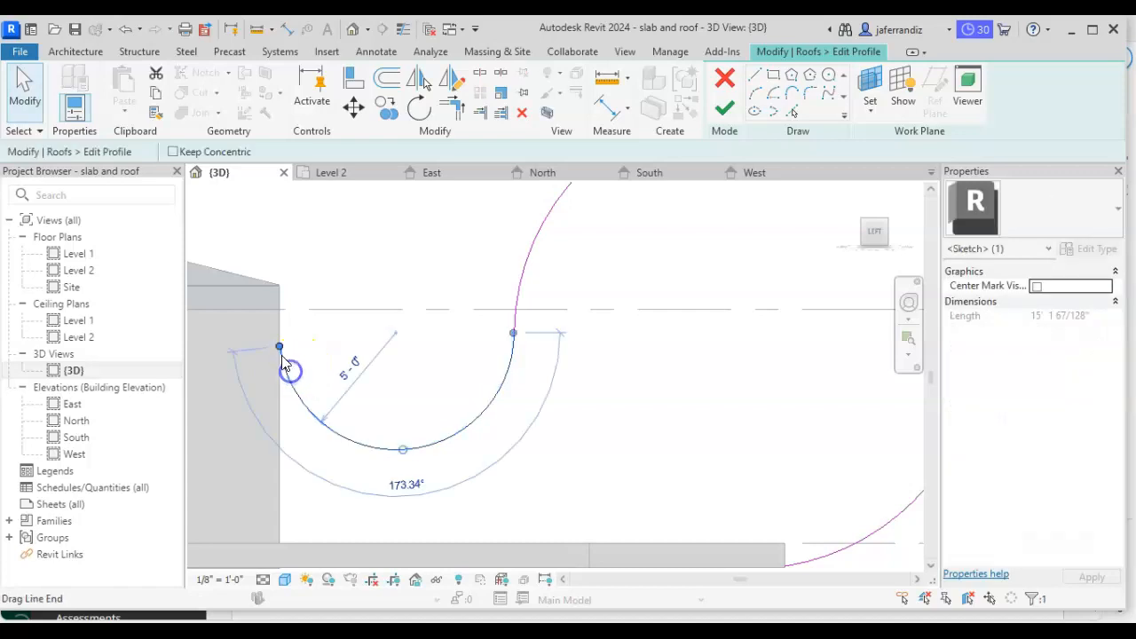
pyautogui.click(319, 360)
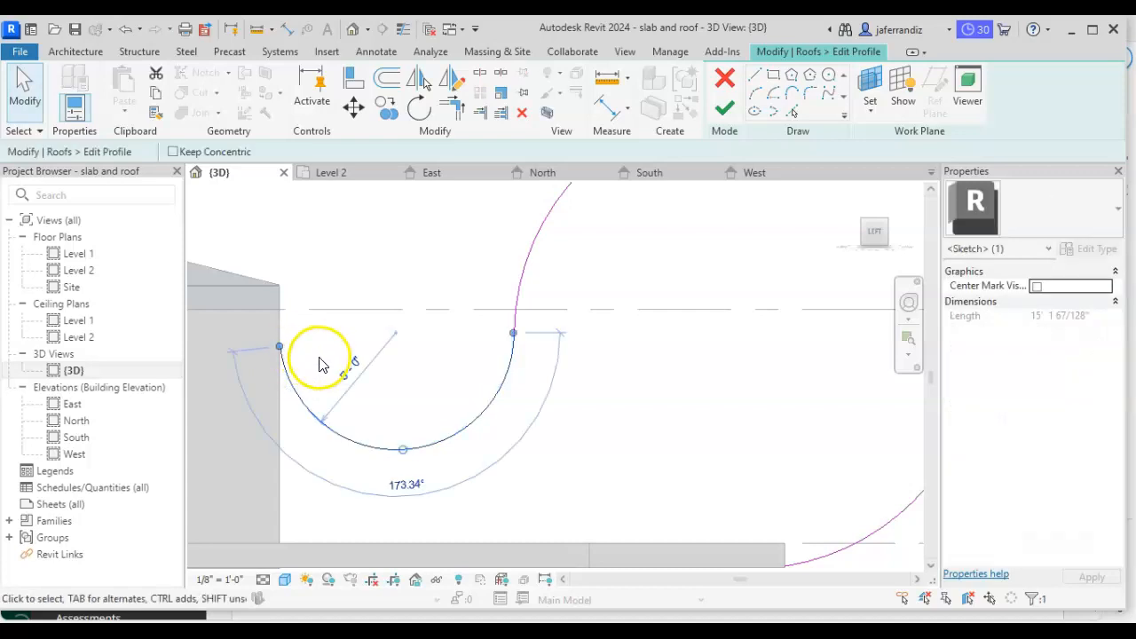
pyautogui.click(454, 293)
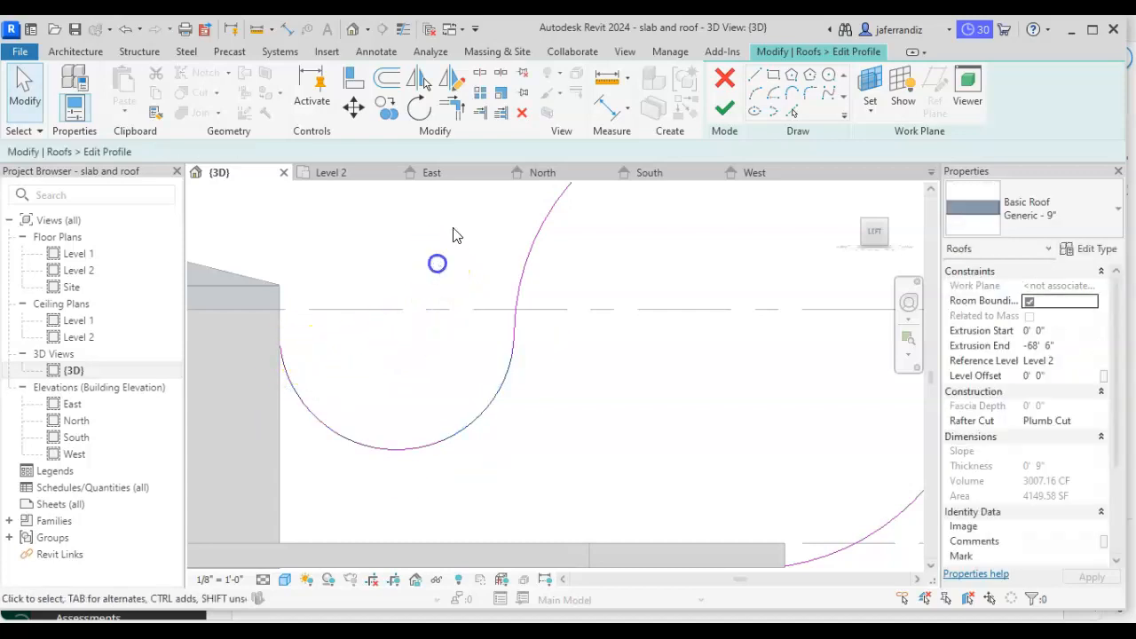
pyautogui.click(726, 114)
pyautogui.click(628, 306)
pyautogui.scroll(-2, 642, 385)
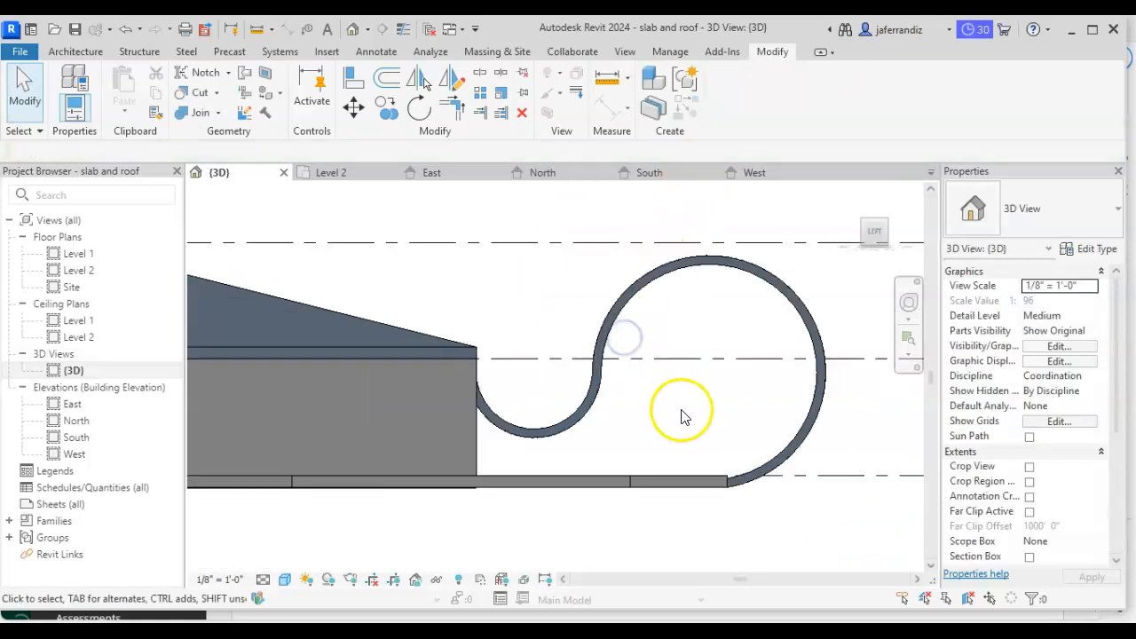
# - Join the floor slab's outer edge with the lower end of the curved roof
pyautogui.scroll(4, 718, 469)
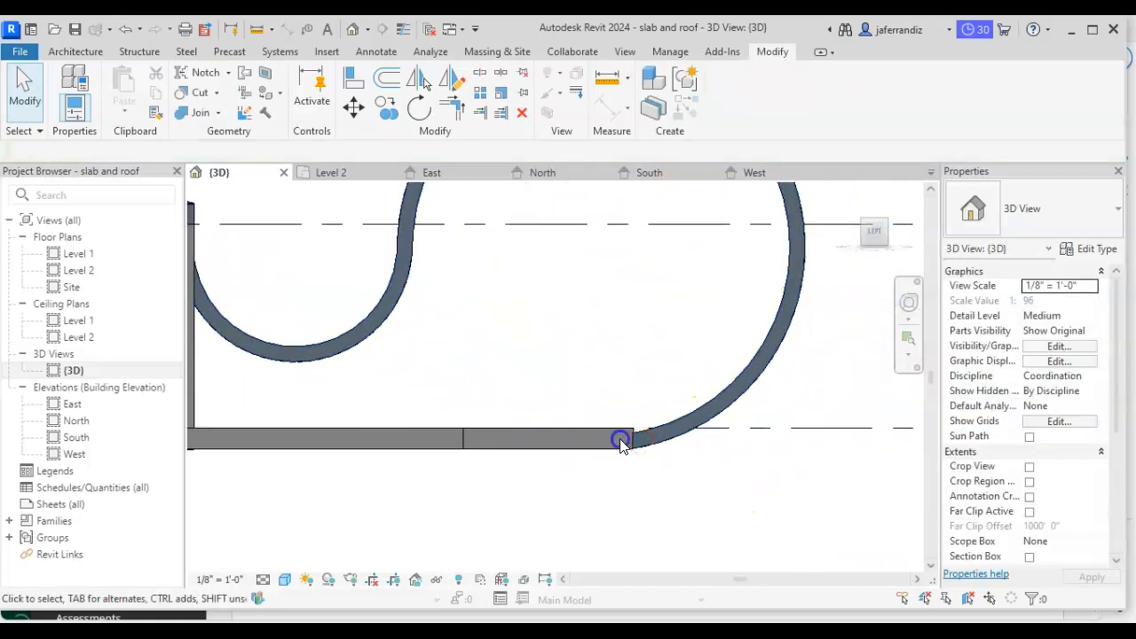
pyautogui.click(579, 435)
pyautogui.click(197, 116)
pyautogui.click(649, 451)
pyautogui.press('Escape')
pyautogui.scroll(-4, 476, 412)
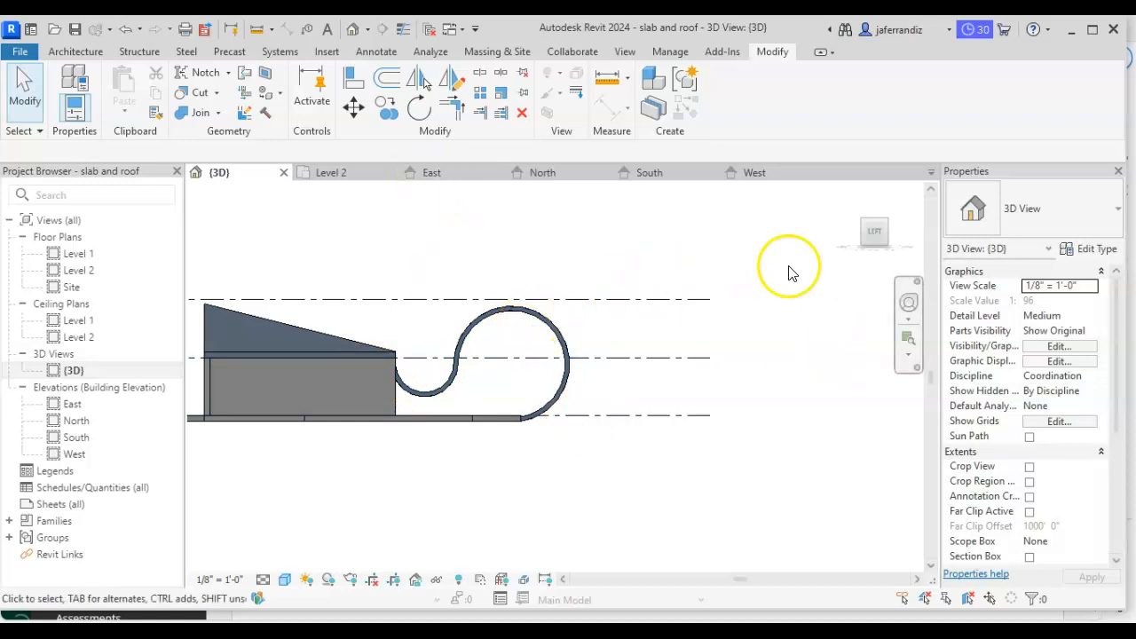
# - Examine the curved and sloped roofs from two opposite upper corners, and return to Revit from the browser's market roof reference photo
pyautogui.click(890, 229)
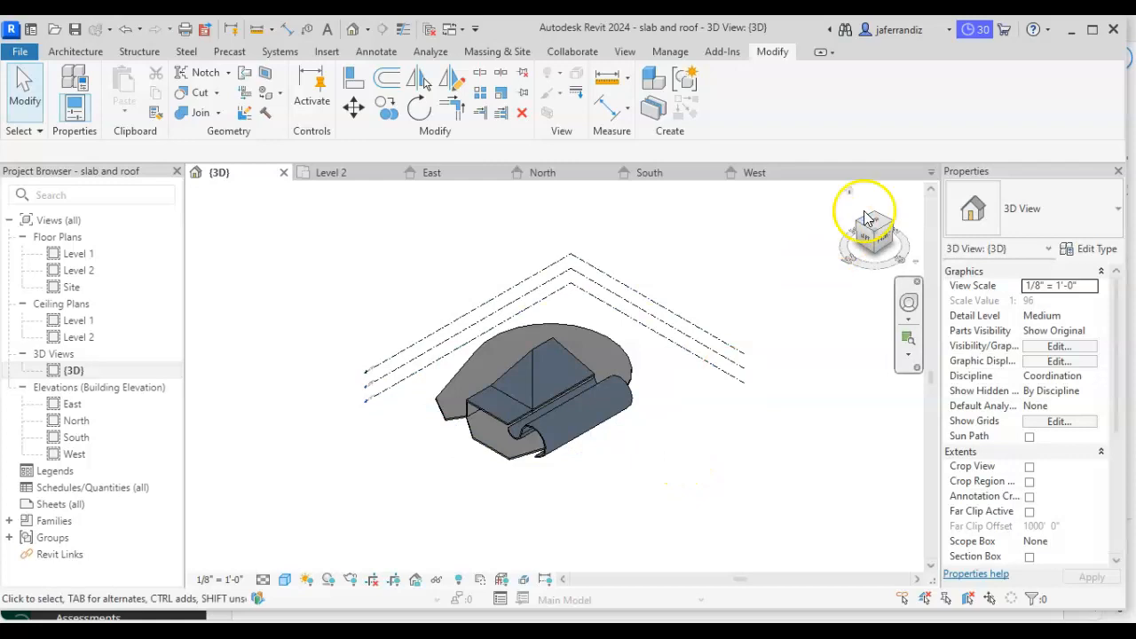
pyautogui.click(879, 217)
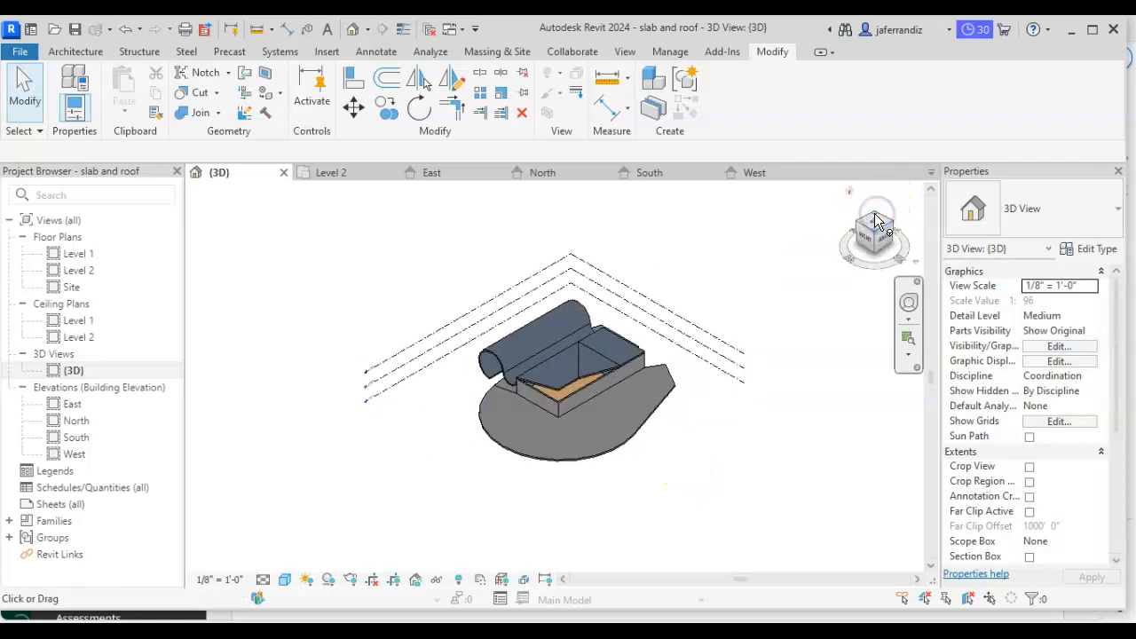
pyautogui.scroll(4, 527, 394)
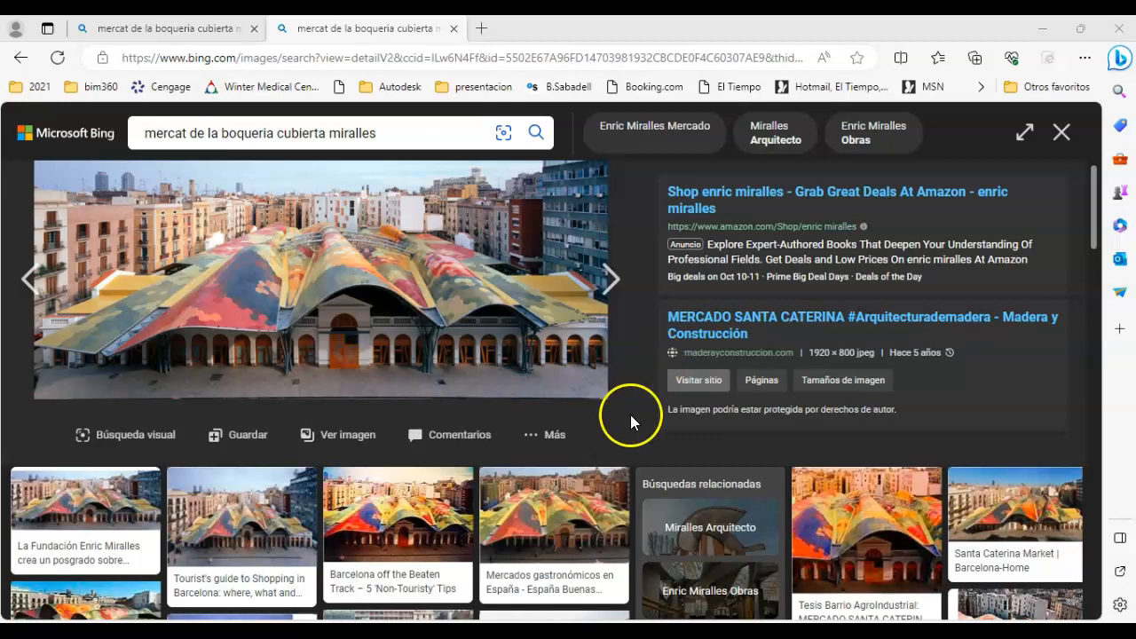
pyautogui.click(587, 563)
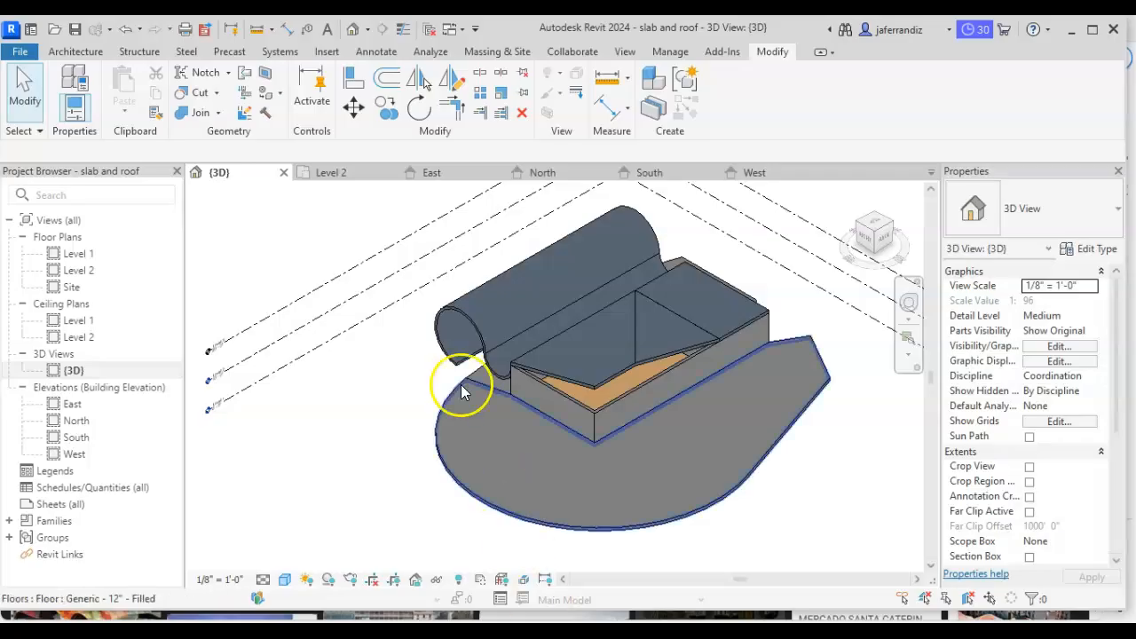